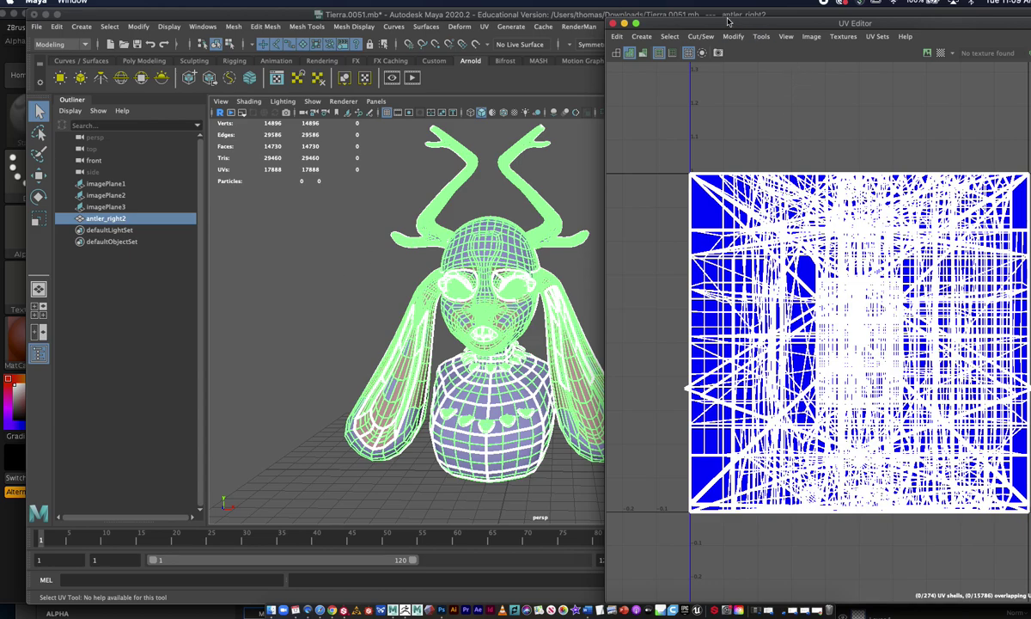
Step: Separate the character mesh antler_right2 into its individual pieces
{"action": "left_click", "coordinate": [583, 182]}
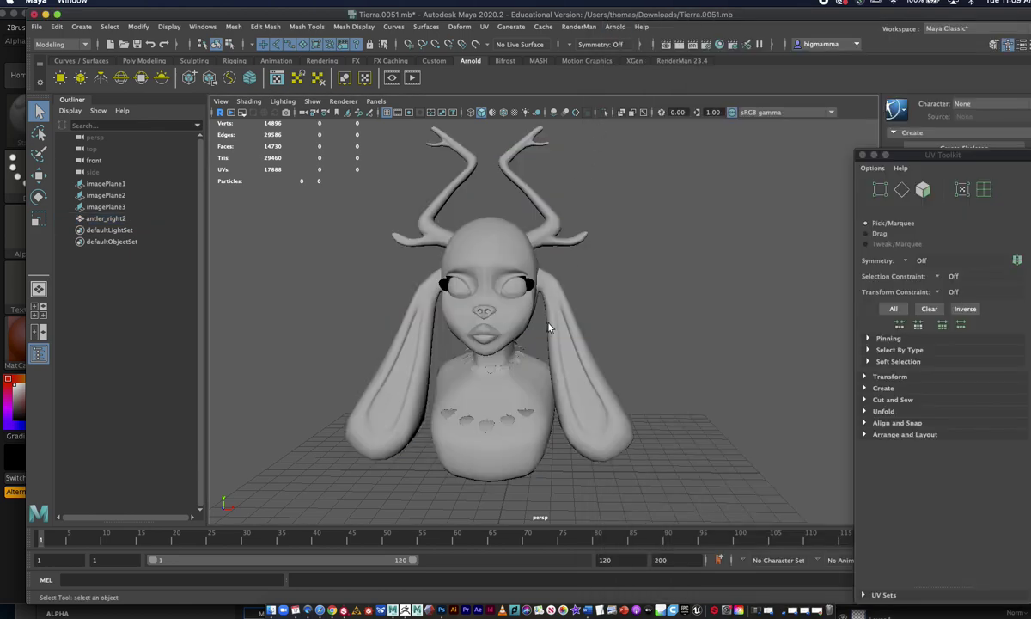
{"action": "left_click", "coordinate": [550, 327]}
{"action": "left_click_drag", "start_coordinate": [614, 329], "coordinate": [651, 316], "text": "alt"}
{"action": "scroll", "coordinate": [651, 317], "scroll_direction": "up", "scroll_amount": 4}
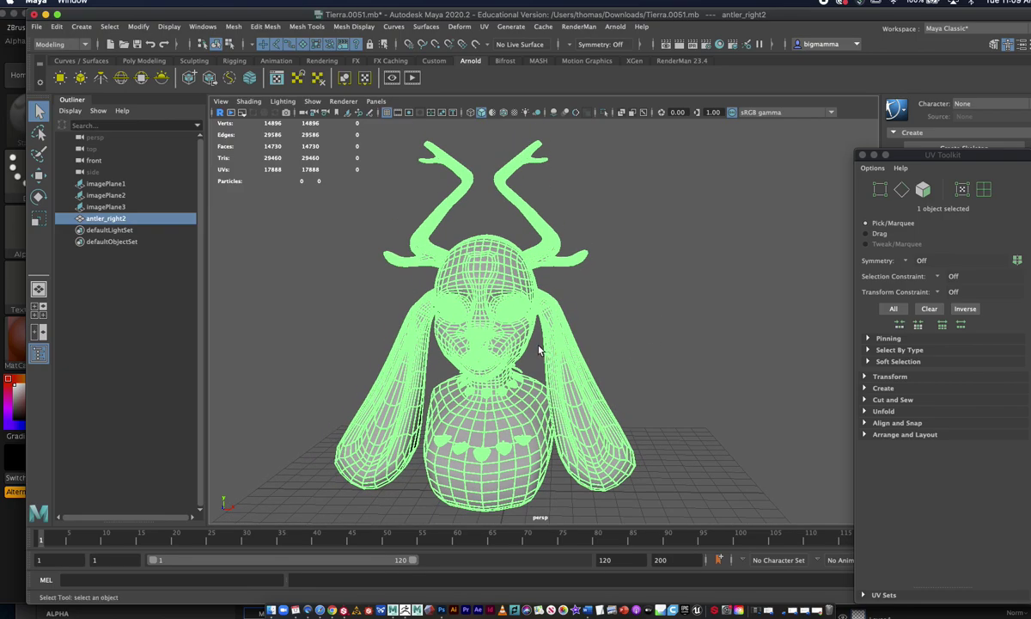
{"action": "left_click_drag", "start_coordinate": [602, 347], "coordinate": [629, 353], "text": "alt"}
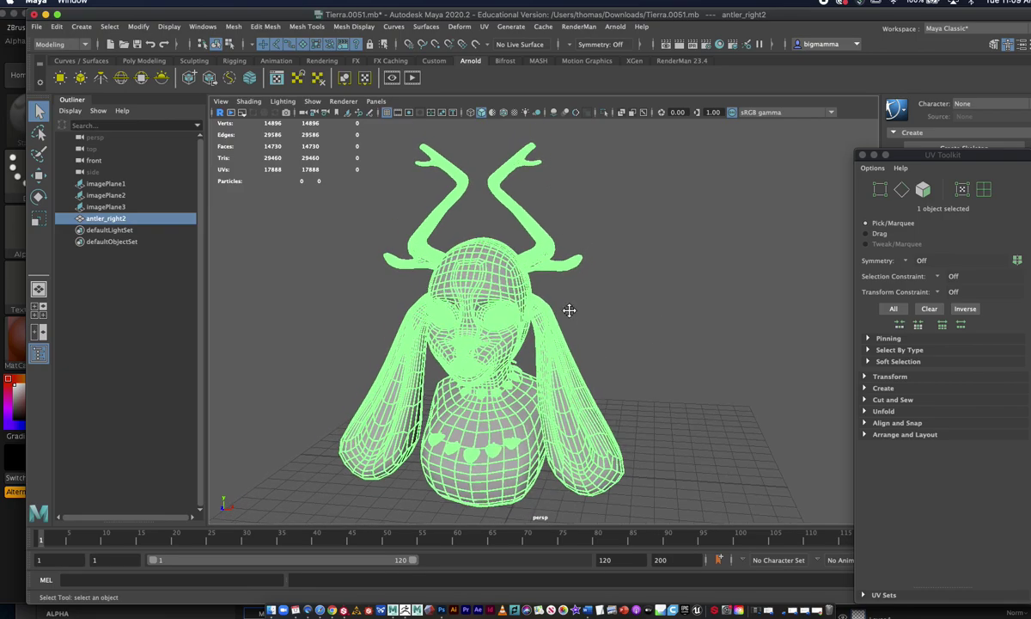
{"action": "left_click_drag", "start_coordinate": [569, 315], "coordinate": [583, 299], "text": "alt"}
{"action": "left_click", "coordinate": [365, 189]}
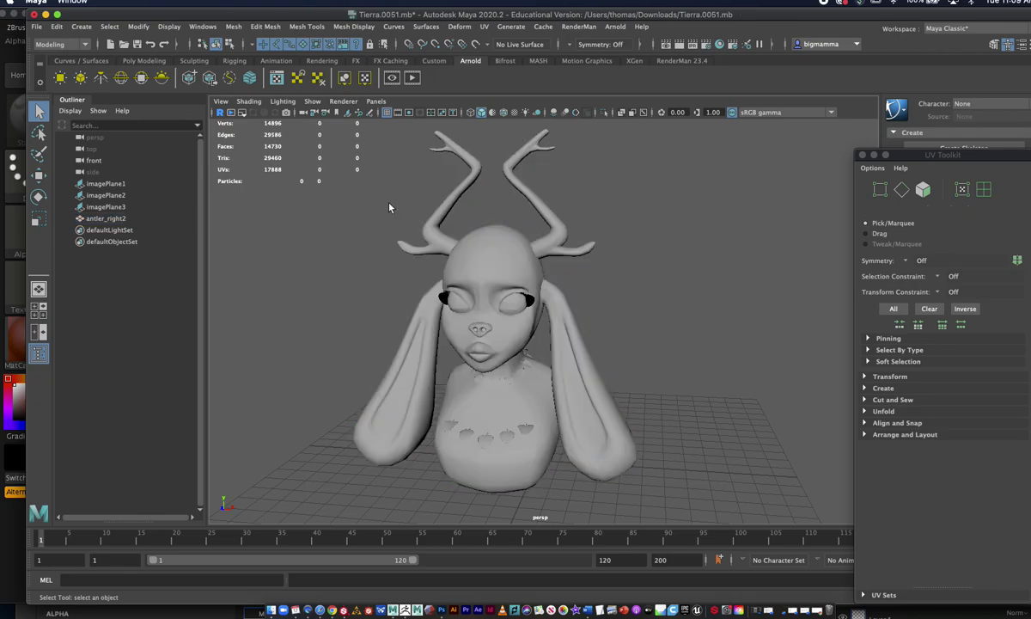
{"action": "left_click", "coordinate": [486, 279]}
{"action": "left_click", "coordinate": [233, 26]}
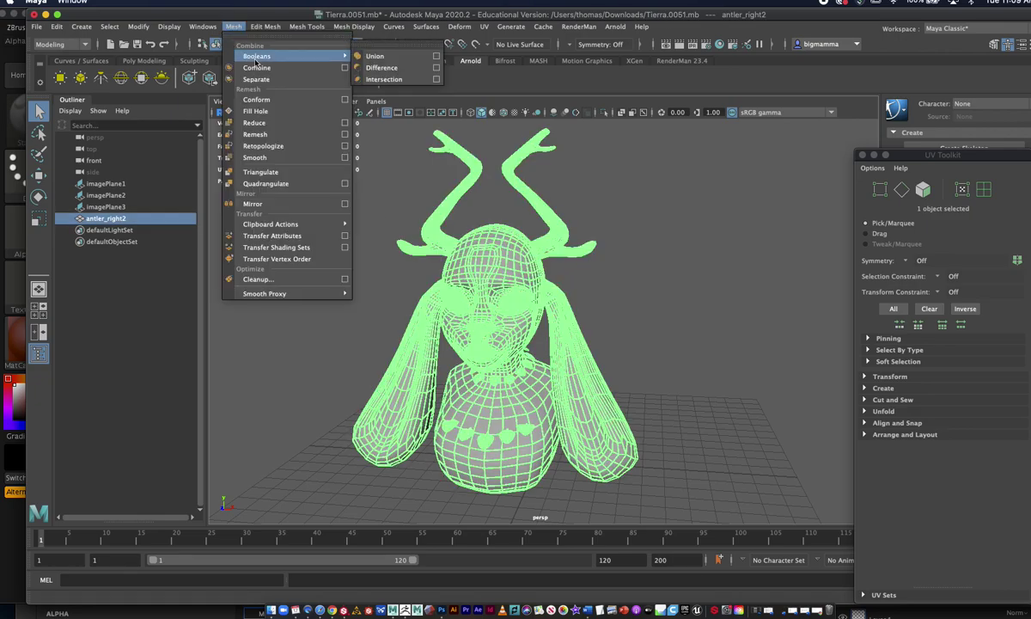
{"action": "left_click", "coordinate": [277, 80]}
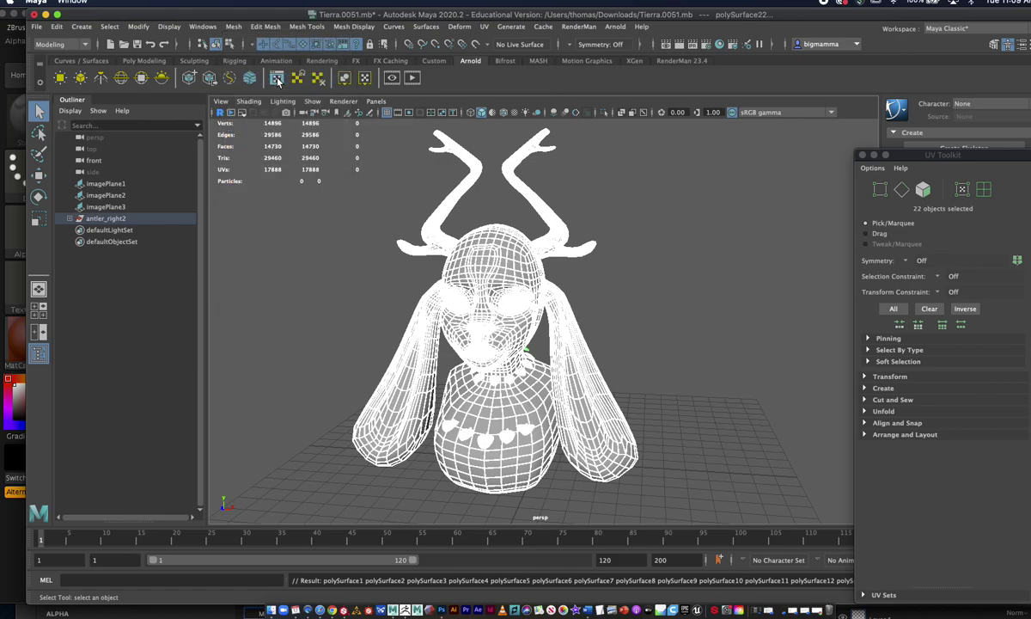
Step: Combine the two separated antlers into a single mesh
{"action": "left_click", "coordinate": [687, 301]}
{"action": "left_click", "coordinate": [518, 273]}
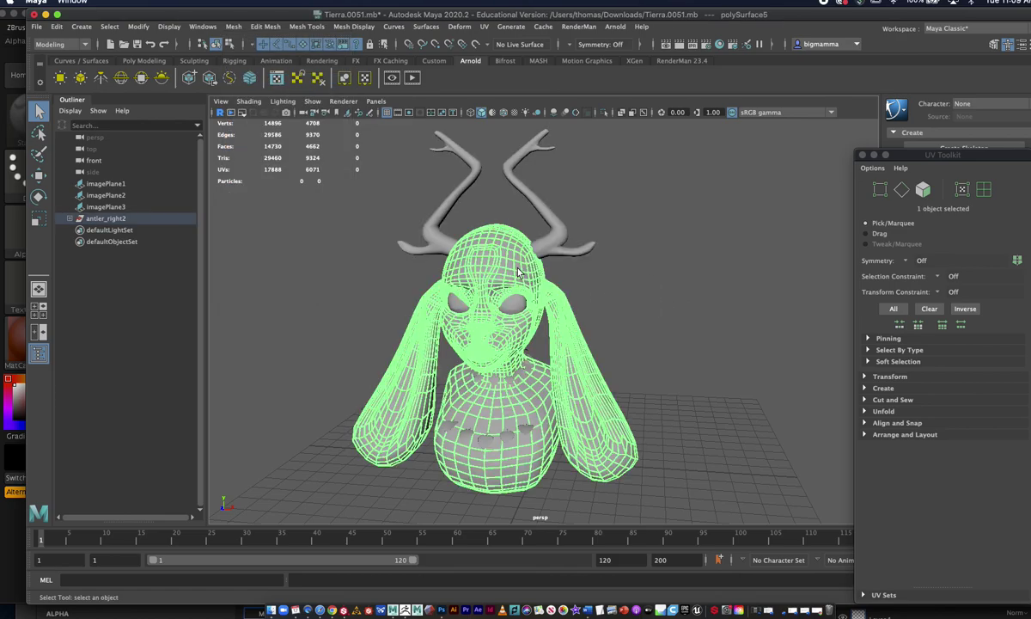
{"action": "scroll", "coordinate": [524, 292], "scroll_direction": "up", "scroll_amount": 5}
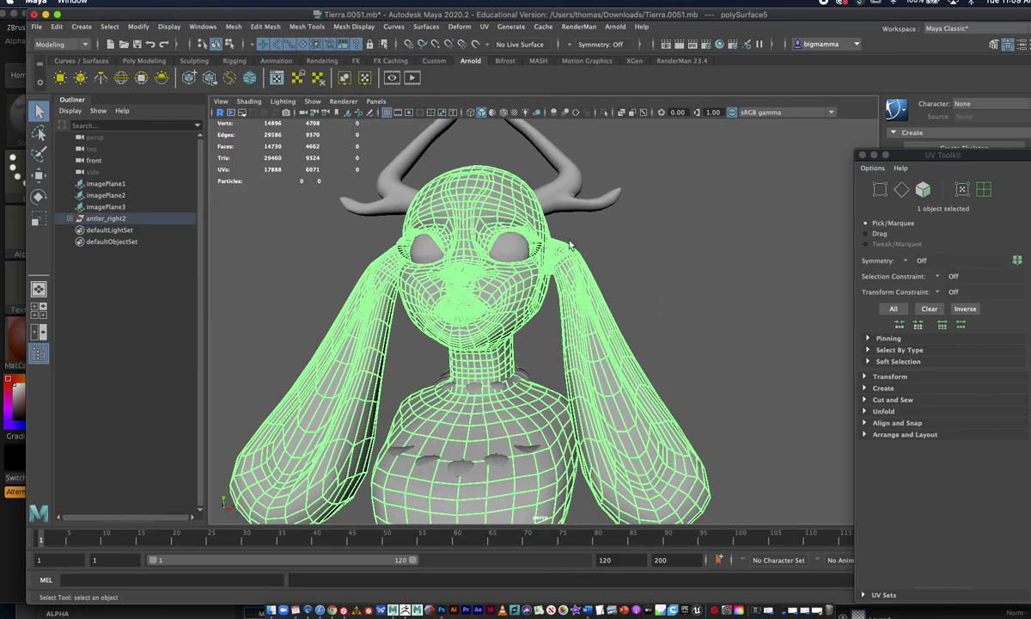
{"action": "left_click", "coordinate": [532, 176]}
{"action": "left_click_drag", "start_coordinate": [385, 152], "coordinate": [381, 200], "text": "alt"}
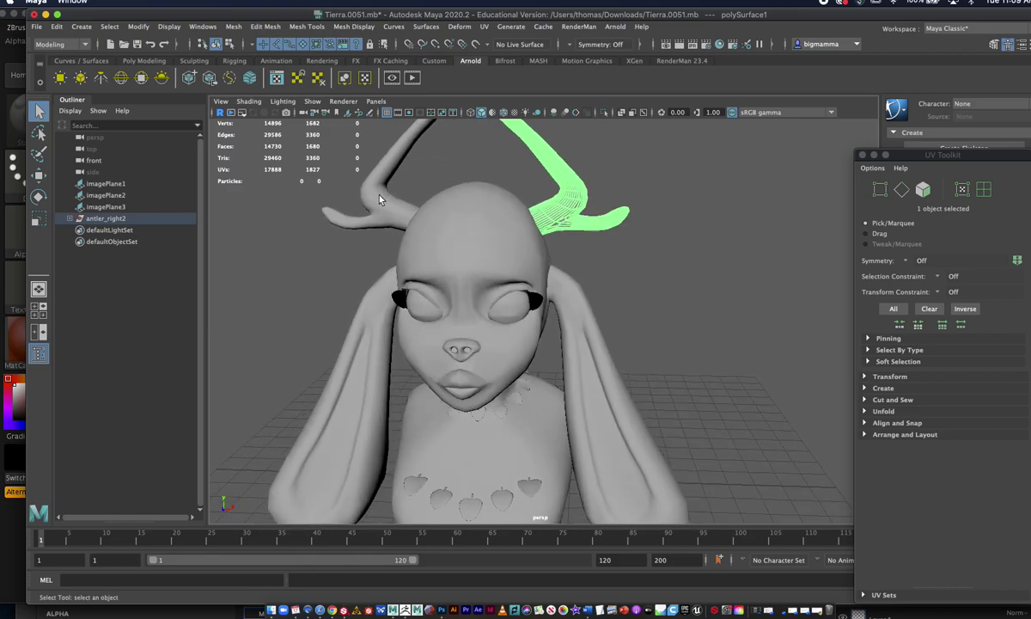
{"action": "left_click", "coordinate": [597, 163]}
{"action": "left_click", "coordinate": [569, 180]}
{"action": "left_click", "coordinate": [382, 203], "text": "shift"}
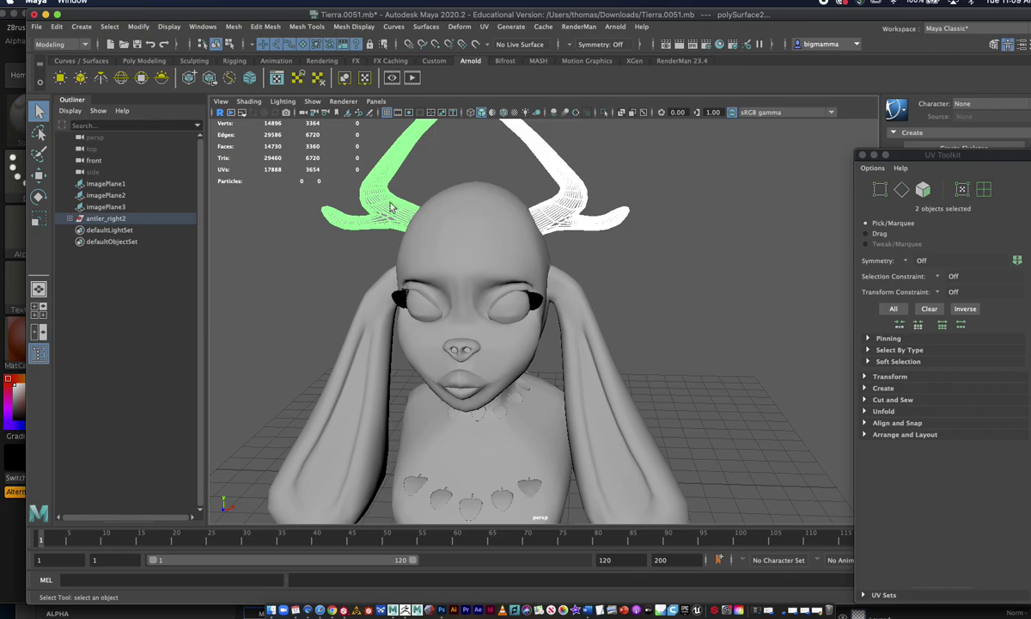
{"action": "left_click_drag", "start_coordinate": [423, 204], "coordinate": [447, 251], "text": "alt"}
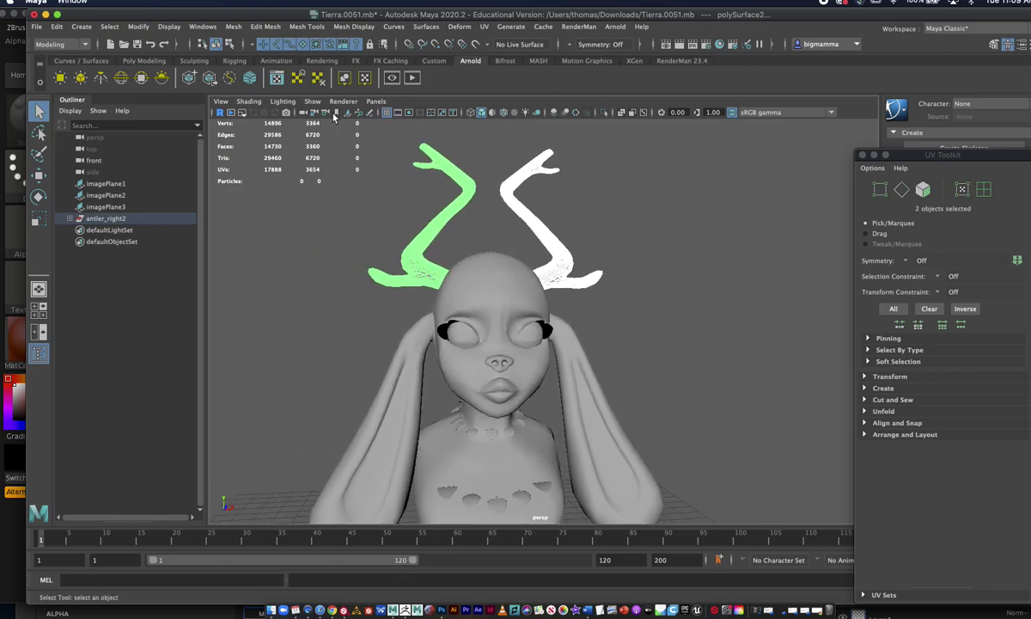
{"action": "left_click", "coordinate": [234, 28]}
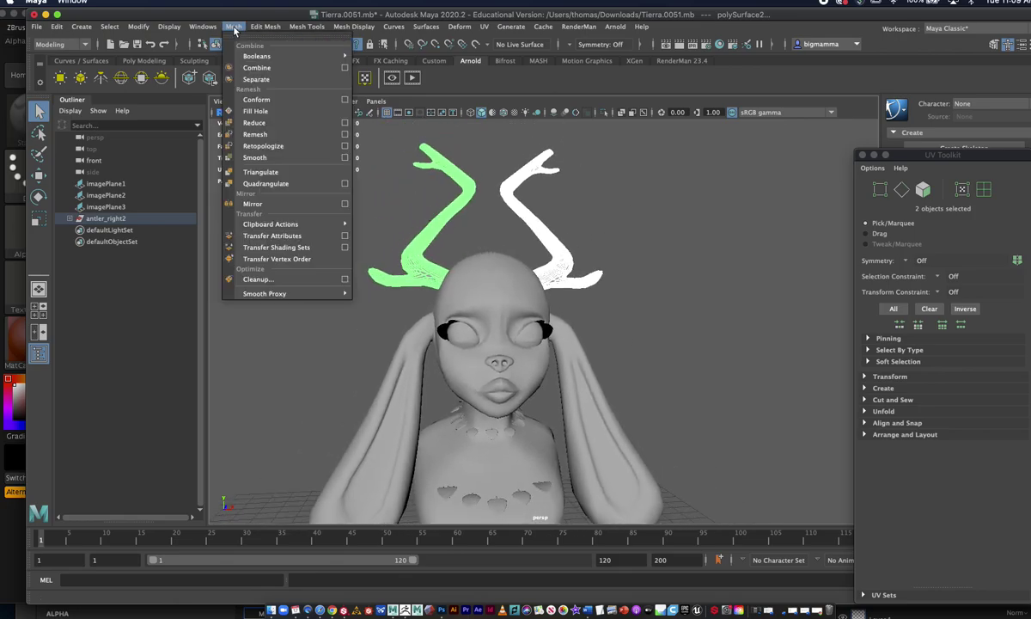
{"action": "left_click", "coordinate": [256, 68]}
Step: Select the eyes, body and a chest strawberry in turn to examine how the character's pieces are separated
{"action": "scroll", "coordinate": [456, 230], "scroll_direction": "up", "scroll_amount": 3}
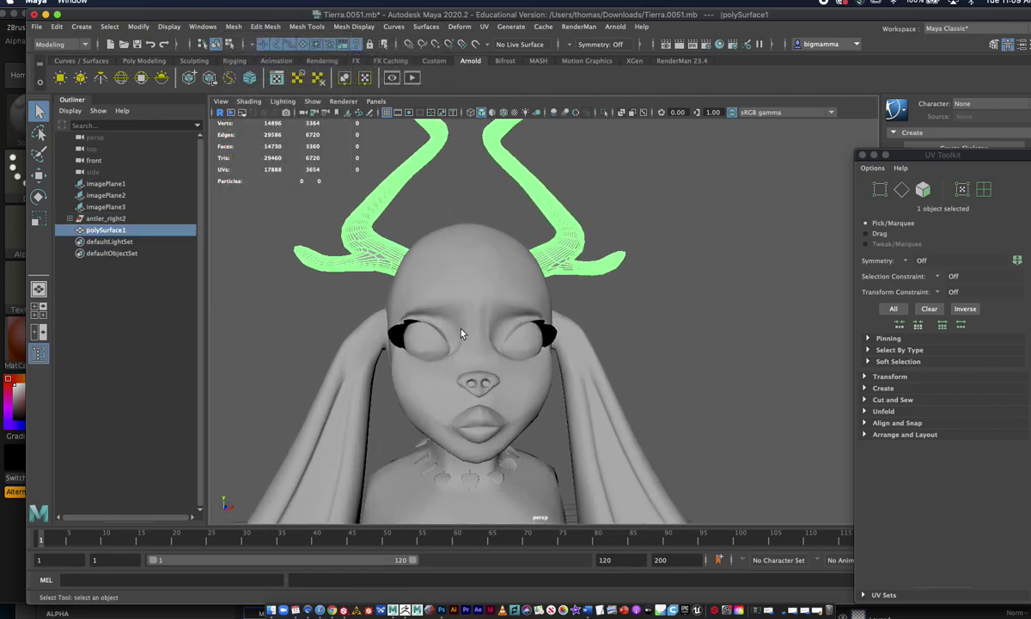
{"action": "left_click", "coordinate": [426, 336]}
{"action": "left_click", "coordinate": [526, 343]}
{"action": "left_click_drag", "start_coordinate": [526, 343], "coordinate": [534, 301], "text": "alt"}
{"action": "middle_click_drag", "start_coordinate": [534, 301], "coordinate": [511, 136], "text": "alt"}
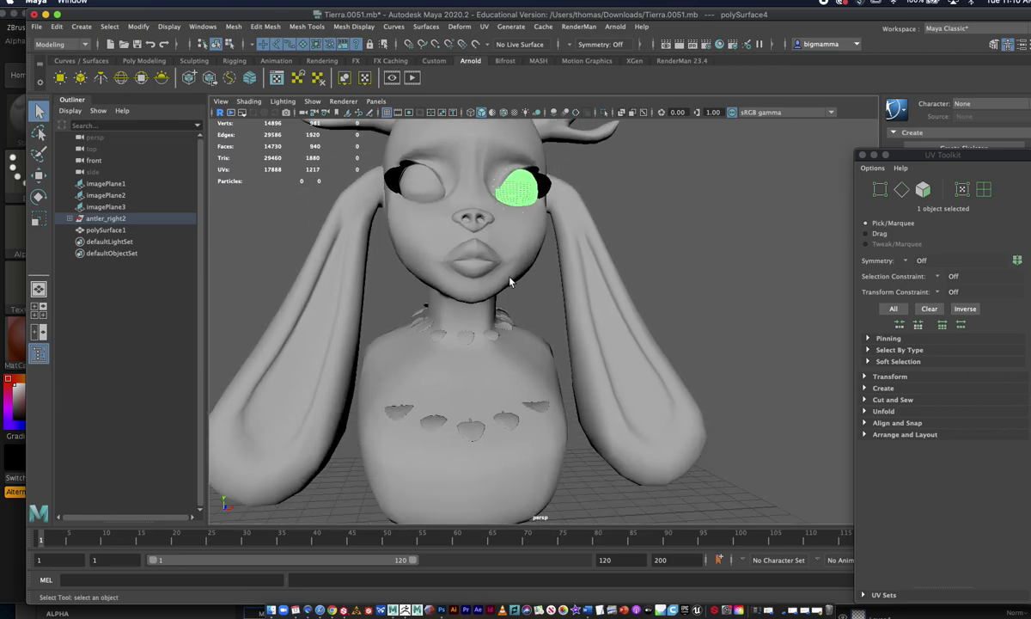
{"action": "left_click_drag", "start_coordinate": [512, 281], "coordinate": [485, 289], "text": "alt"}
{"action": "left_click", "coordinate": [444, 438]}
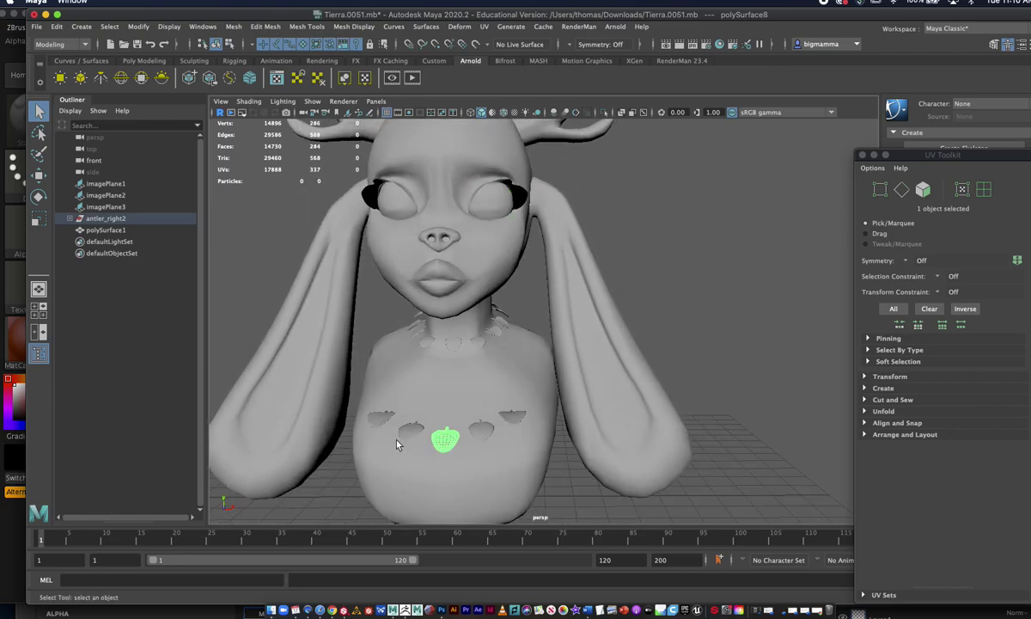
{"action": "left_click", "coordinate": [503, 186]}
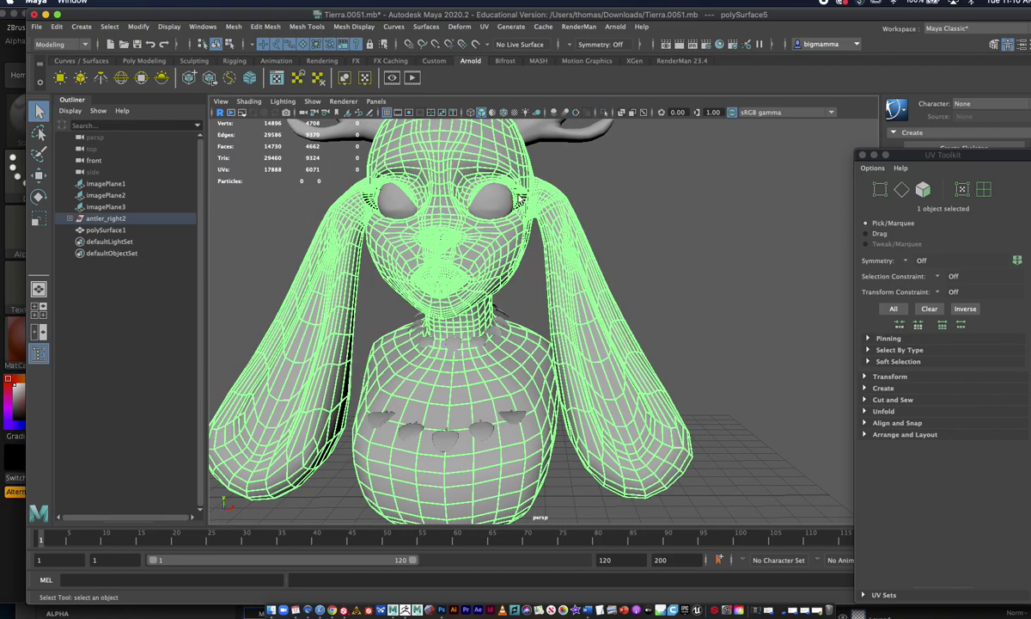
{"action": "left_click", "coordinate": [492, 207]}
{"action": "left_click", "coordinate": [386, 208]}
{"action": "left_click", "coordinate": [408, 225]}
{"action": "left_click", "coordinate": [531, 288]}
Step: Select the row of strawberries on the chest, leave the body out, and combine them into one mesh
{"action": "scroll", "coordinate": [531, 287], "scroll_direction": "up", "scroll_amount": 4}
{"action": "left_click_drag", "start_coordinate": [488, 284], "coordinate": [507, 222], "text": "alt"}
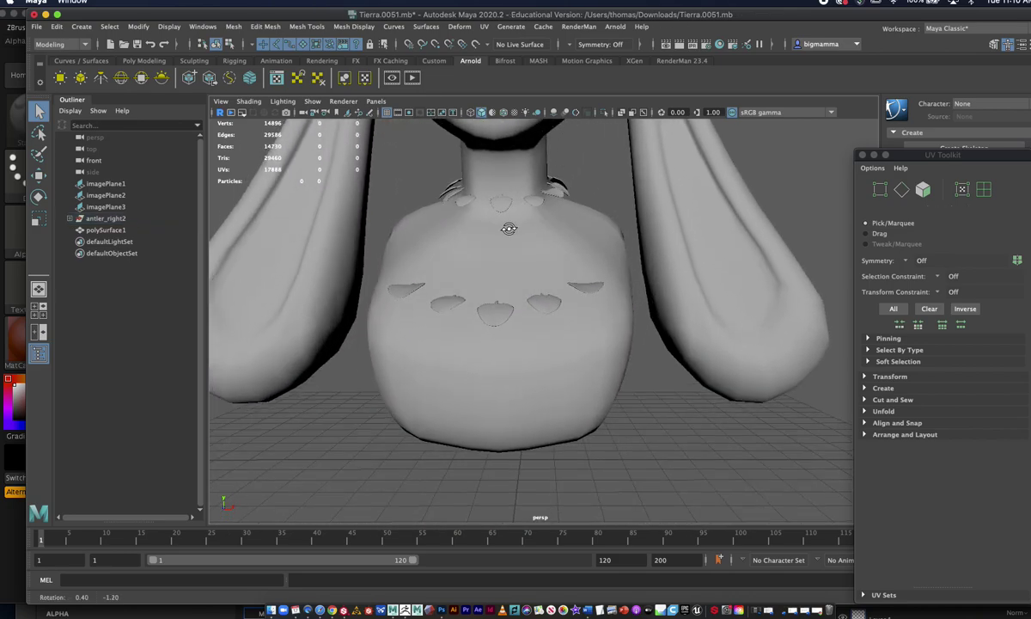
{"action": "left_click_drag", "start_coordinate": [370, 250], "coordinate": [595, 274]}
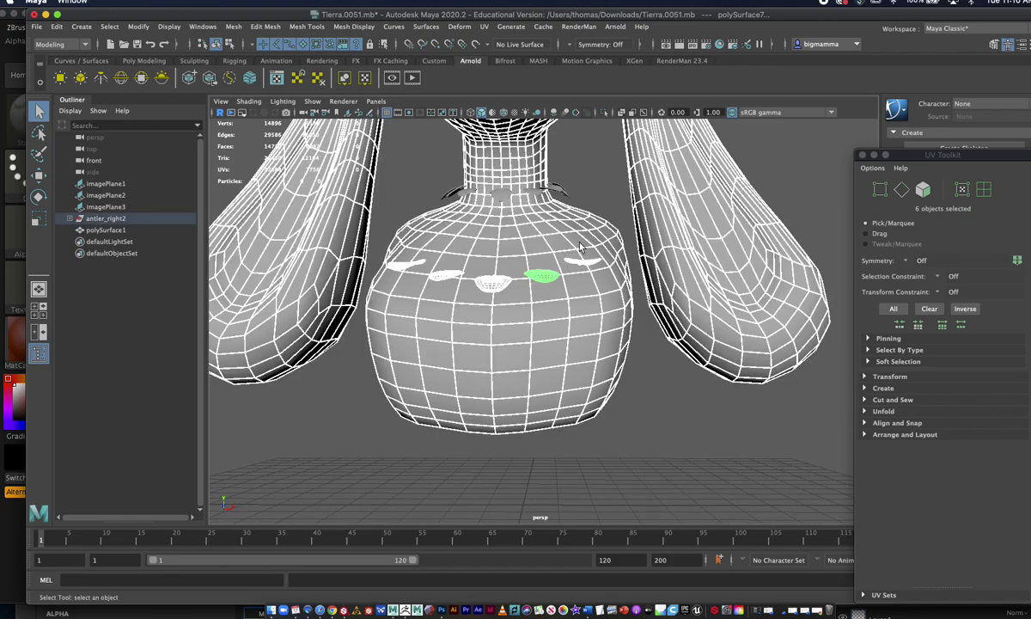
{"action": "left_click", "coordinate": [543, 227], "text": "shift"}
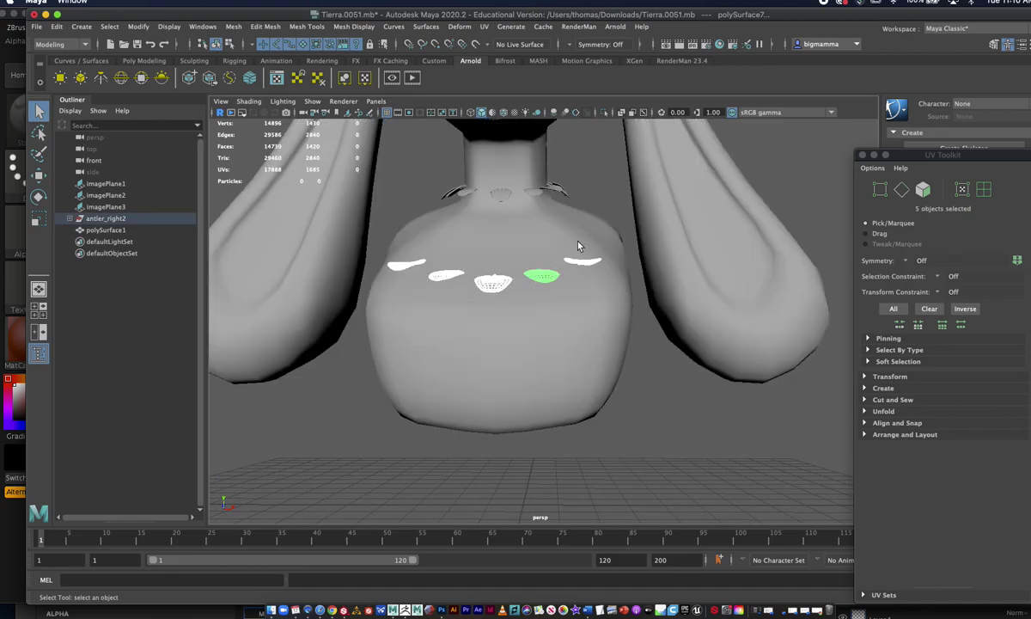
{"action": "left_click", "coordinate": [233, 26]}
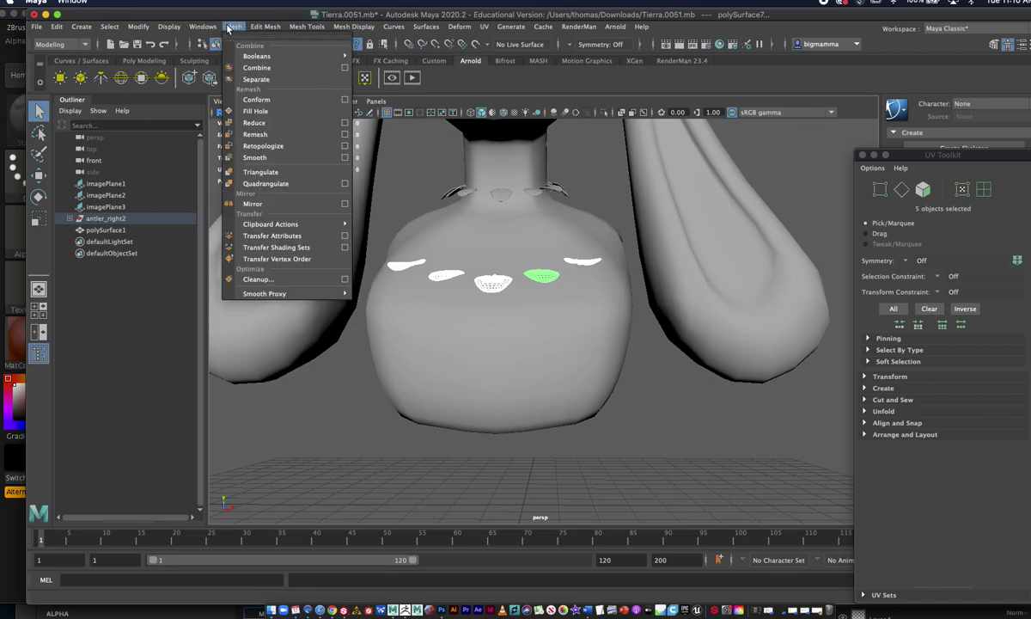
{"action": "left_click", "coordinate": [258, 68]}
Step: Select the ring of strawberries around the neck without the body and combine them into one mesh
{"action": "left_click_drag", "start_coordinate": [408, 166], "coordinate": [552, 201]}
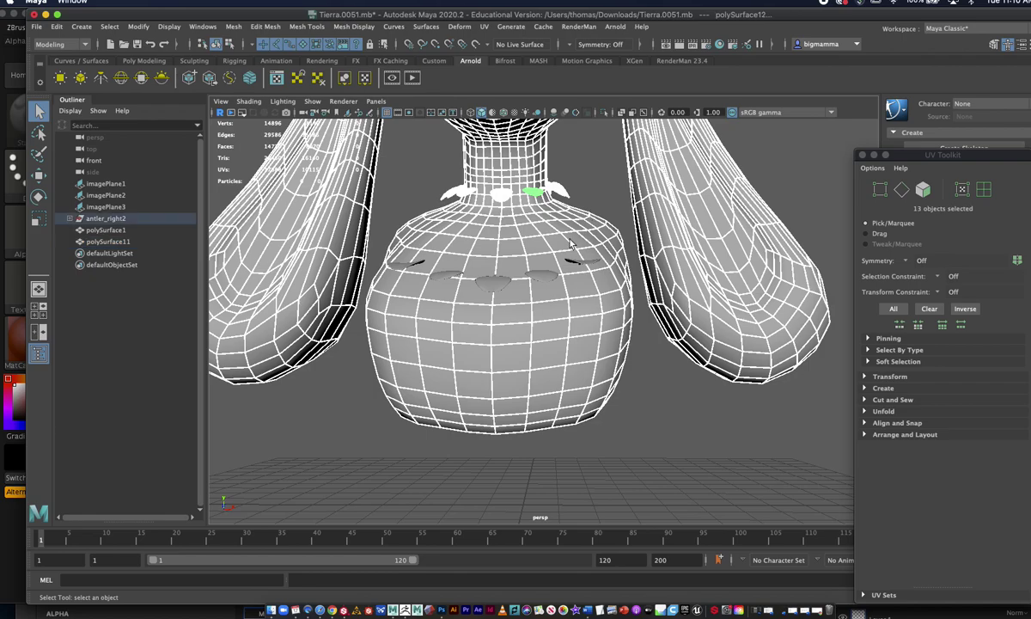
{"action": "left_click", "coordinate": [528, 212], "text": "ctrl"}
{"action": "key", "text": "f"}
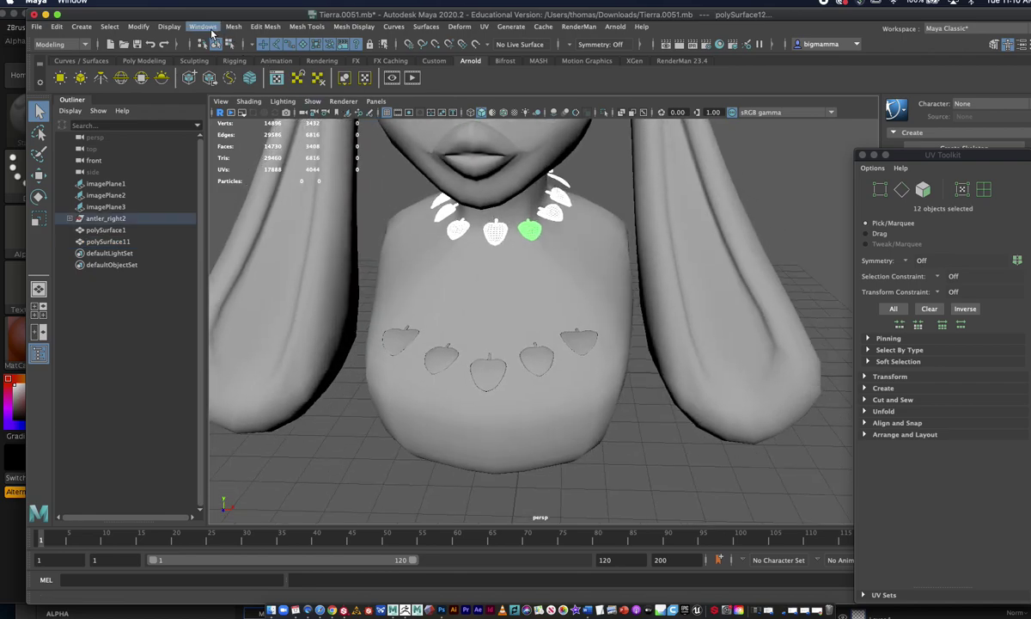
{"action": "left_click", "coordinate": [233, 27]}
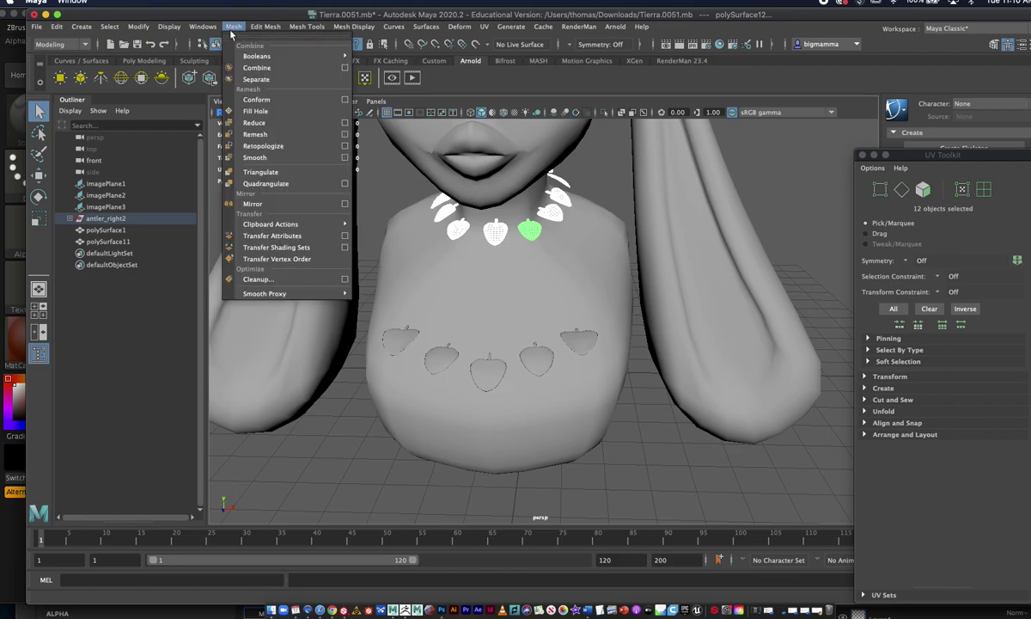
{"action": "left_click", "coordinate": [256, 67]}
Step: Select the body, eyes, antlers and both strawberry groups in turn to check how the character's parts are grouped
{"action": "left_click", "coordinate": [530, 276]}
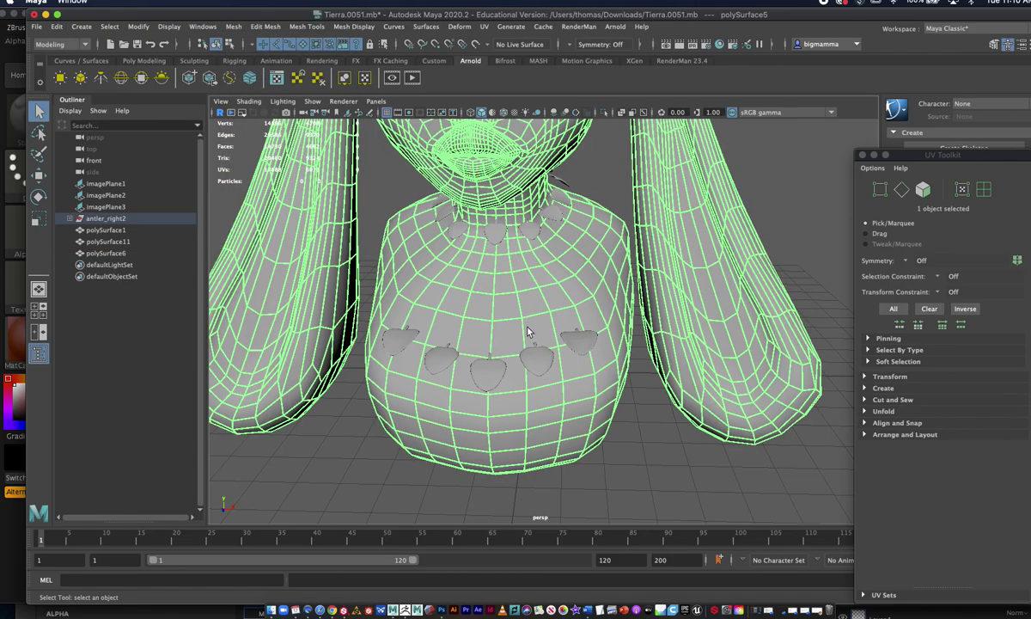
{"action": "left_click", "coordinate": [543, 358]}
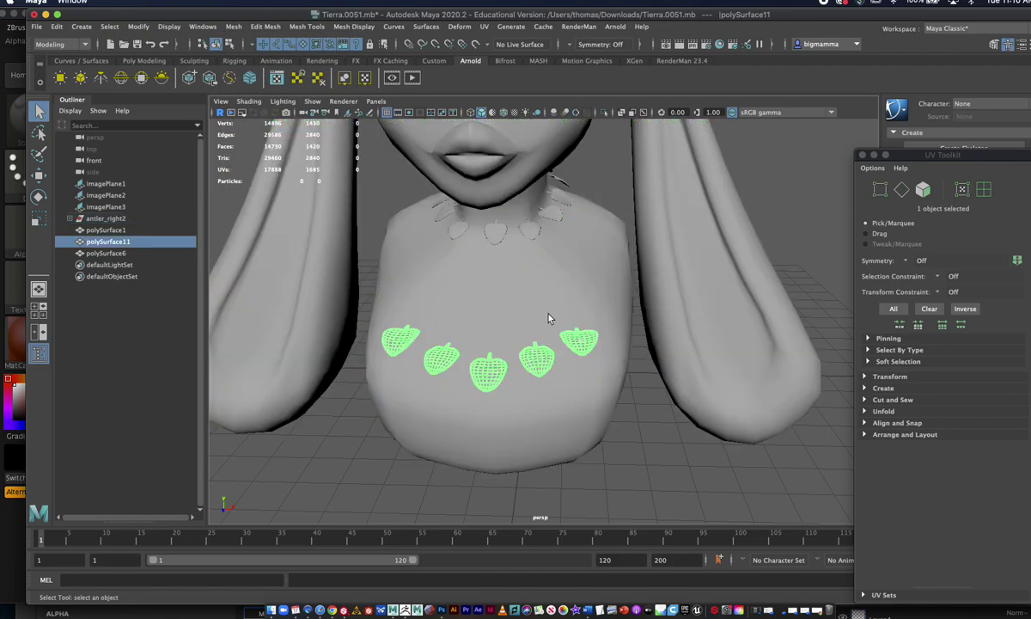
{"action": "left_click", "coordinate": [499, 241]}
{"action": "left_click", "coordinate": [503, 301]}
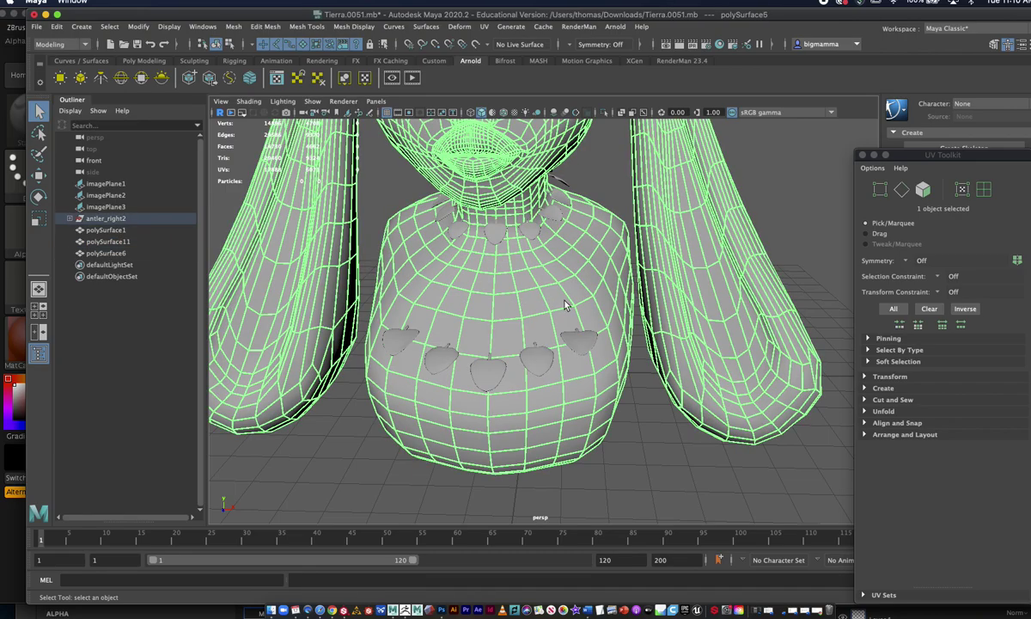
{"action": "key", "text": "f"}
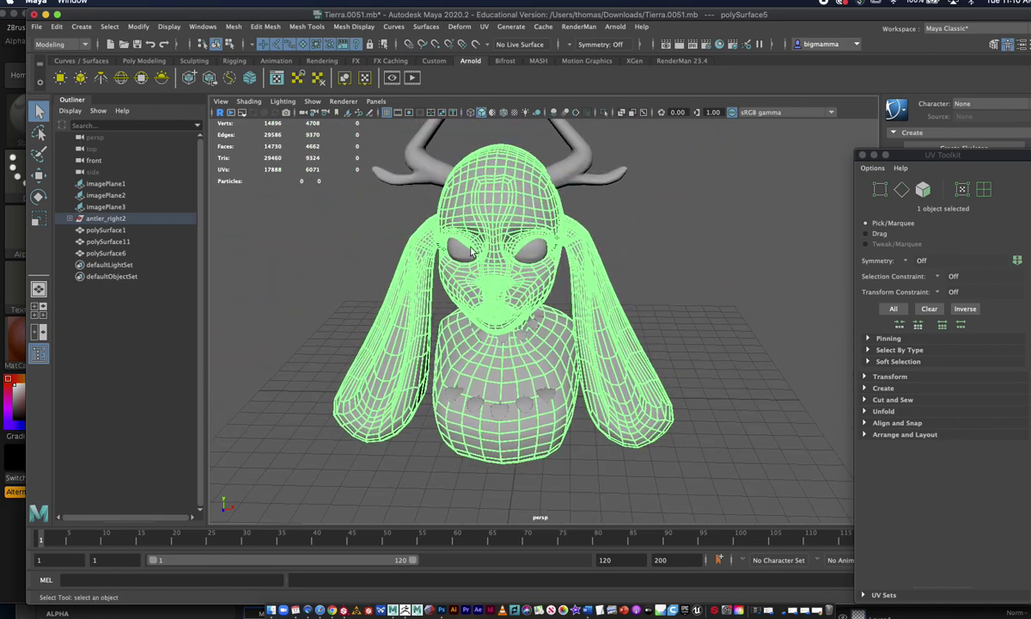
{"action": "left_click", "coordinate": [452, 245]}
{"action": "left_click", "coordinate": [533, 254]}
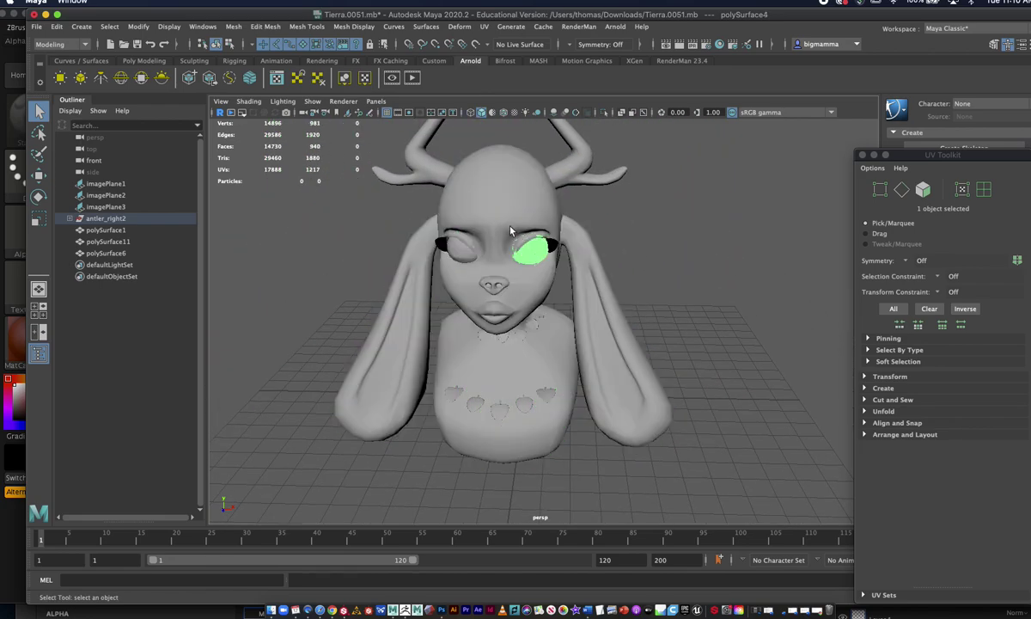
{"action": "left_click", "coordinate": [424, 164]}
{"action": "scroll", "coordinate": [591, 302], "scroll_direction": "down", "scroll_amount": 5}
{"action": "left_click_drag", "start_coordinate": [498, 297], "coordinate": [522, 279], "text": "alt"}
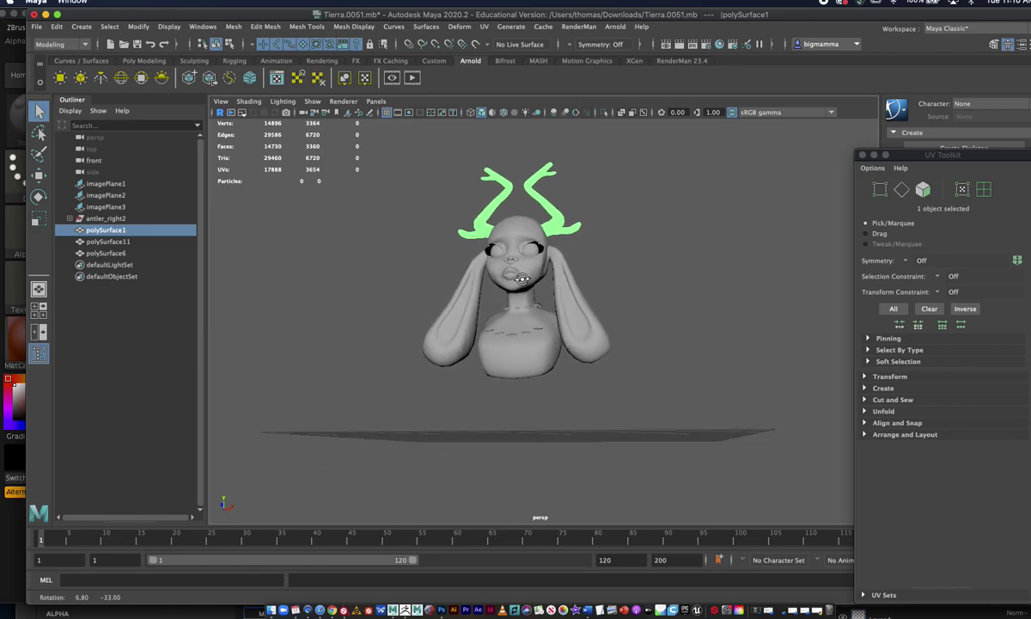
{"action": "scroll", "coordinate": [522, 279], "scroll_direction": "up", "scroll_amount": 5}
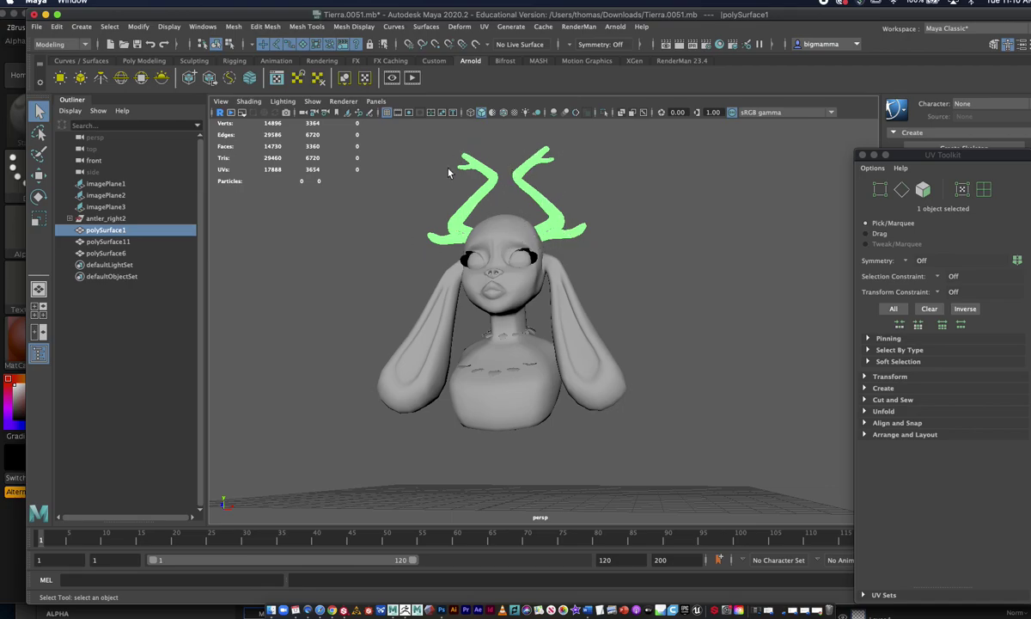
{"action": "left_click_drag", "start_coordinate": [507, 262], "coordinate": [522, 321], "text": "alt"}
{"action": "left_click", "coordinate": [524, 388]}
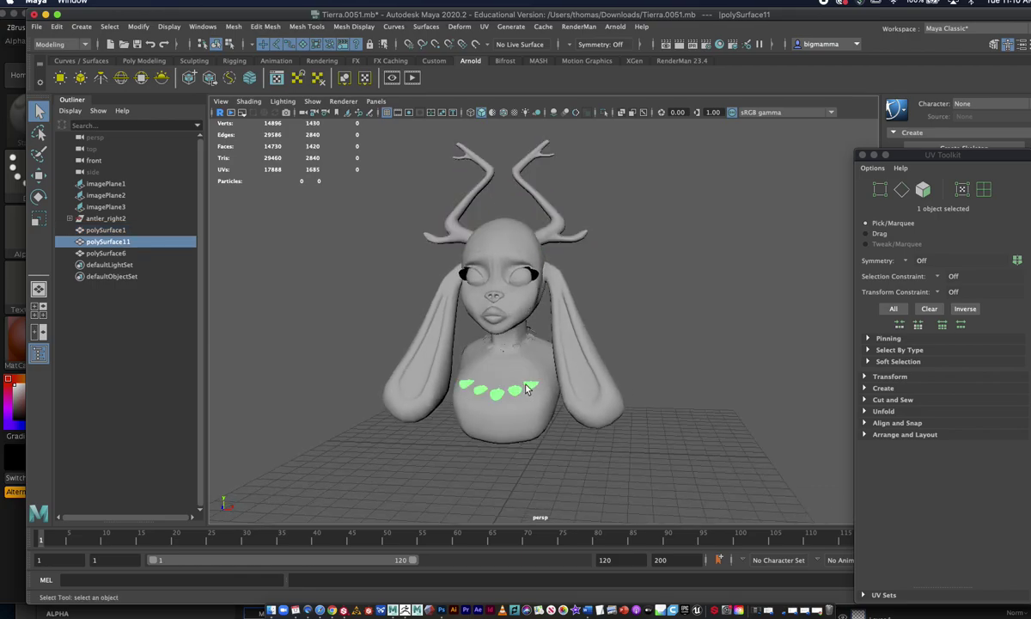
{"action": "left_click", "coordinate": [522, 351]}
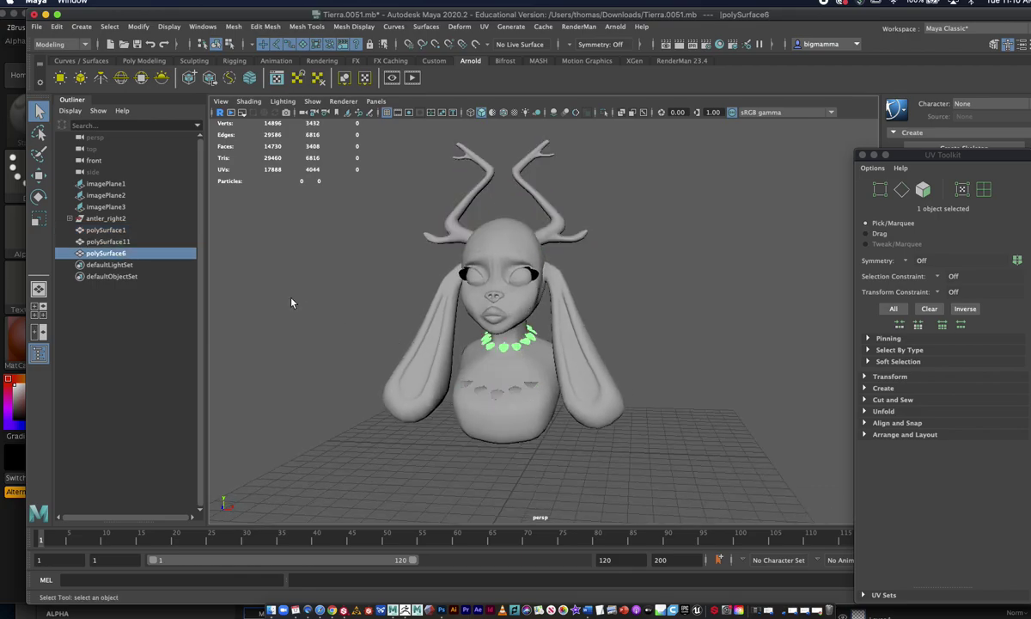
{"action": "left_click_drag", "start_coordinate": [385, 191], "coordinate": [503, 326]}
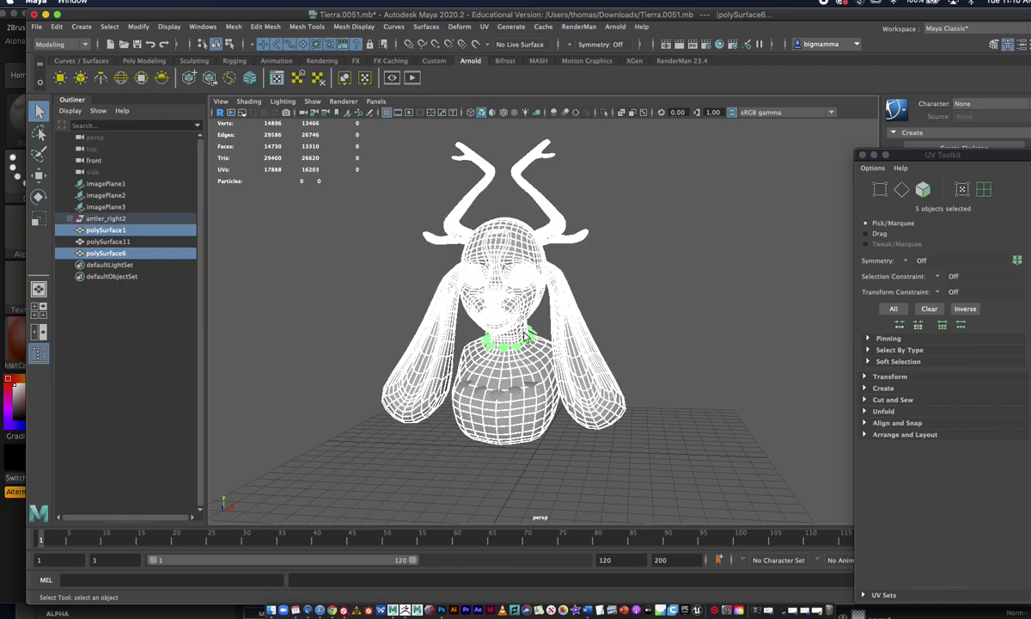
Step: Export the whole scene to the Desktop as an OBJ file named A_test5
{"action": "left_click", "coordinate": [366, 266]}
{"action": "scroll", "coordinate": [360, 258], "scroll_direction": "up", "scroll_amount": 2}
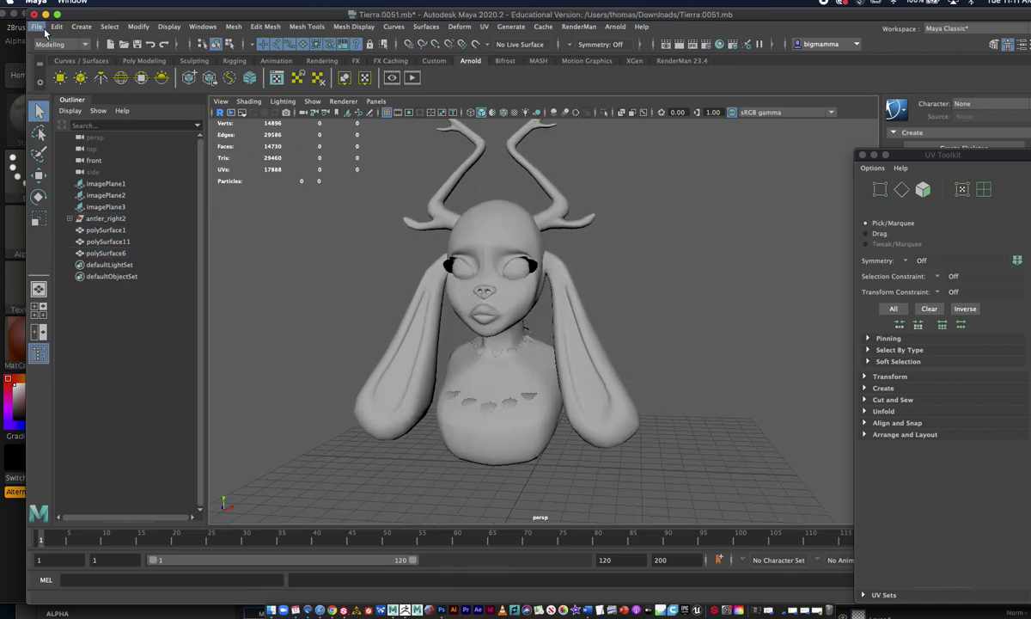
{"action": "left_click", "coordinate": [44, 32]}
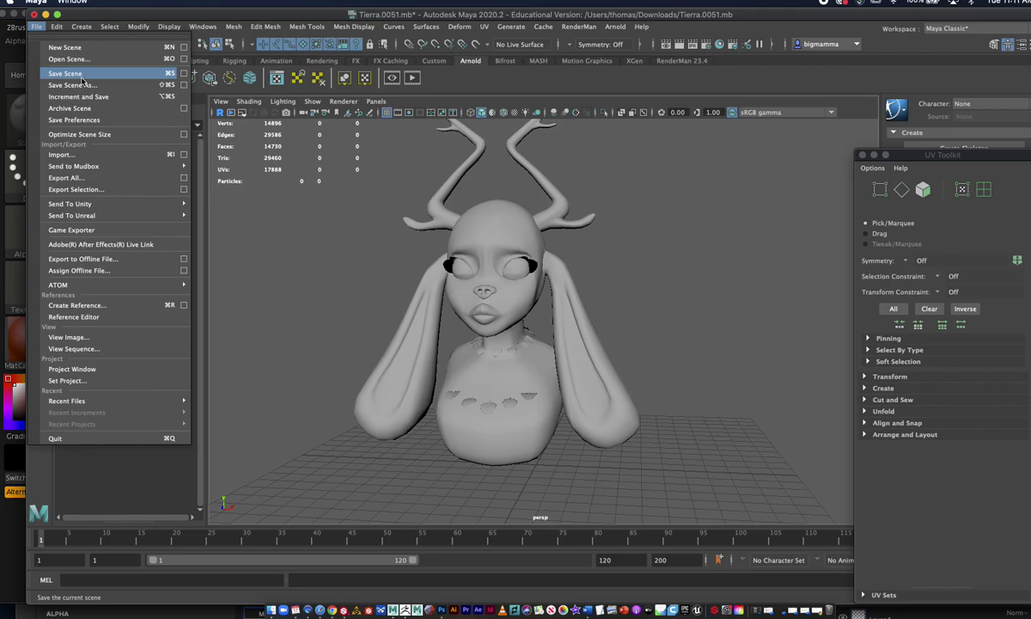
{"action": "mouse_move", "coordinate": [238, 21]}
{"action": "mouse_move", "coordinate": [37, 26]}
{"action": "left_click", "coordinate": [116, 181]}
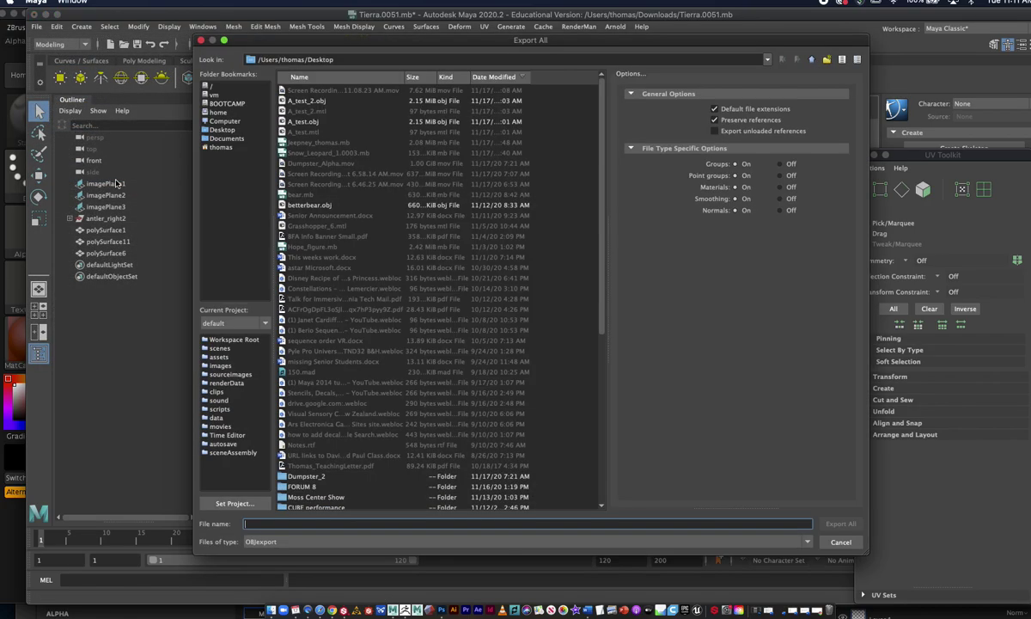
{"action": "left_click", "coordinate": [215, 129]}
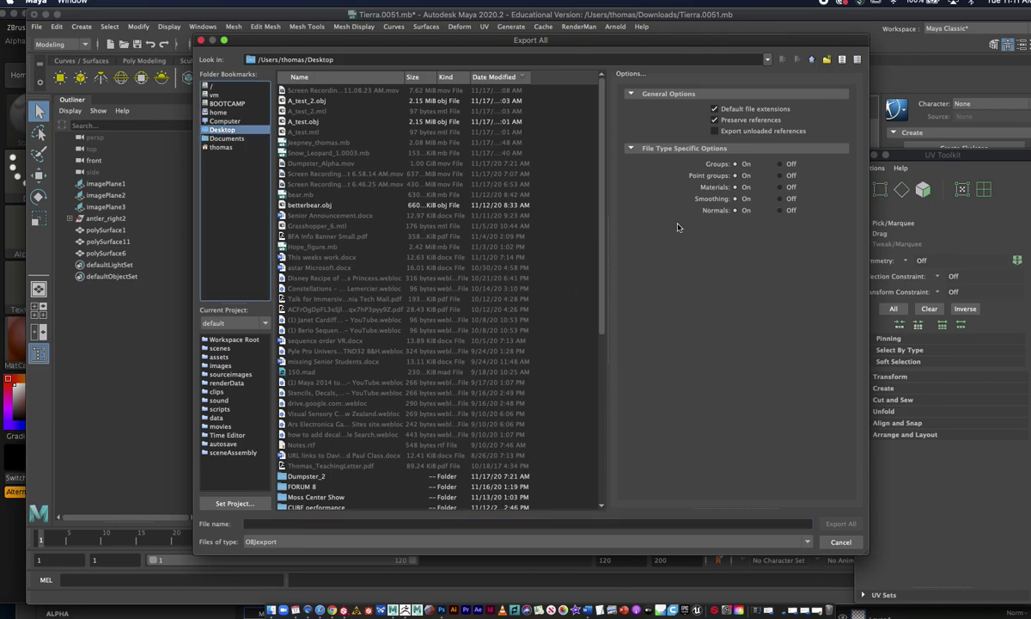
{"action": "left_click", "coordinate": [351, 523]}
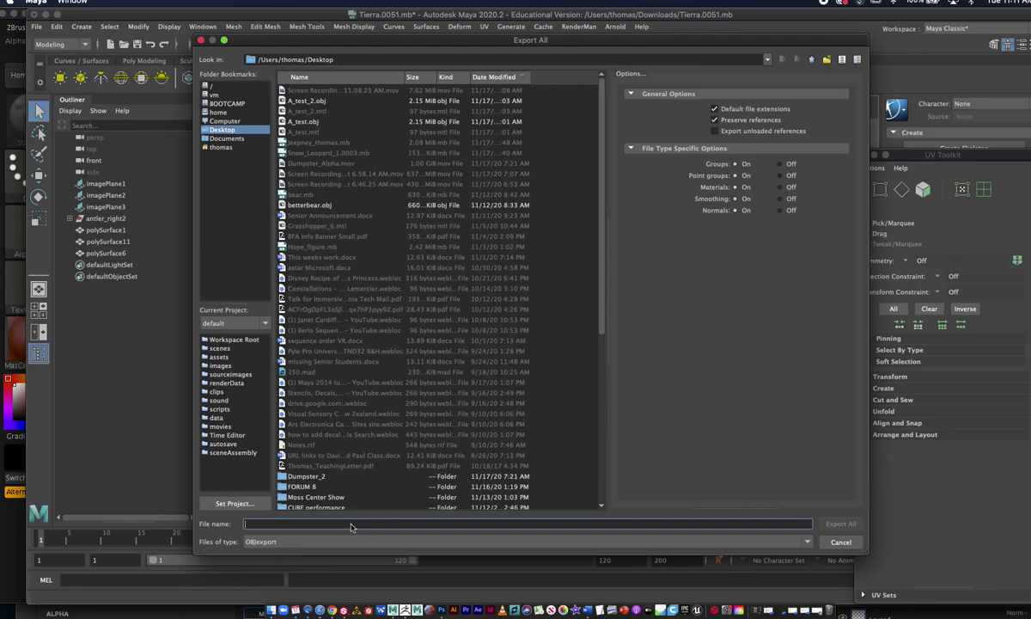
{"action": "type", "text": "A_test"}
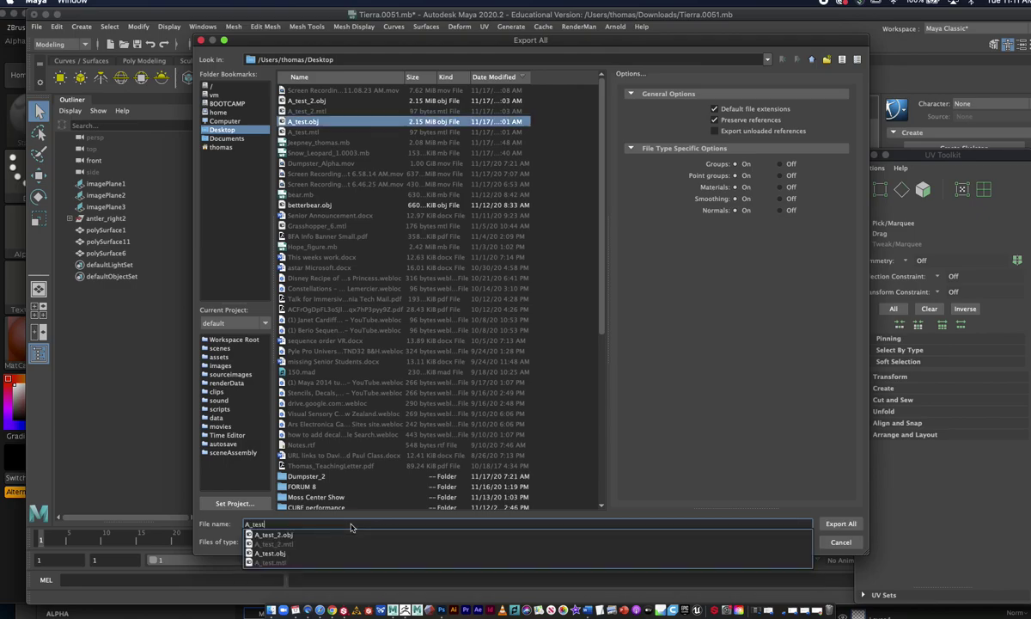
{"action": "type", "text": "5"}
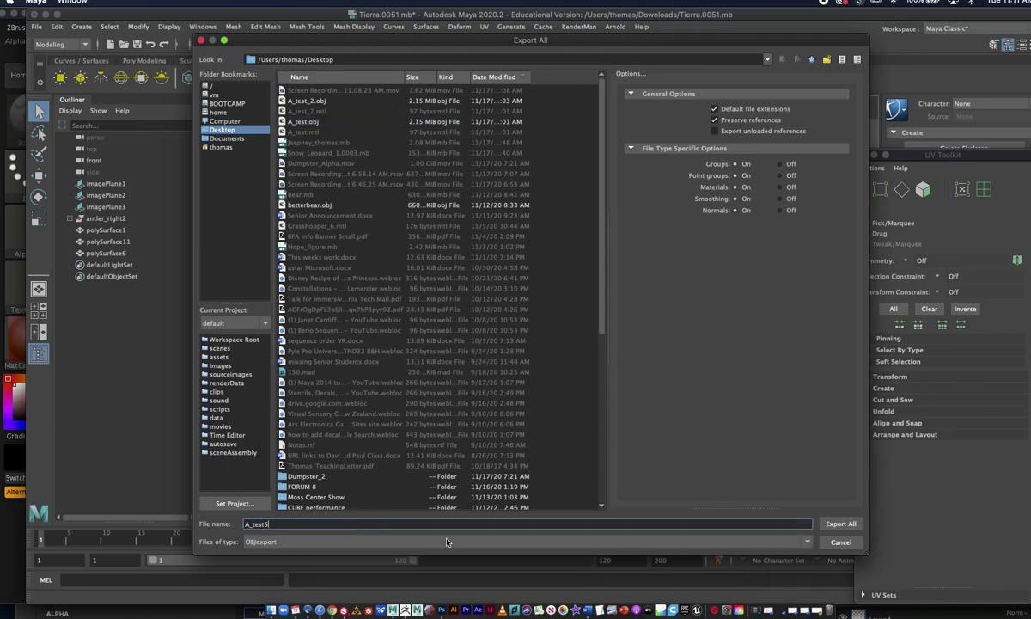
{"action": "left_click", "coordinate": [836, 524]}
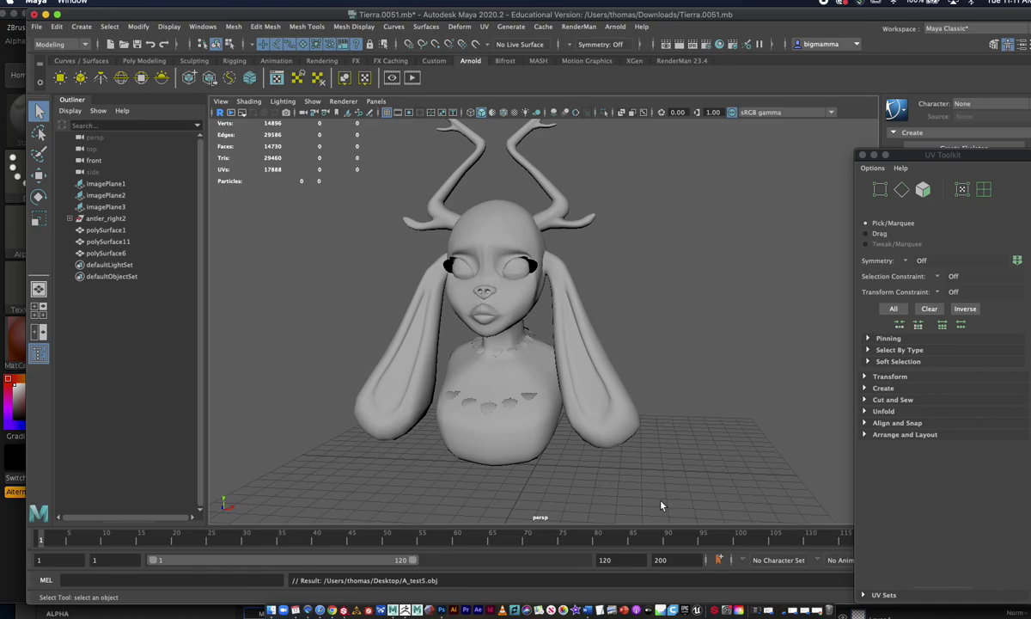
Step: Switch to ZBrush, import A_test5.obj from the Desktop and place it on the canvas as an editable model
{"action": "key", "text": "super+Tab"}
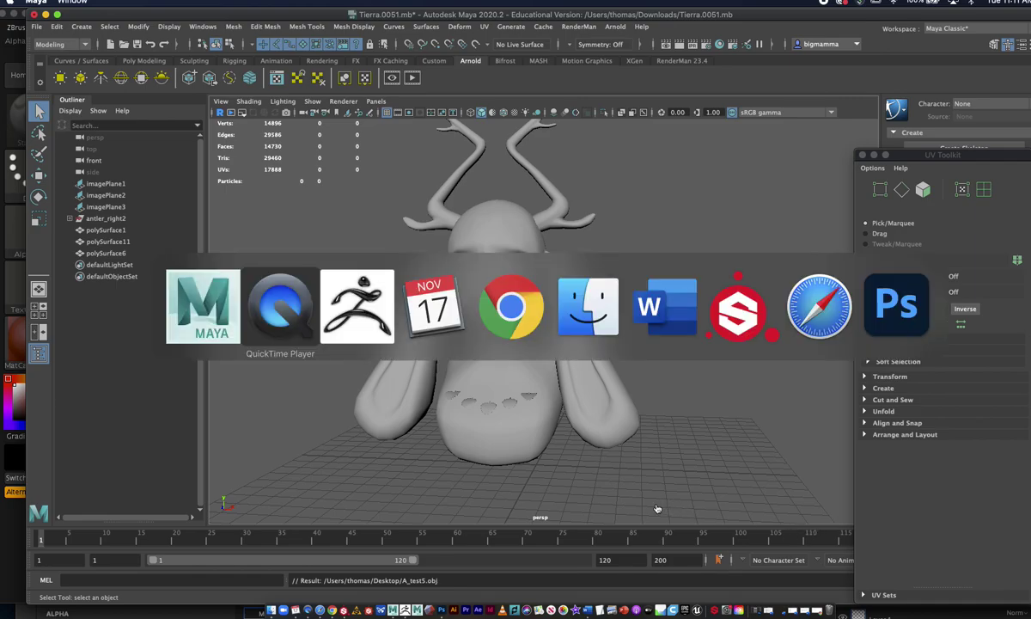
{"action": "key", "text": "super+Tab"}
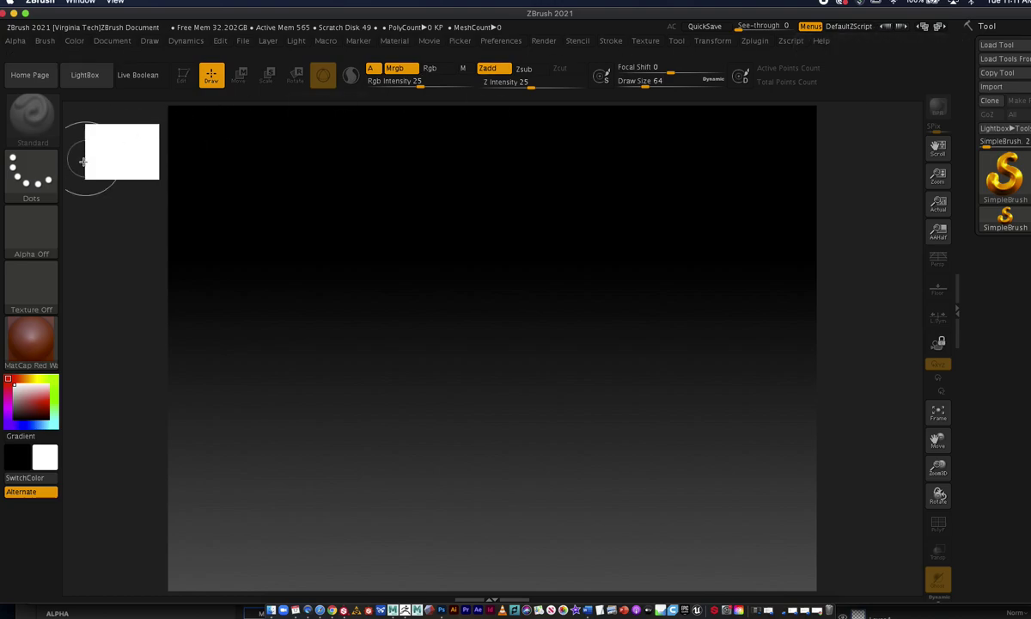
{"action": "left_click", "coordinate": [994, 87]}
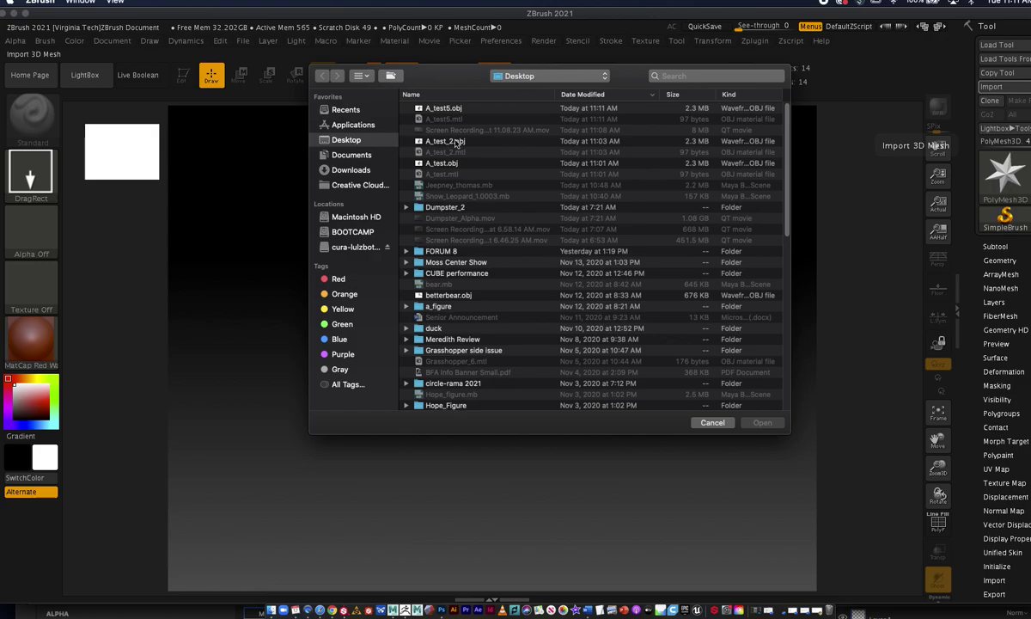
{"action": "left_click", "coordinate": [507, 110]}
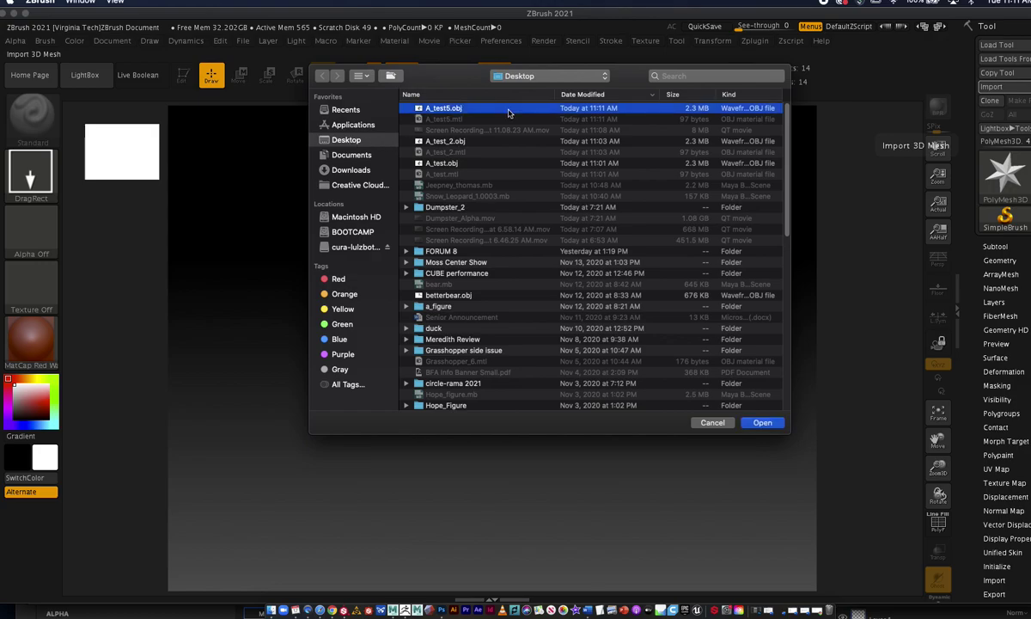
{"action": "left_click", "coordinate": [760, 423]}
{"action": "mouse_move", "coordinate": [456, 292]}
{"action": "left_mouse_down"}
{"action": "mouse_move", "coordinate": [500, 424]}
{"action": "mouse_move", "coordinate": [449, 499]}
{"action": "mouse_move", "coordinate": [465, 504]}
{"action": "mouse_move", "coordinate": [453, 502]}
{"action": "left_mouse_up"}
{"action": "left_click", "coordinate": [186, 77]}
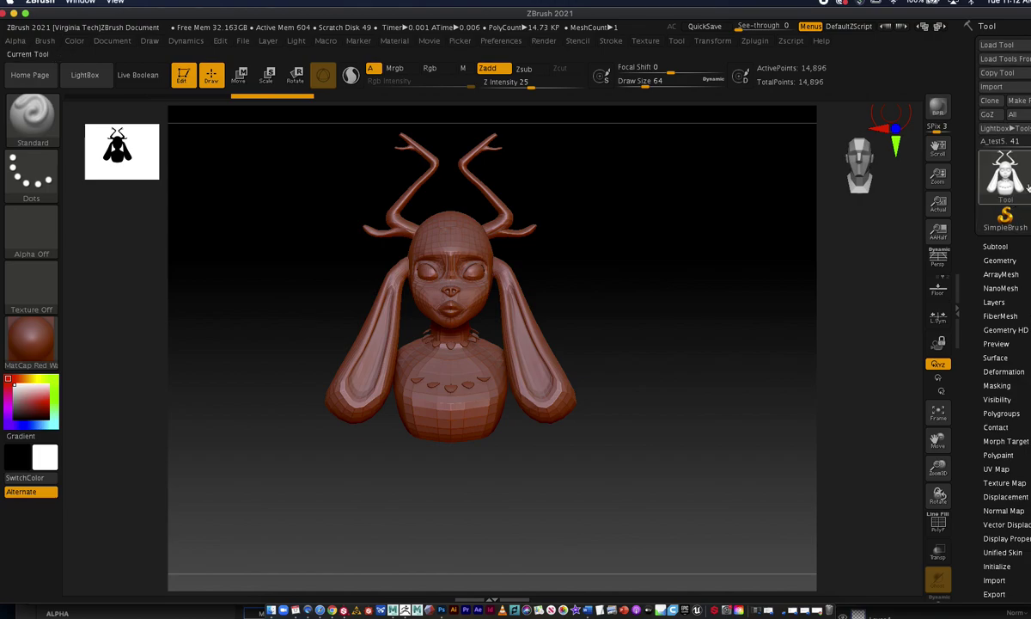
Step: Split the imported bust into separate subtools with Groups Split
{"action": "left_click", "coordinate": [997, 248]}
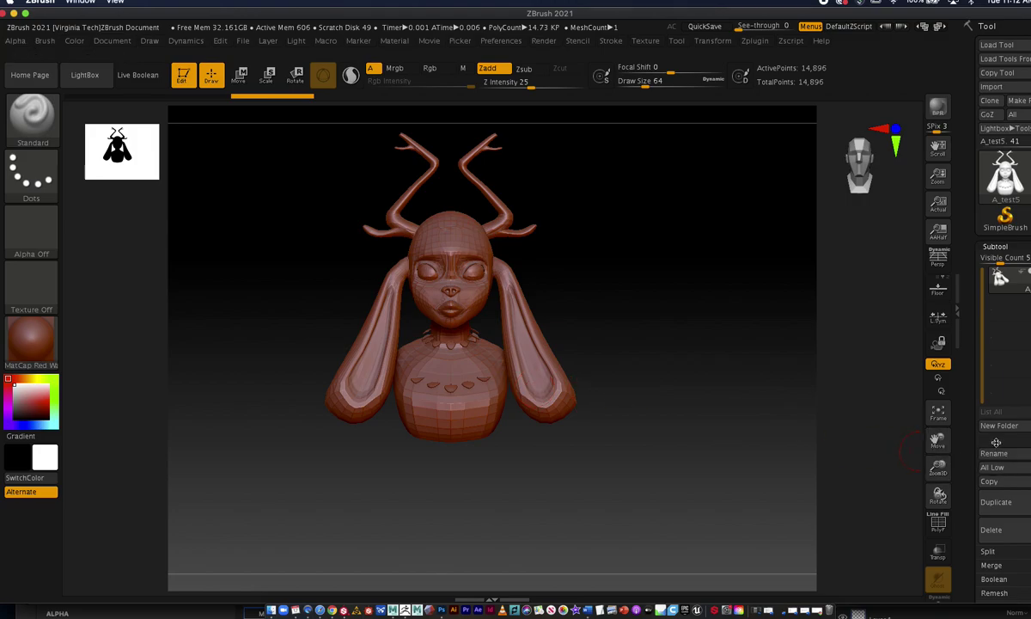
{"action": "left_click_drag", "start_coordinate": [996, 441], "coordinate": [997, 420]}
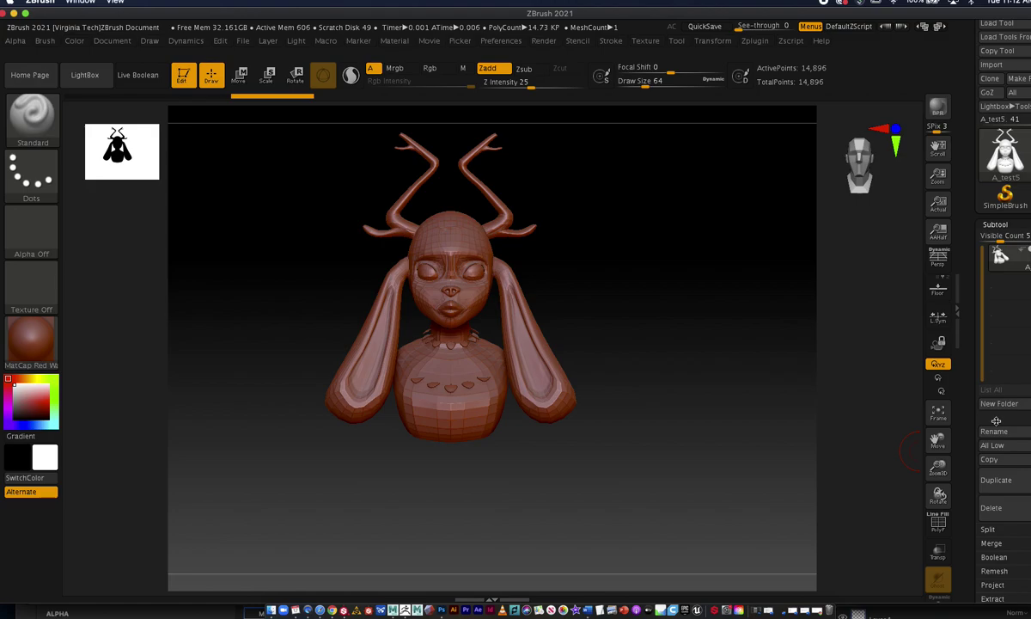
{"action": "left_click_drag", "start_coordinate": [996, 420], "coordinate": [996, 363]}
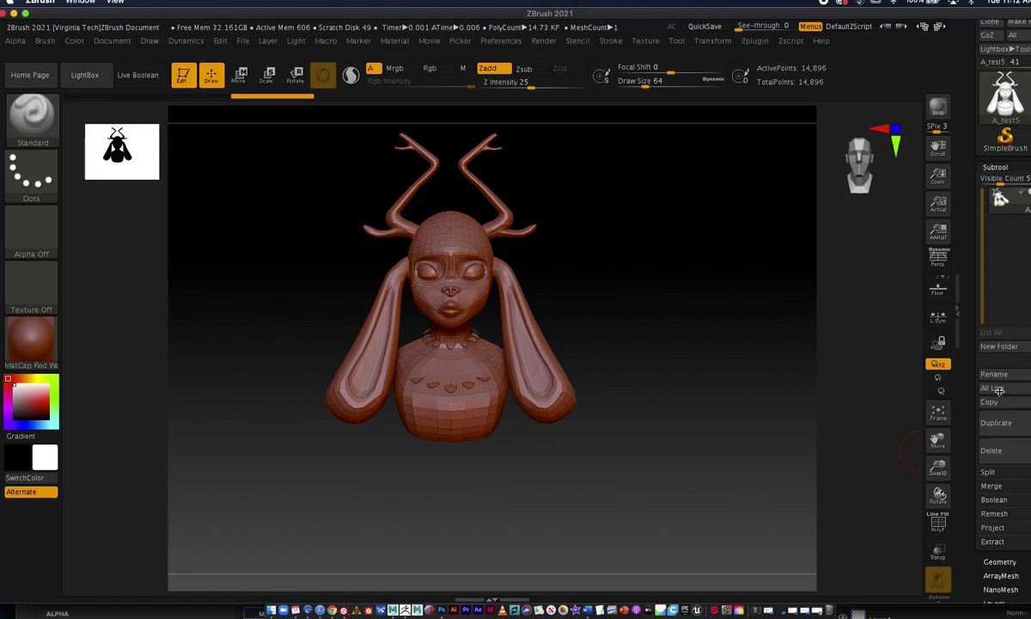
{"action": "left_click", "coordinate": [993, 472]}
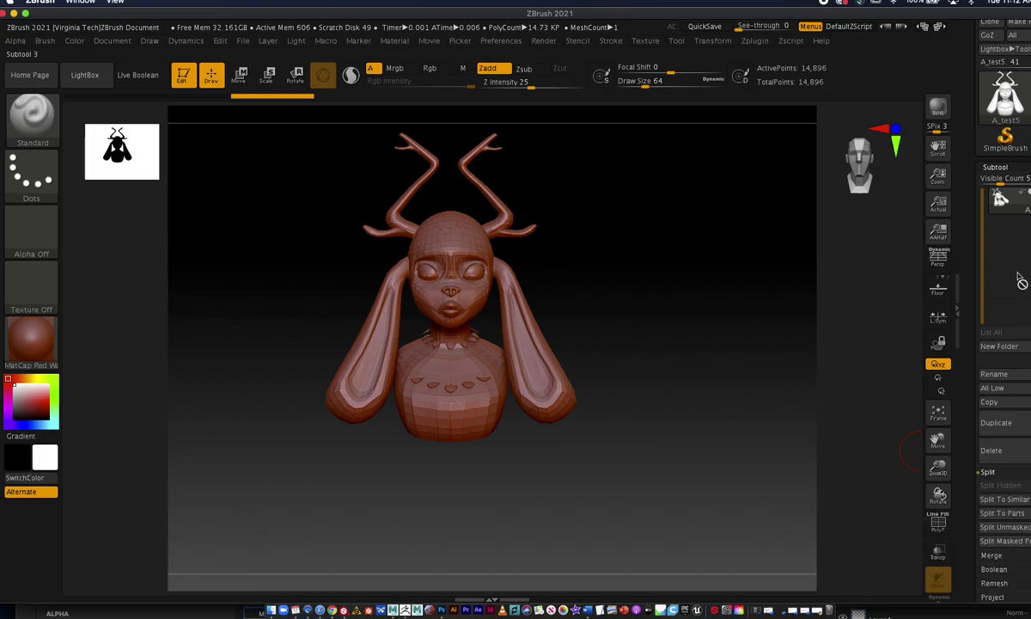
{"action": "left_click", "coordinate": [988, 472]}
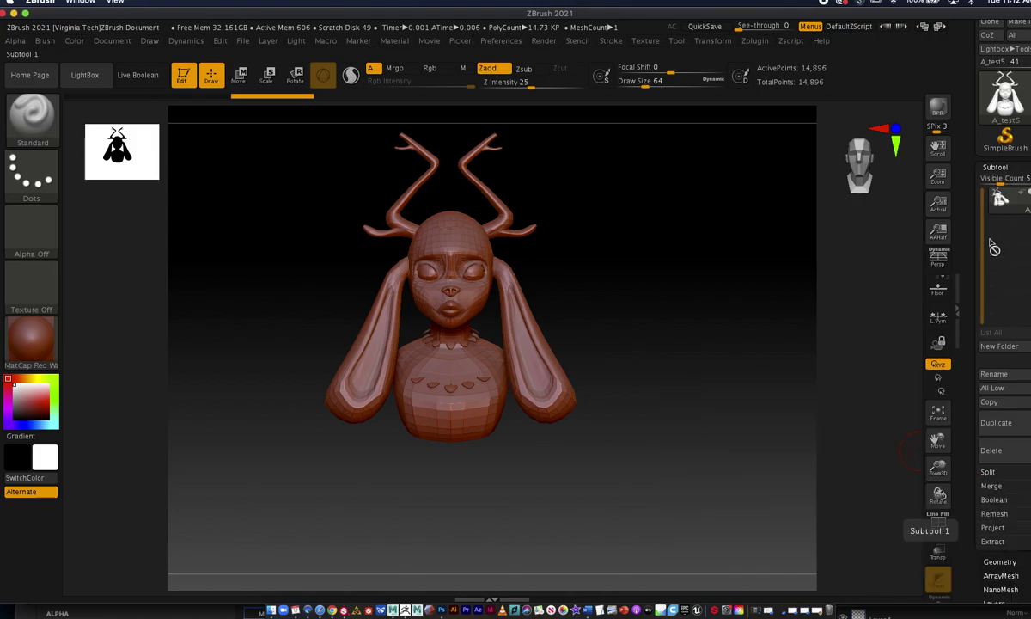
{"action": "left_click", "coordinate": [941, 24]}
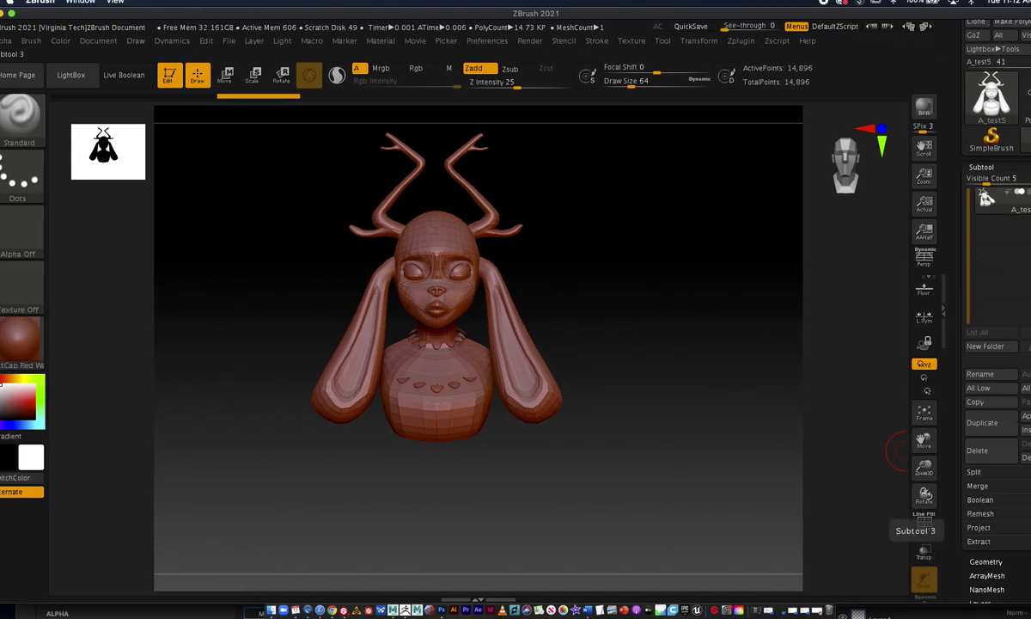
{"action": "left_click", "coordinate": [981, 167]}
{"action": "left_click", "coordinate": [982, 167]}
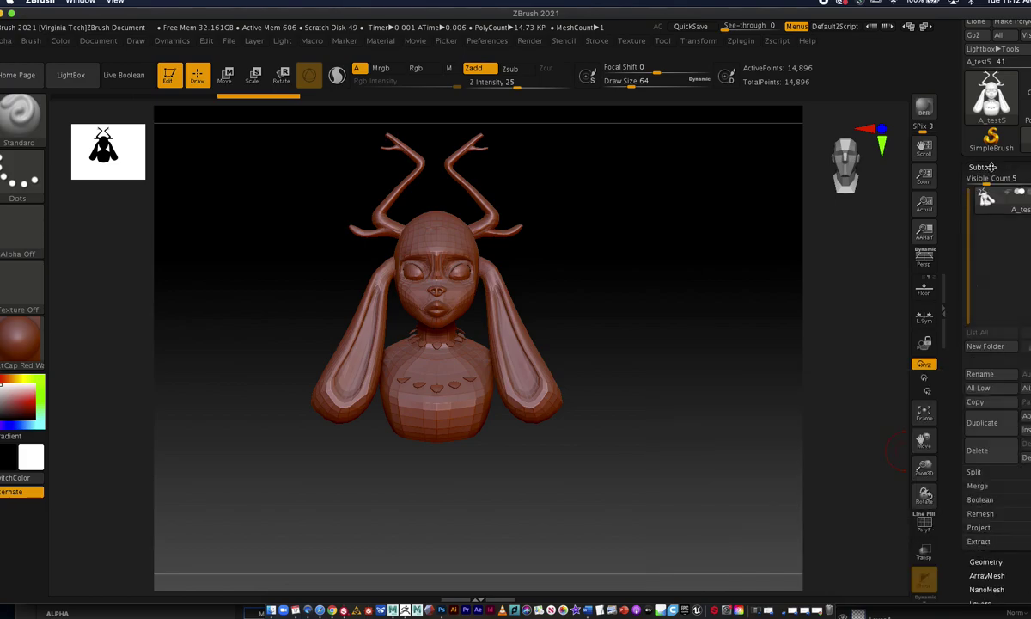
{"action": "left_click", "coordinate": [993, 474]}
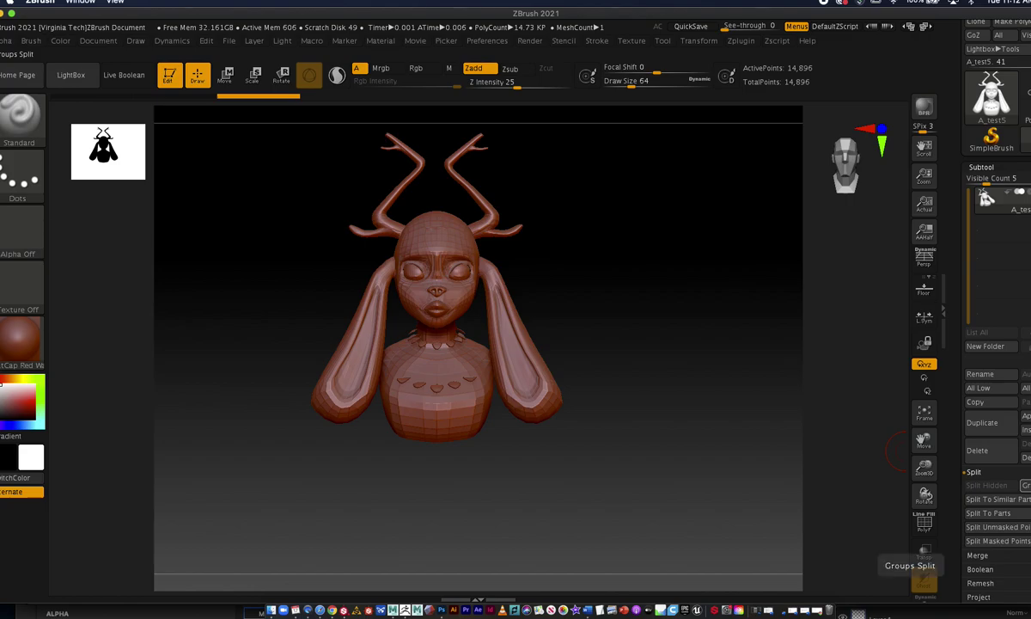
{"action": "left_click", "coordinate": [1025, 486]}
{"action": "left_click", "coordinate": [875, 514]}
Step: Unwrap the UVs of the body subtool with UV Master
{"action": "mouse_move", "coordinate": [990, 225]}
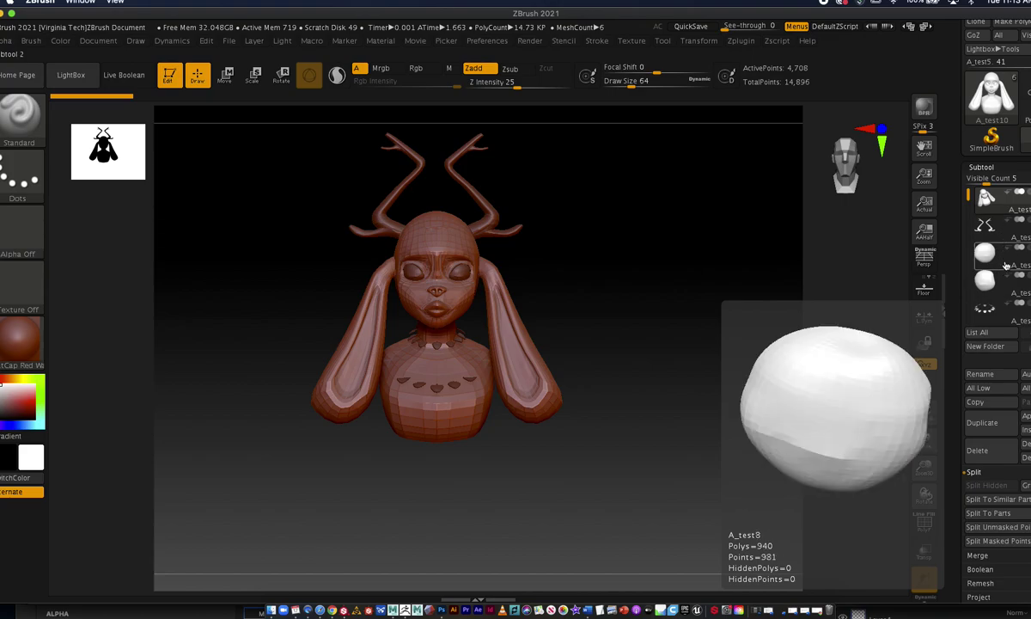
{"action": "scroll", "coordinate": [1006, 283], "scroll_direction": "down", "scroll_amount": 1}
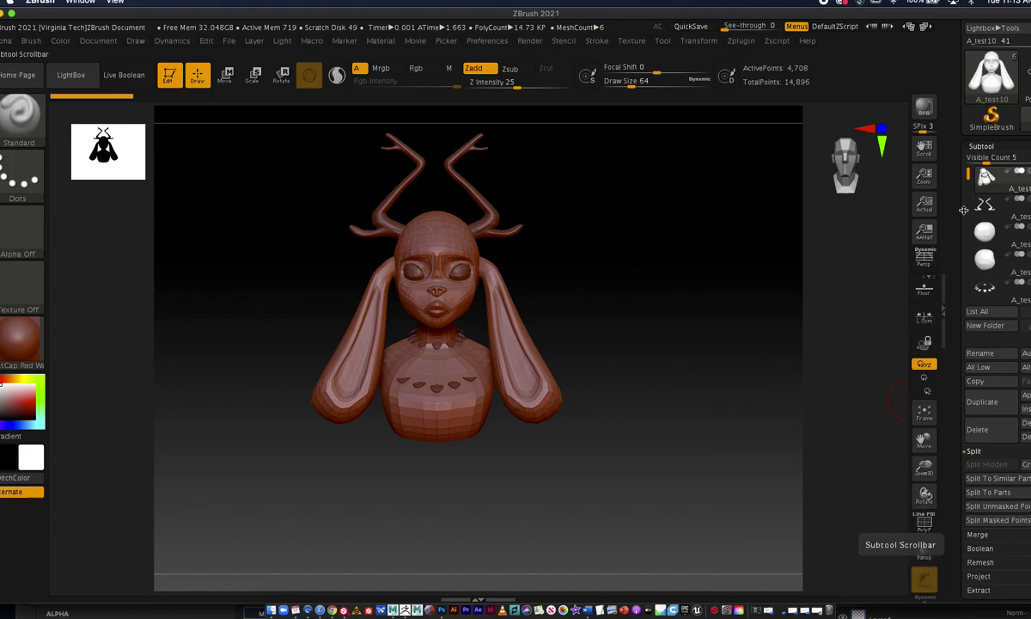
{"action": "mouse_move", "coordinate": [969, 174]}
{"action": "left_mouse_down"}
{"action": "mouse_move", "coordinate": [966, 194]}
{"action": "mouse_move", "coordinate": [968, 172]}
{"action": "left_mouse_up"}
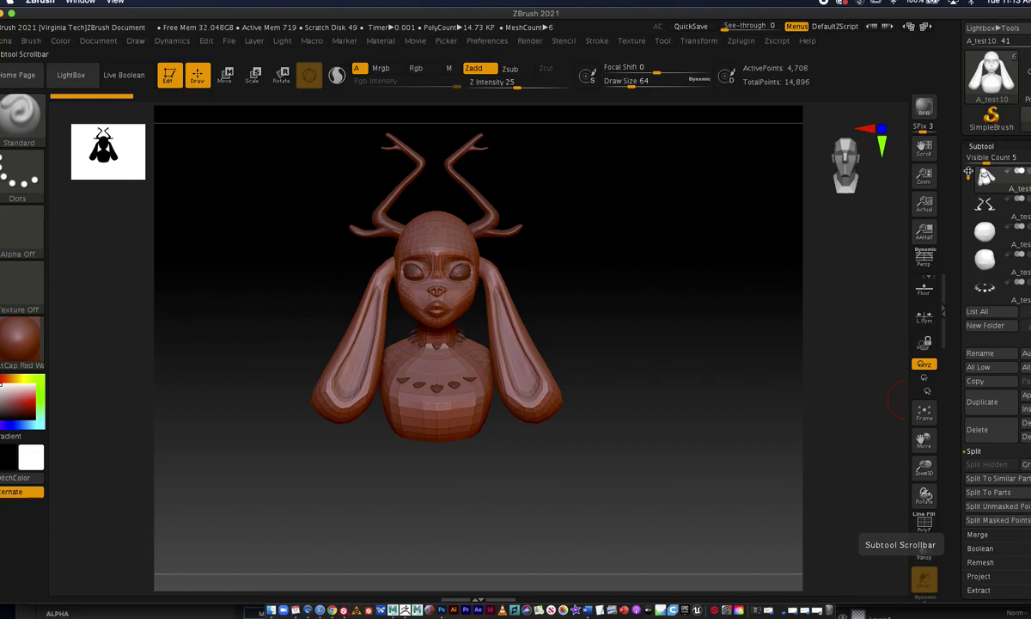
{"action": "mouse_move", "coordinate": [1002, 181]}
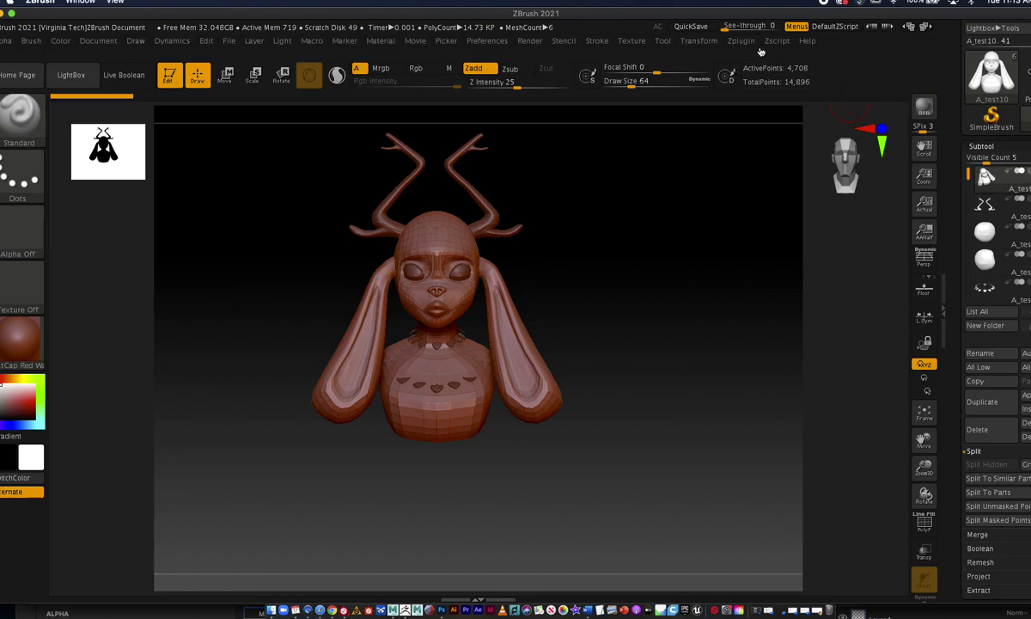
{"action": "left_click", "coordinate": [742, 42]}
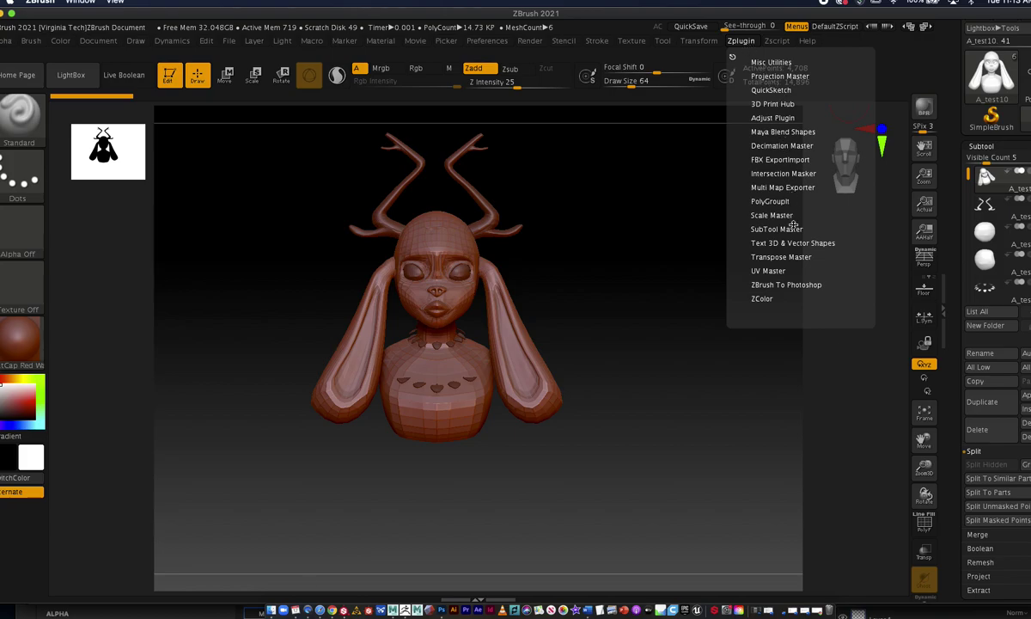
{"action": "left_click", "coordinate": [778, 271]}
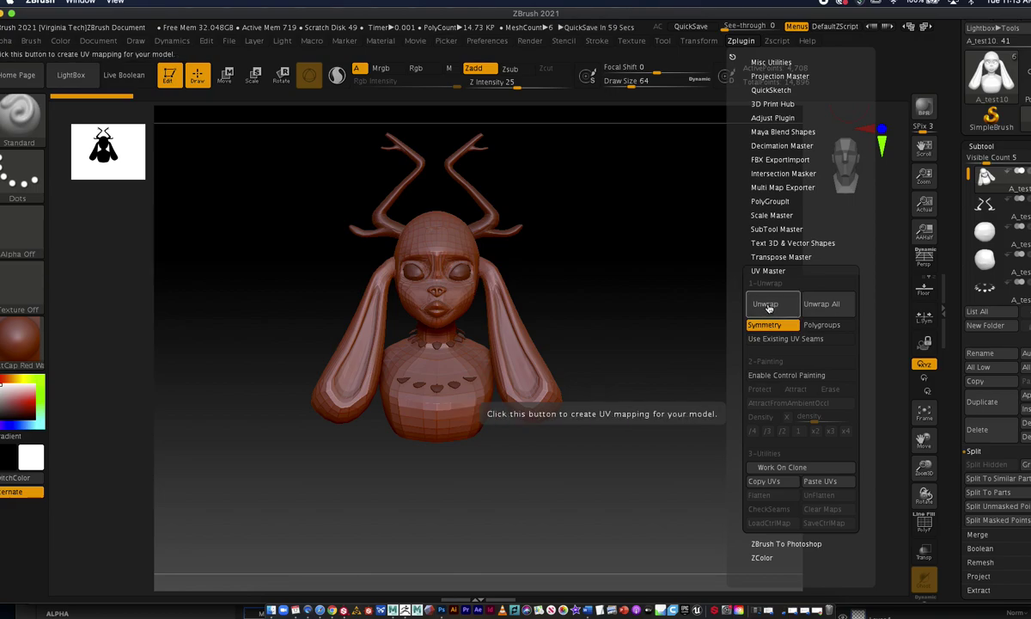
{"action": "left_click", "coordinate": [767, 306]}
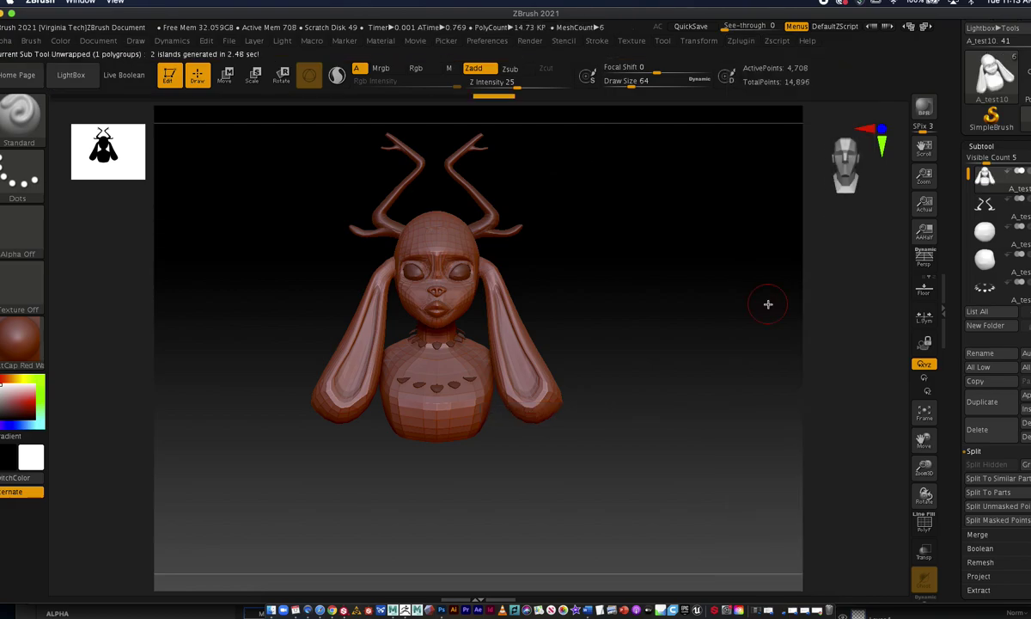
Step: Create a texture map for the body from its UV map, then turn the texture display off
{"action": "scroll", "coordinate": [997, 344], "scroll_direction": "down", "scroll_amount": 10}
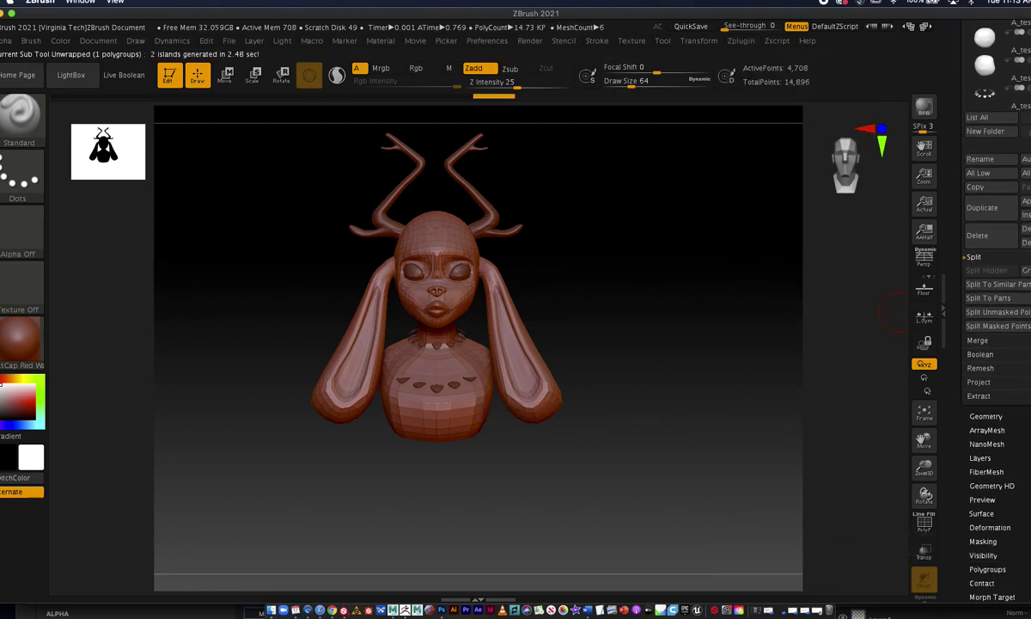
{"action": "left_click", "coordinate": [982, 478]}
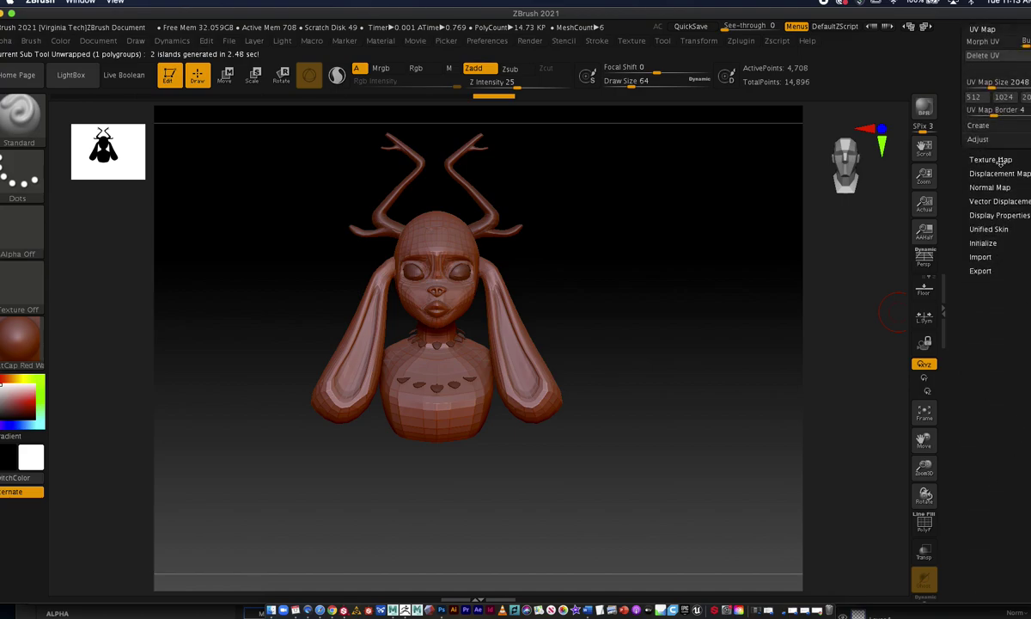
{"action": "scroll", "coordinate": [997, 309], "scroll_direction": "up", "scroll_amount": 8}
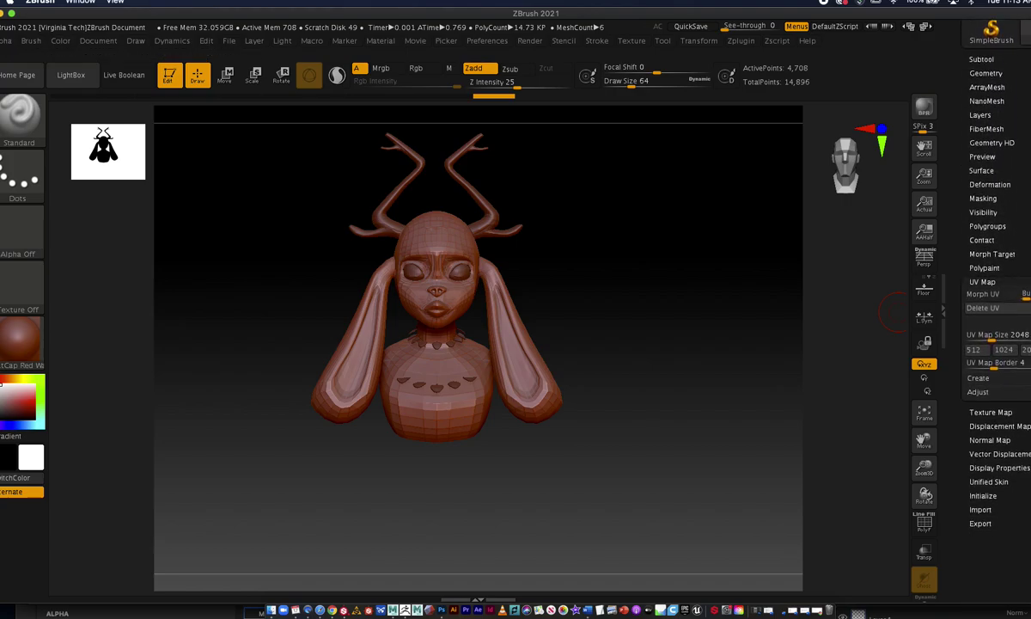
{"action": "left_click", "coordinate": [988, 411]}
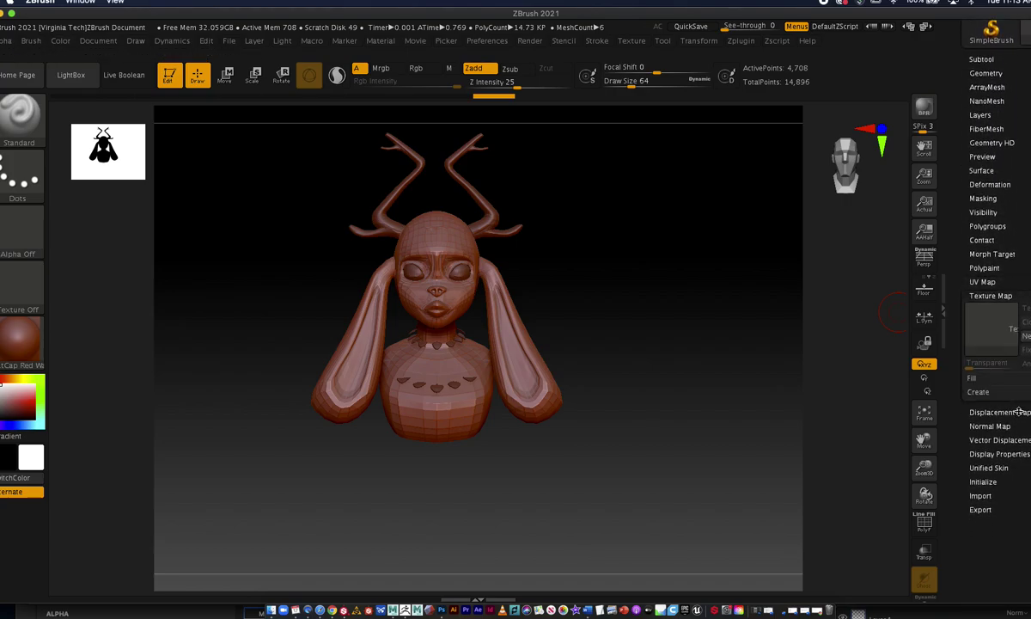
{"action": "left_click", "coordinate": [979, 392]}
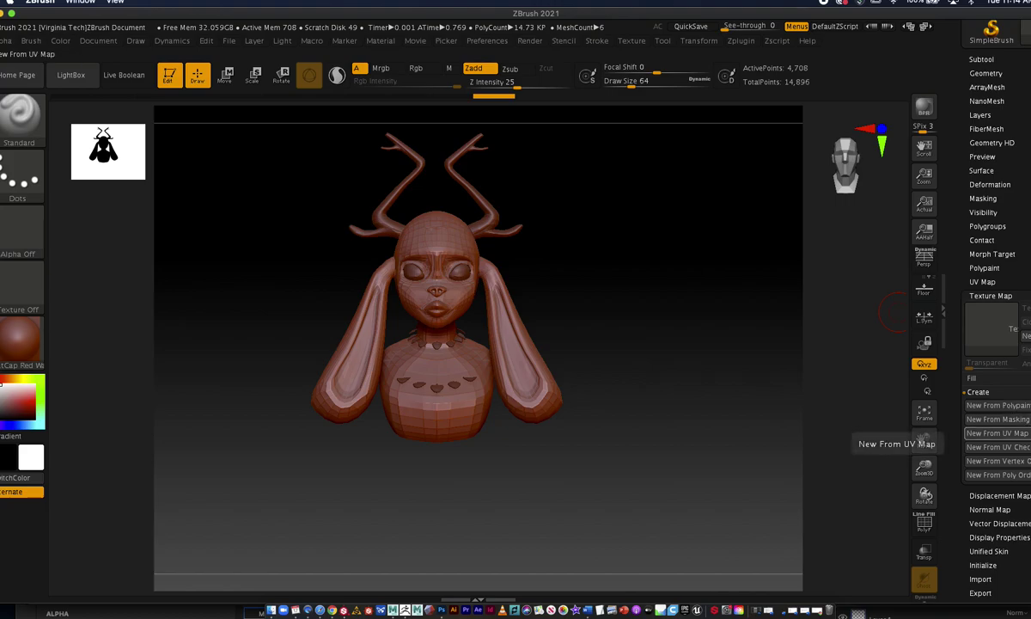
{"action": "left_click", "coordinate": [997, 433]}
{"action": "mouse_move", "coordinate": [991, 325]}
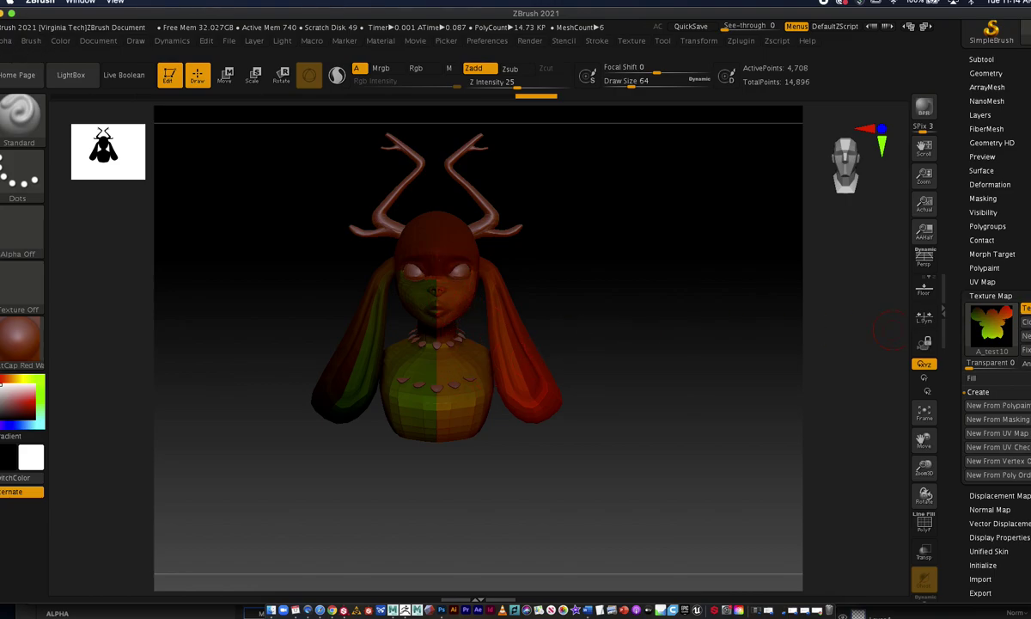
{"action": "left_click", "coordinate": [1026, 308]}
{"action": "scroll", "coordinate": [997, 344], "scroll_direction": "up", "scroll_amount": 5}
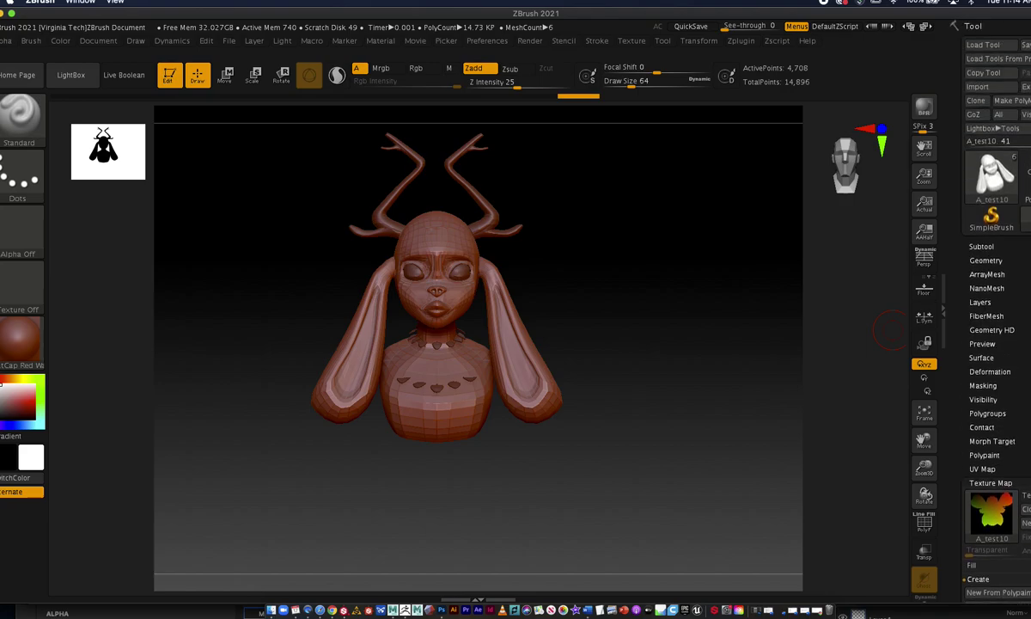
Step: Unwrap the UVs of the antlers subtool with UV Master
{"action": "left_click", "coordinate": [982, 247]}
{"action": "left_click", "coordinate": [1020, 273]}
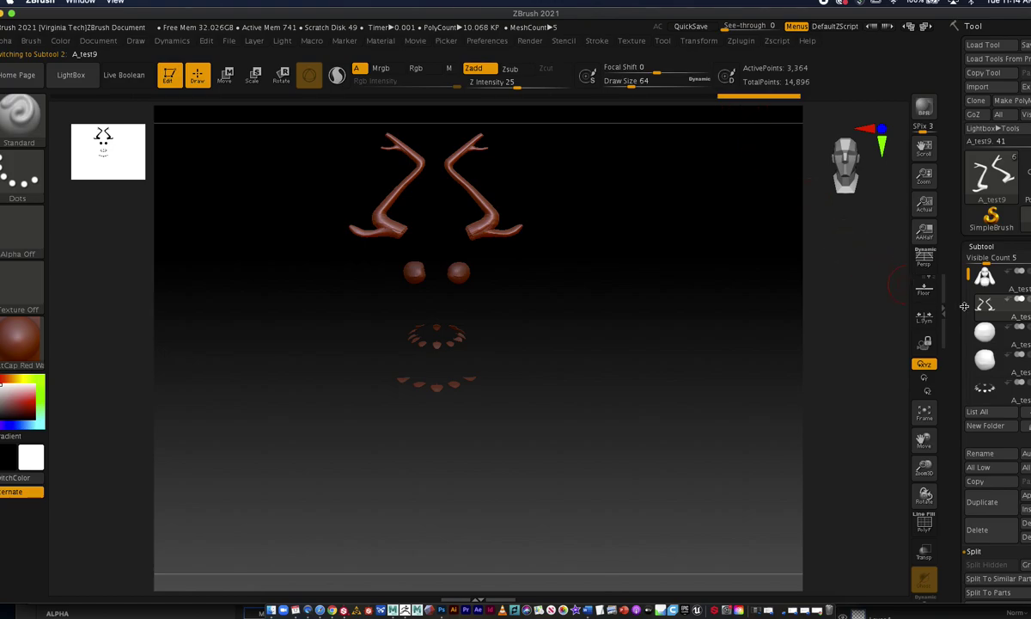
{"action": "mouse_move", "coordinate": [985, 275]}
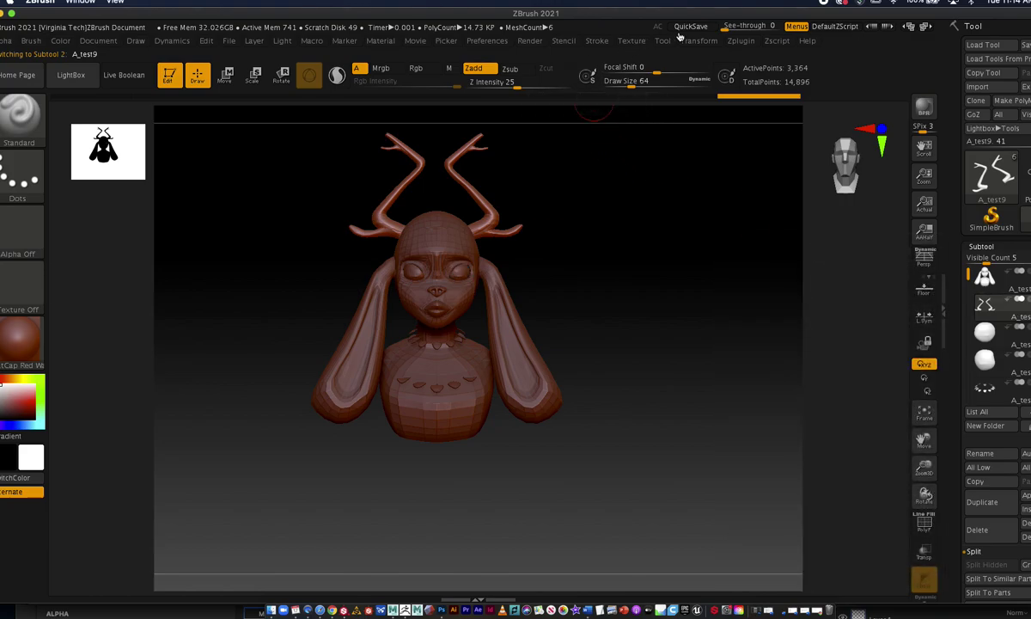
{"action": "left_click", "coordinate": [738, 42]}
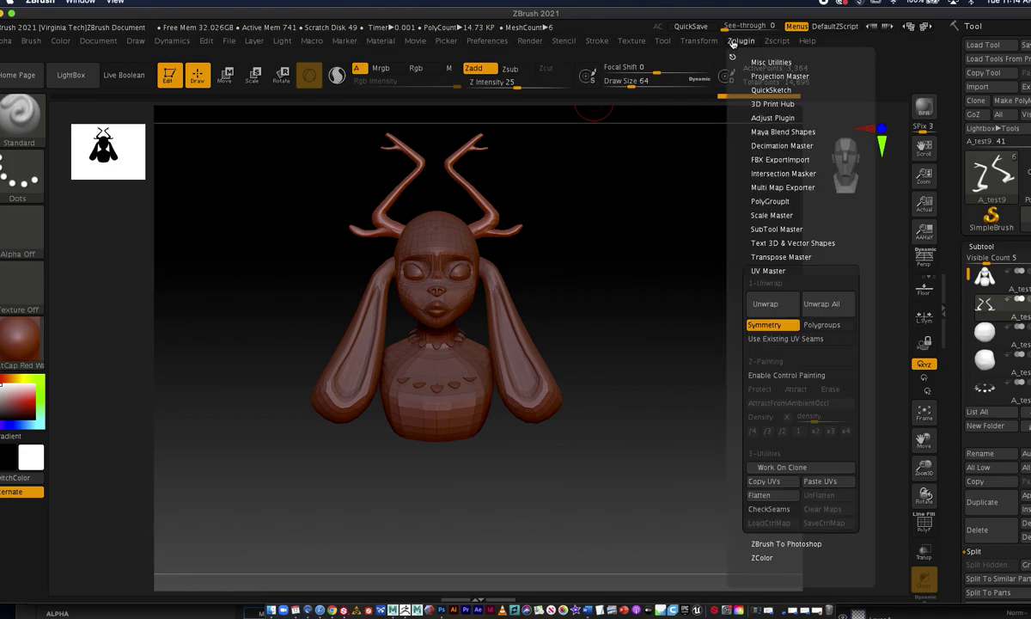
{"action": "left_click", "coordinate": [776, 305]}
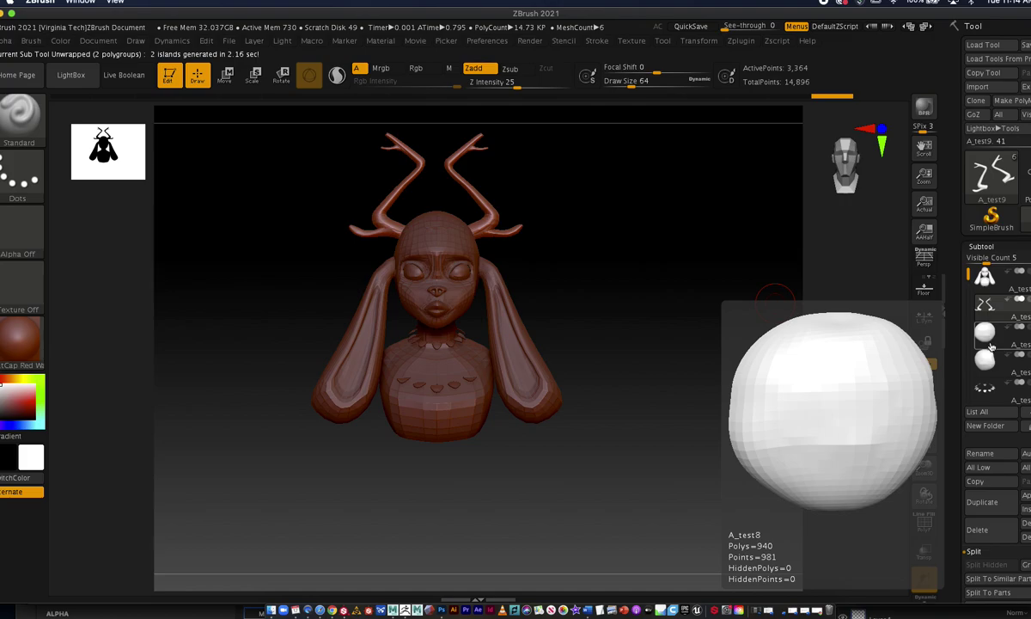
Step: Unwrap the UVs of the two eye subtools one after the other with UV Master
{"action": "left_click", "coordinate": [991, 344]}
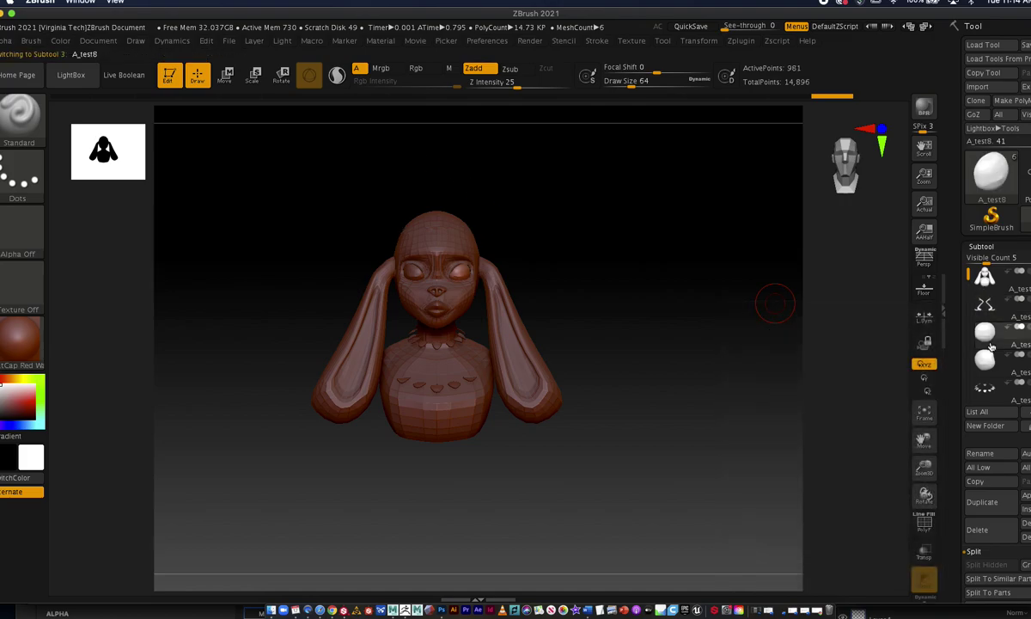
{"action": "left_click", "coordinate": [741, 41]}
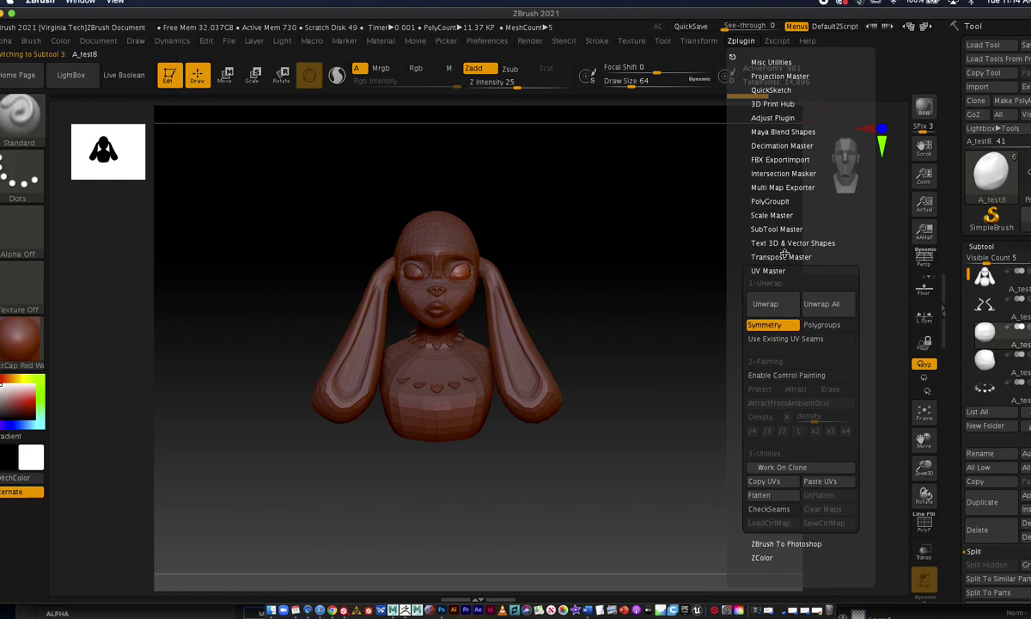
{"action": "left_click", "coordinate": [729, 297]}
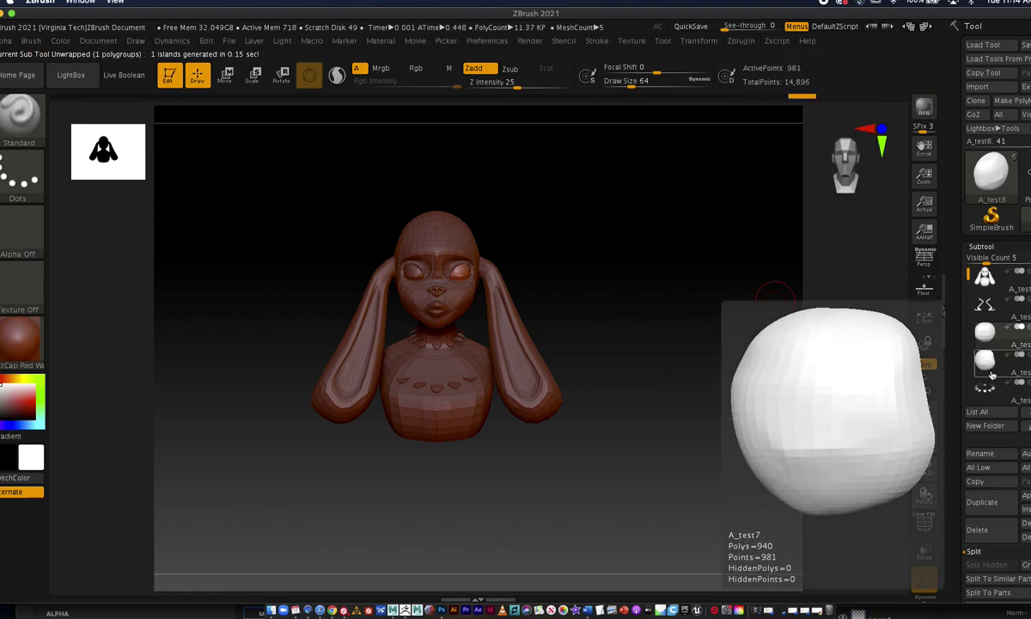
{"action": "left_click", "coordinate": [985, 359]}
{"action": "left_click", "coordinate": [741, 41]}
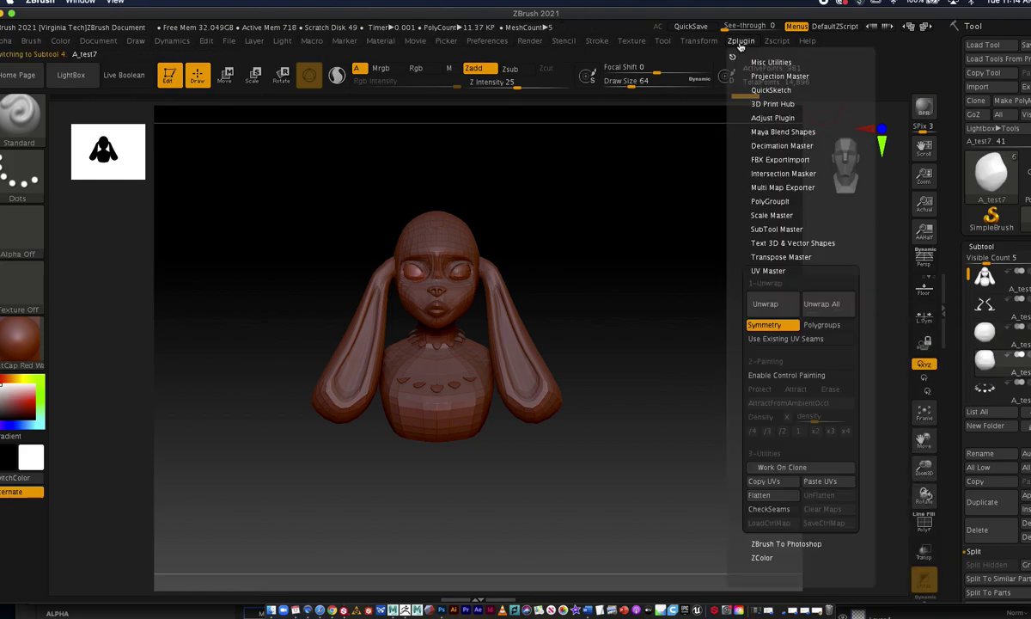
{"action": "left_click", "coordinate": [776, 301]}
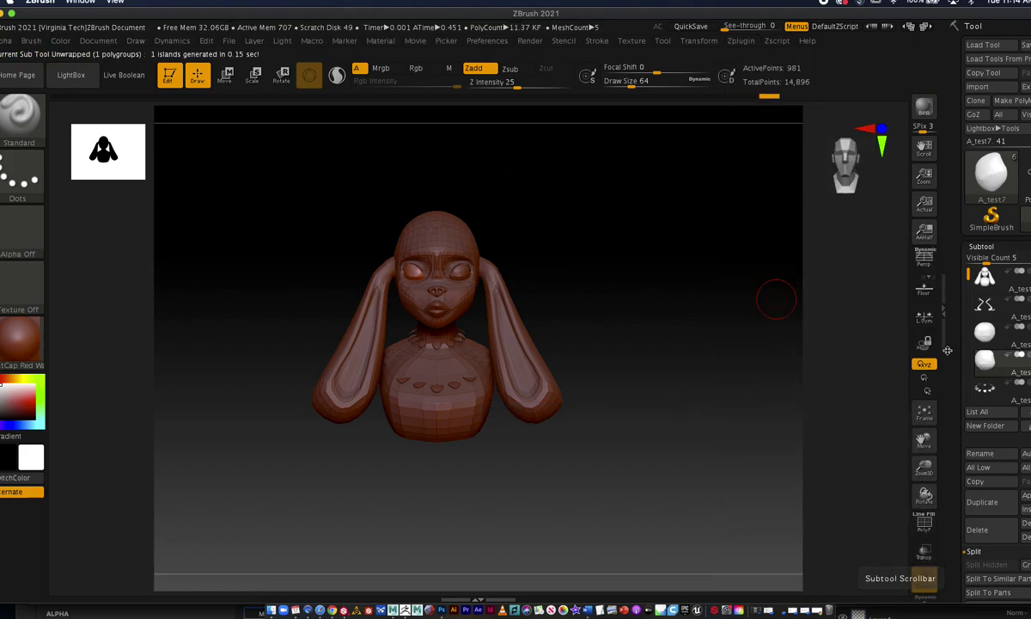
Step: Unwrap the UVs of the neck ornament and chest ornament subtools with UV Master
{"action": "left_click", "coordinate": [987, 388]}
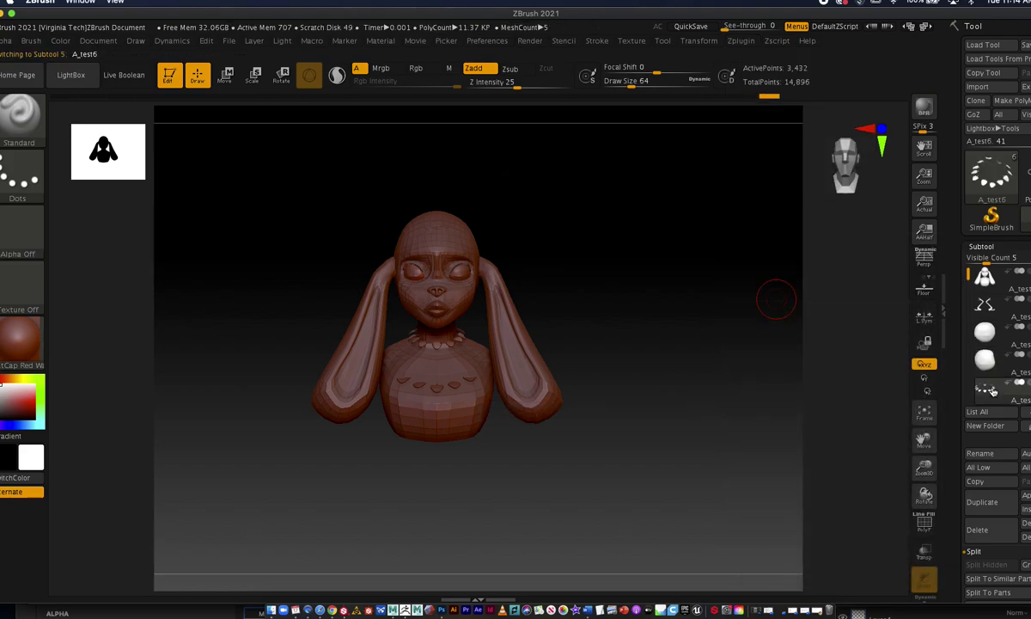
{"action": "left_click", "coordinate": [738, 42]}
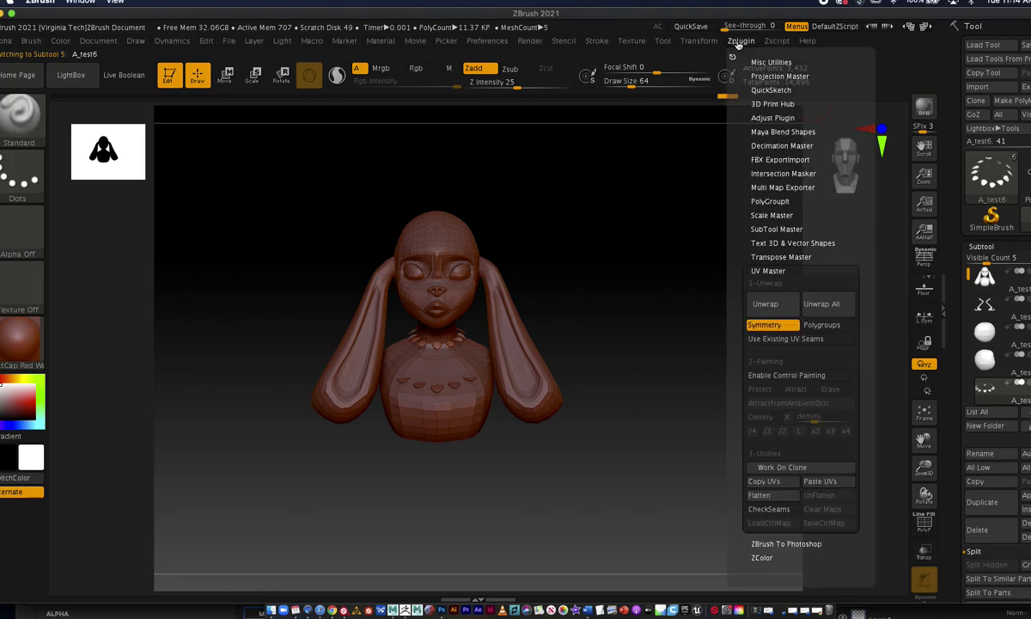
{"action": "left_click", "coordinate": [767, 304]}
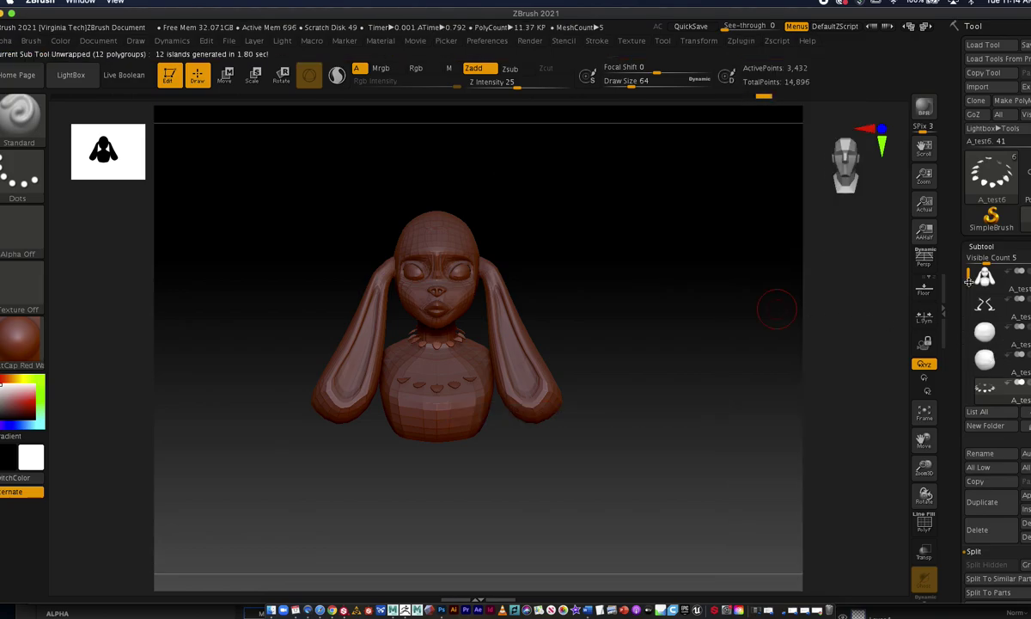
{"action": "left_click", "coordinate": [985, 385]}
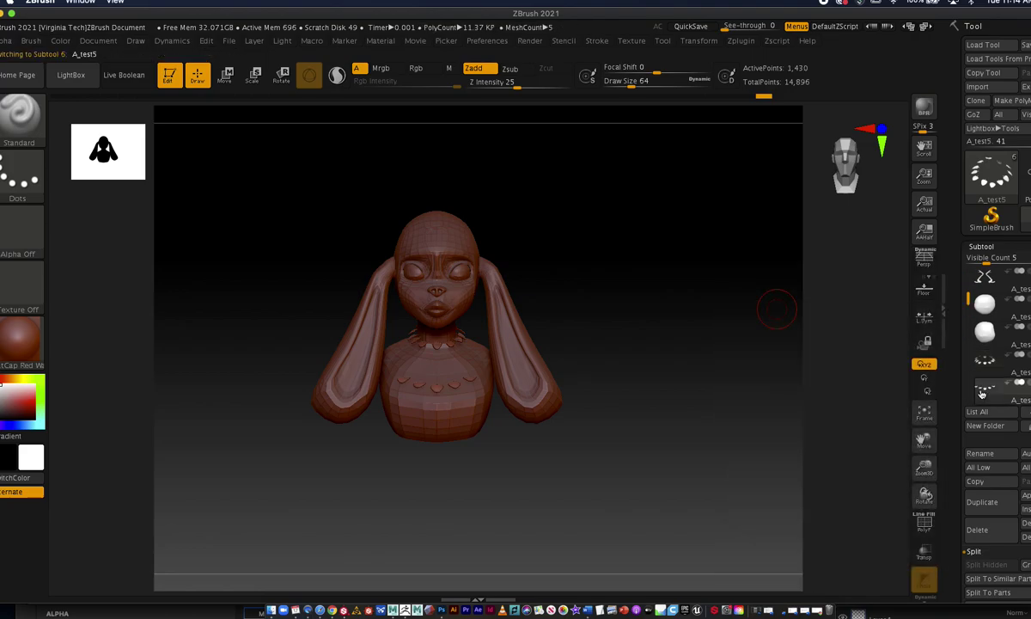
{"action": "left_click", "coordinate": [741, 40]}
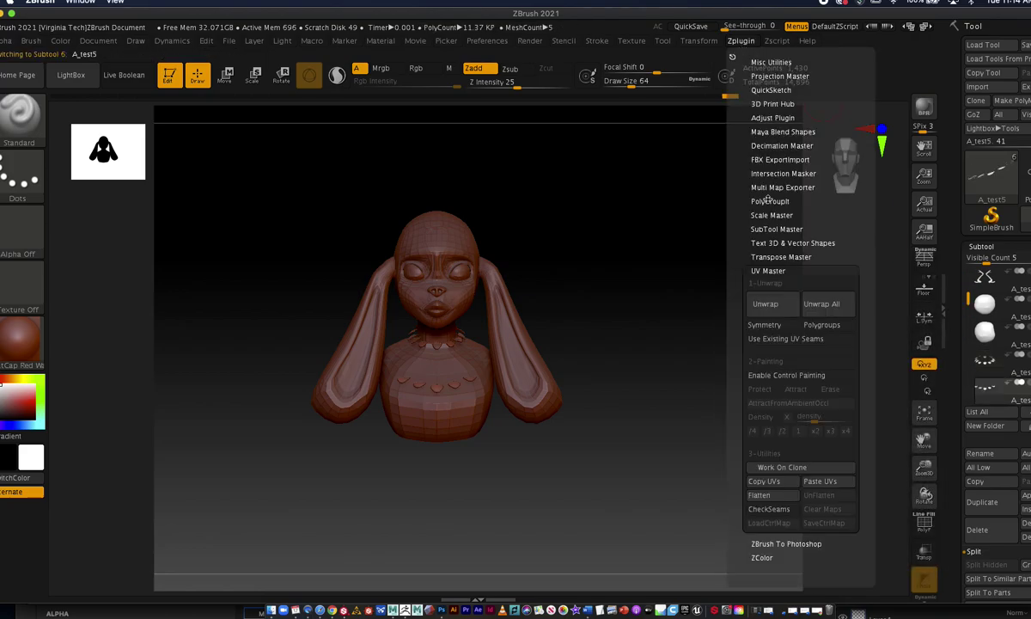
{"action": "left_click", "coordinate": [777, 306]}
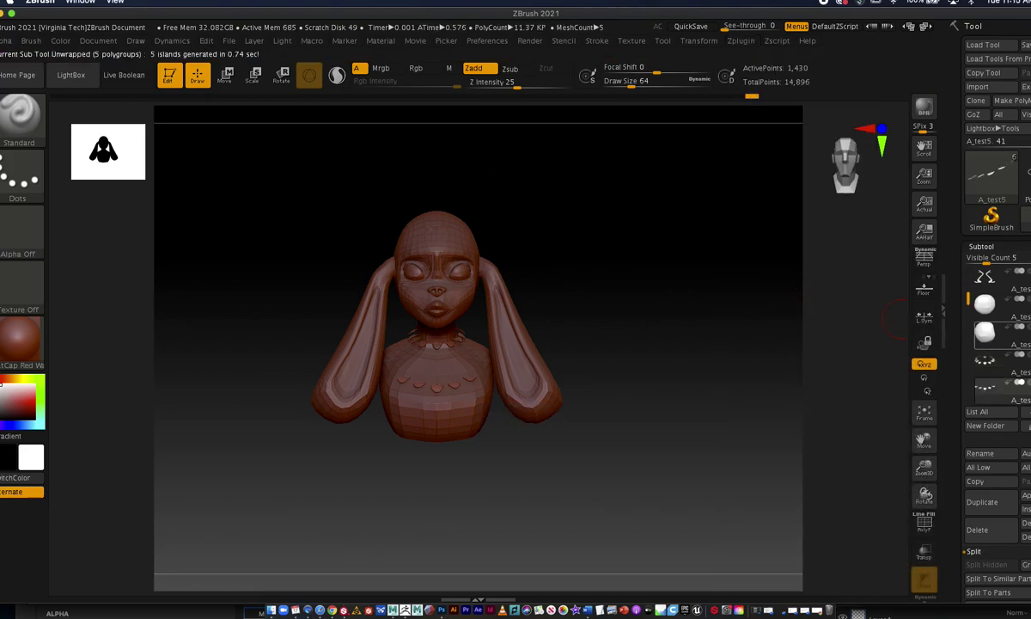
Step: Create a texture map for the neck ornament subtool from its UV map, then turn its texture display off
{"action": "left_click", "coordinate": [994, 366]}
{"action": "scroll", "coordinate": [997, 309], "scroll_direction": "down", "scroll_amount": 15}
{"action": "scroll", "coordinate": [996, 309], "scroll_direction": "down", "scroll_amount": 3}
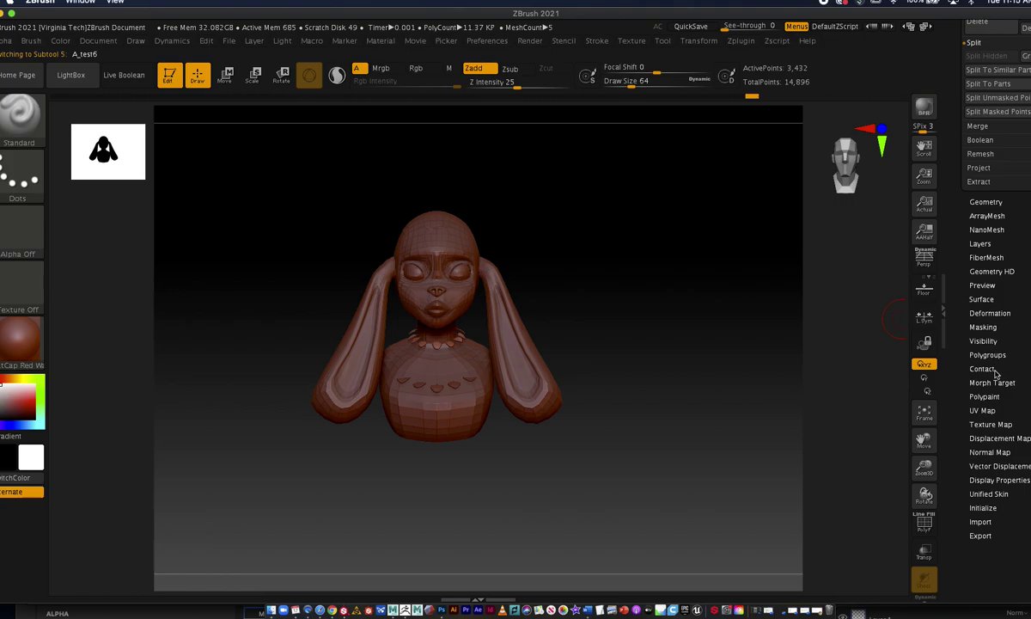
{"action": "left_click", "coordinate": [990, 425]}
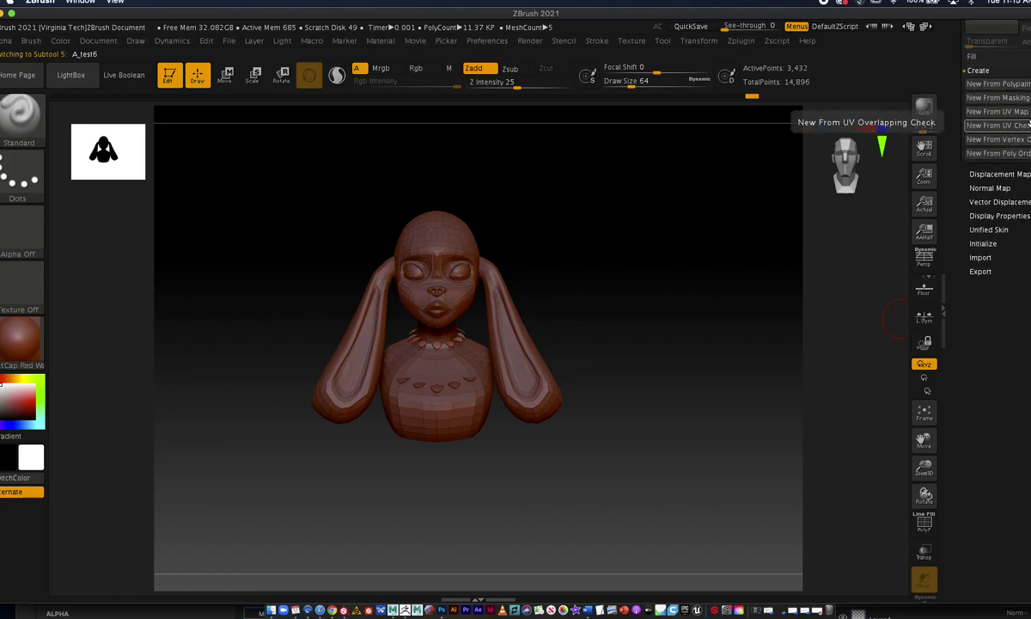
{"action": "left_click", "coordinate": [999, 98]}
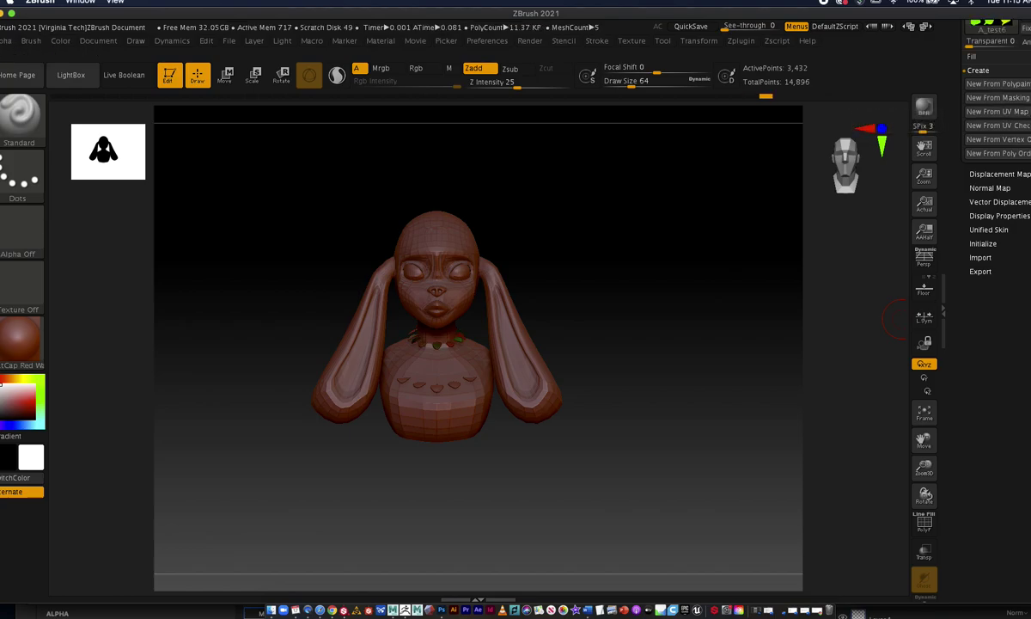
{"action": "scroll", "coordinate": [1006, 206], "scroll_direction": "up", "scroll_amount": 15}
{"action": "mouse_move", "coordinate": [990, 209]}
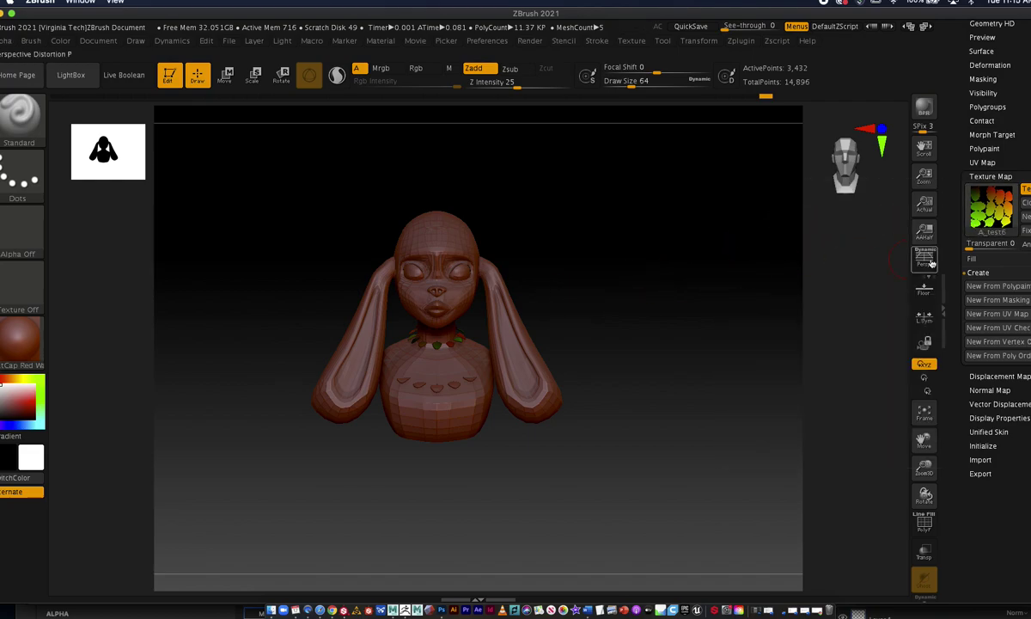
{"action": "scroll", "coordinate": [997, 327], "scroll_direction": "up", "scroll_amount": 3}
{"action": "scroll", "coordinate": [1015, 330], "scroll_direction": "up", "scroll_amount": 3}
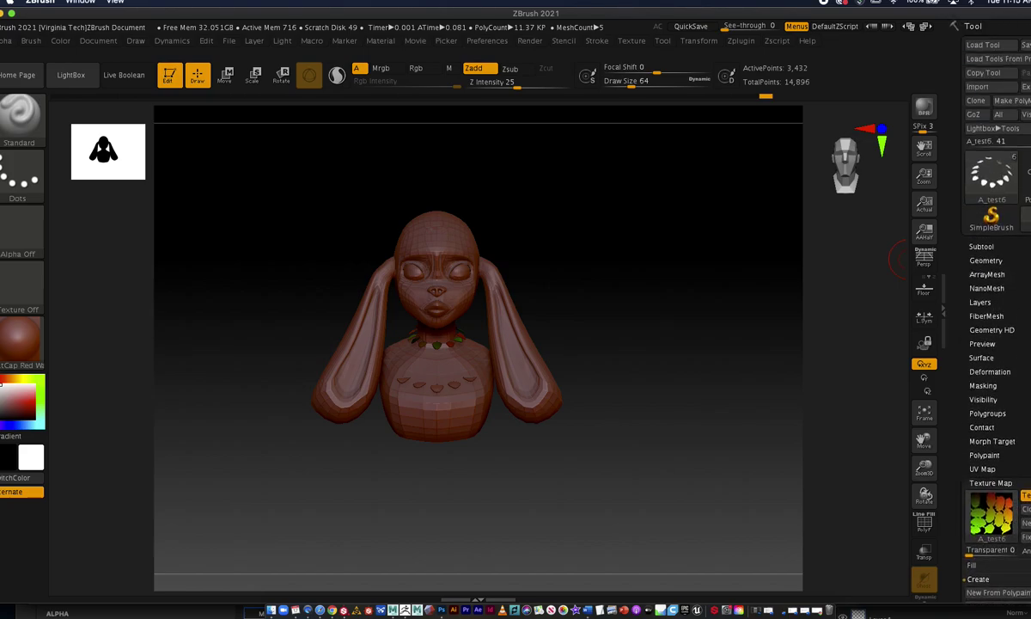
{"action": "left_click", "coordinate": [1026, 495]}
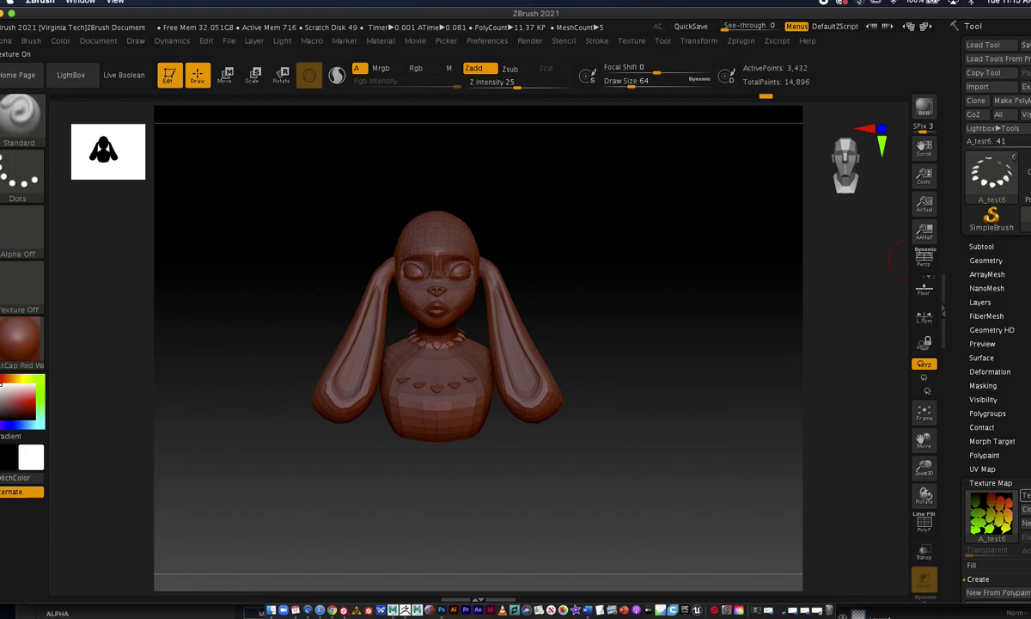
Step: Return to the subtool list and make the body with the head and ears the active subtool
{"action": "left_click", "coordinate": [981, 247]}
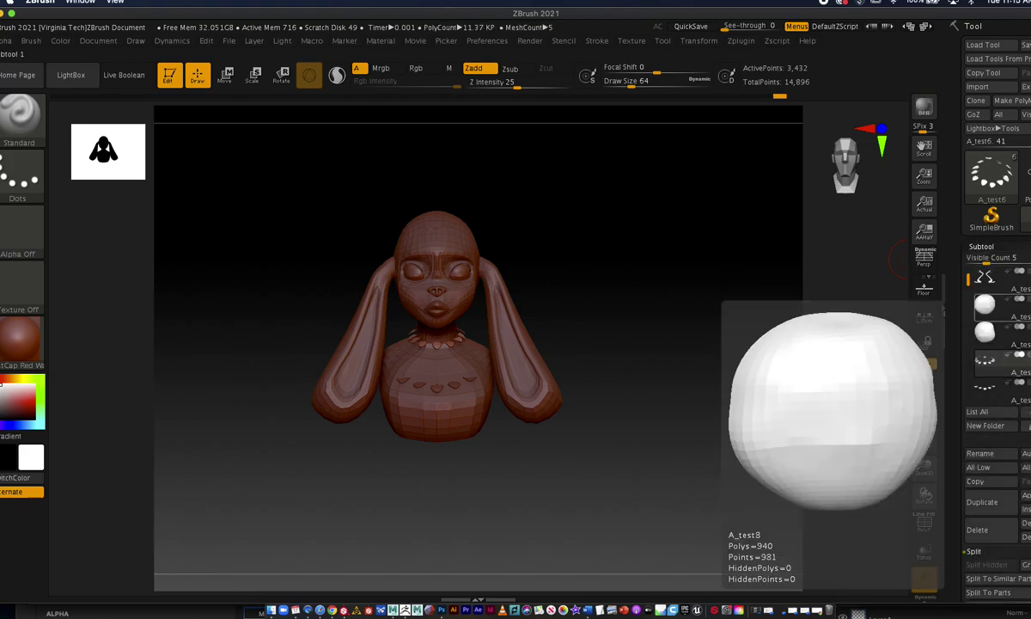
{"action": "mouse_move", "coordinate": [1002, 289]}
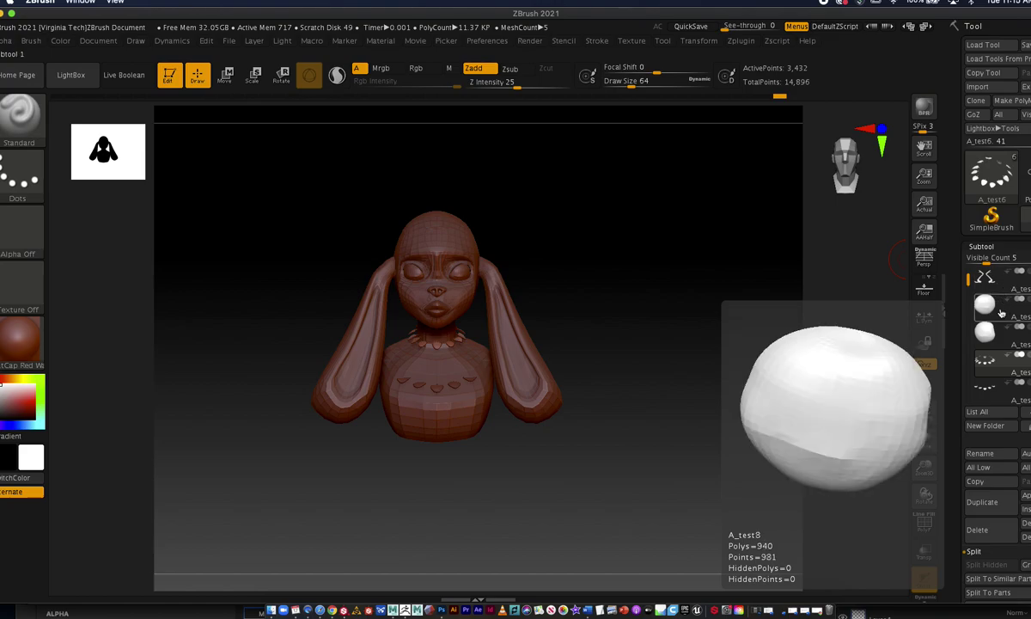
{"action": "left_click", "coordinate": [996, 401]}
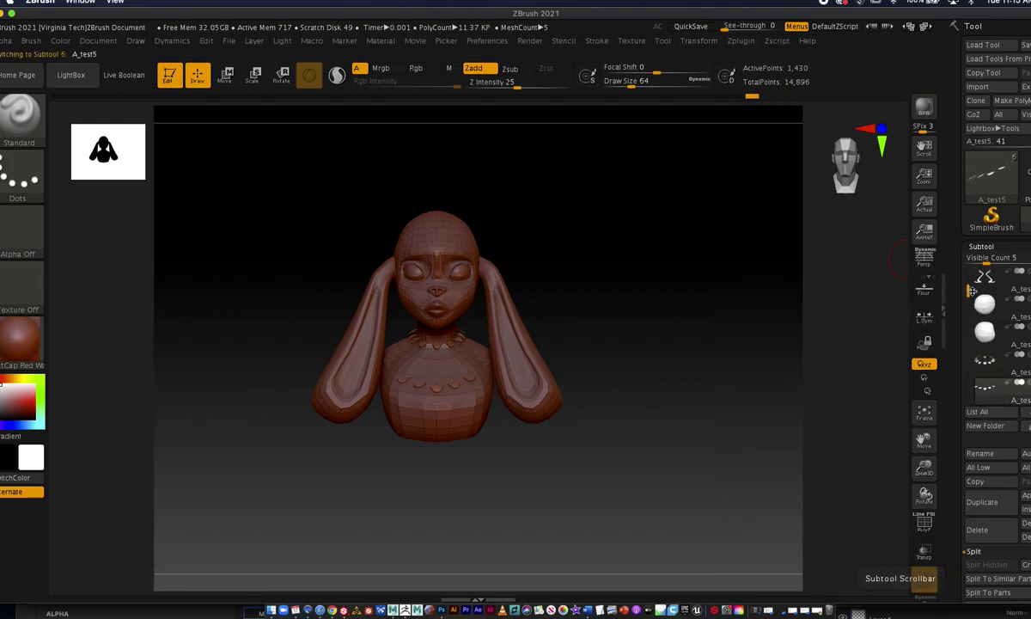
{"action": "scroll", "coordinate": [988, 284], "scroll_direction": "up", "scroll_amount": 1}
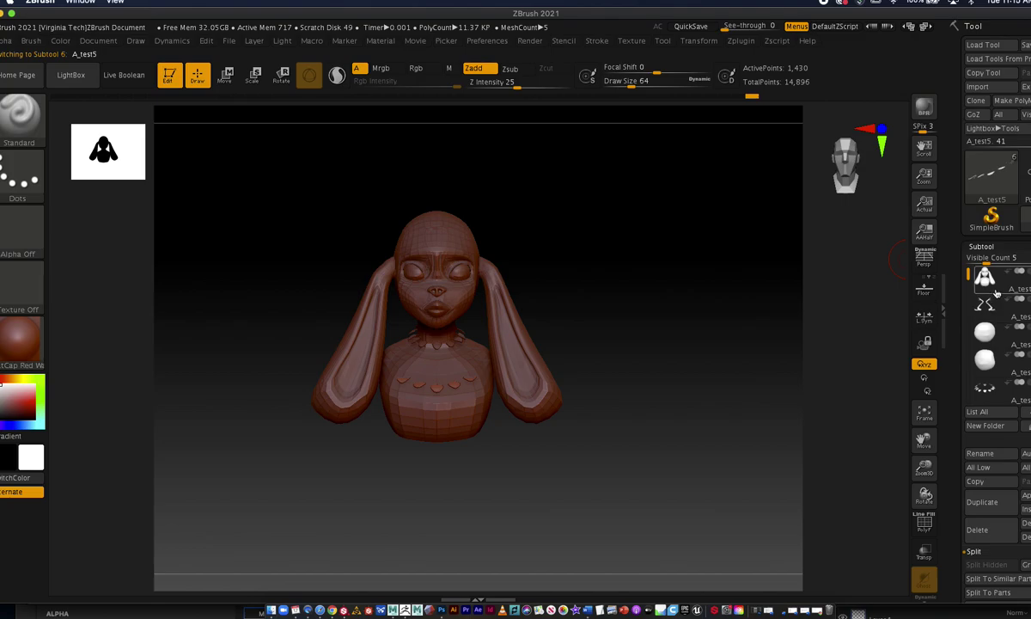
{"action": "left_click", "coordinate": [996, 287]}
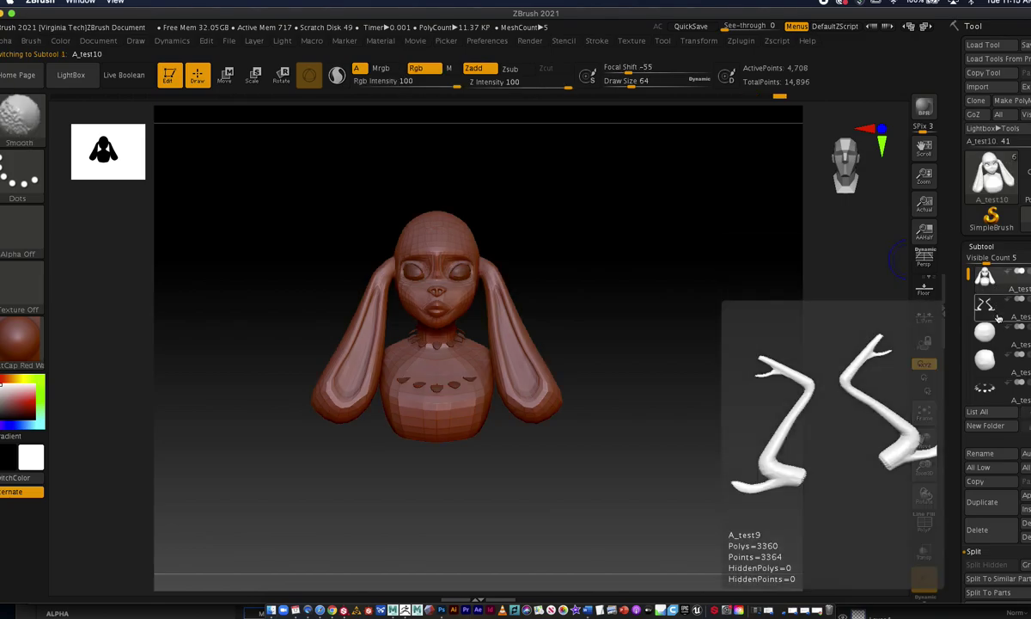
{"action": "left_click", "coordinate": [998, 295]}
{"action": "left_click", "coordinate": [988, 276]}
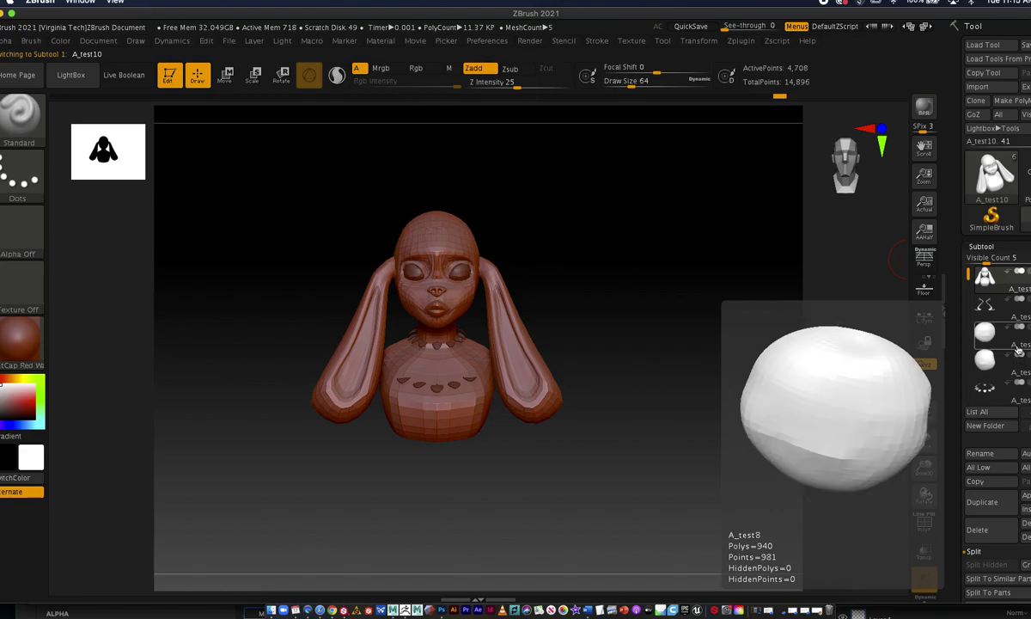
Step: Export the body subtool under a new file name in OBJ format into a new Desktop folder named bunny
{"action": "mouse_move", "coordinate": [1020, 220]}
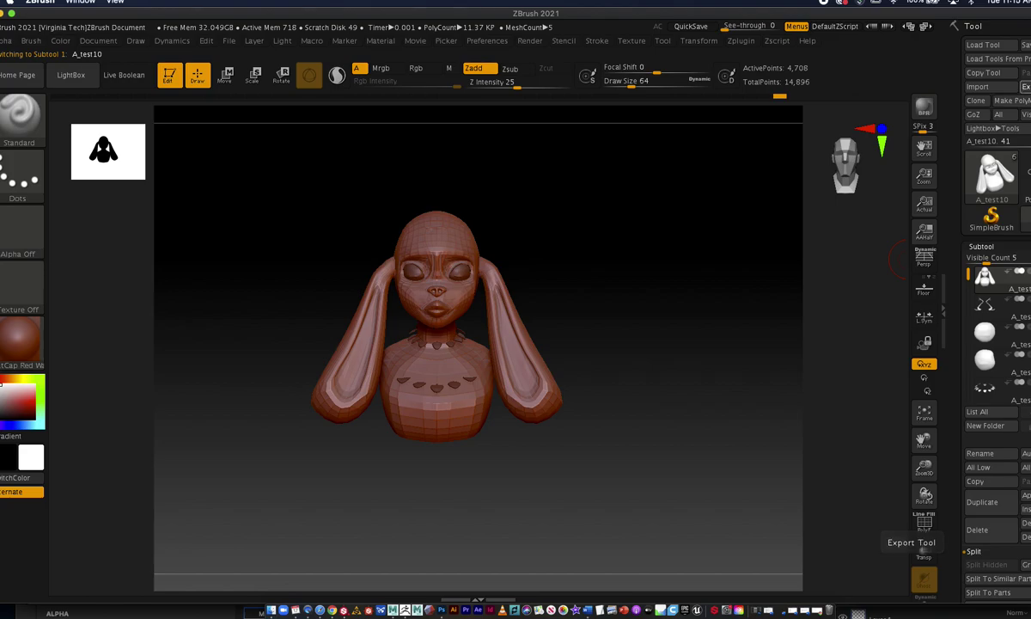
{"action": "left_click", "coordinate": [1025, 87]}
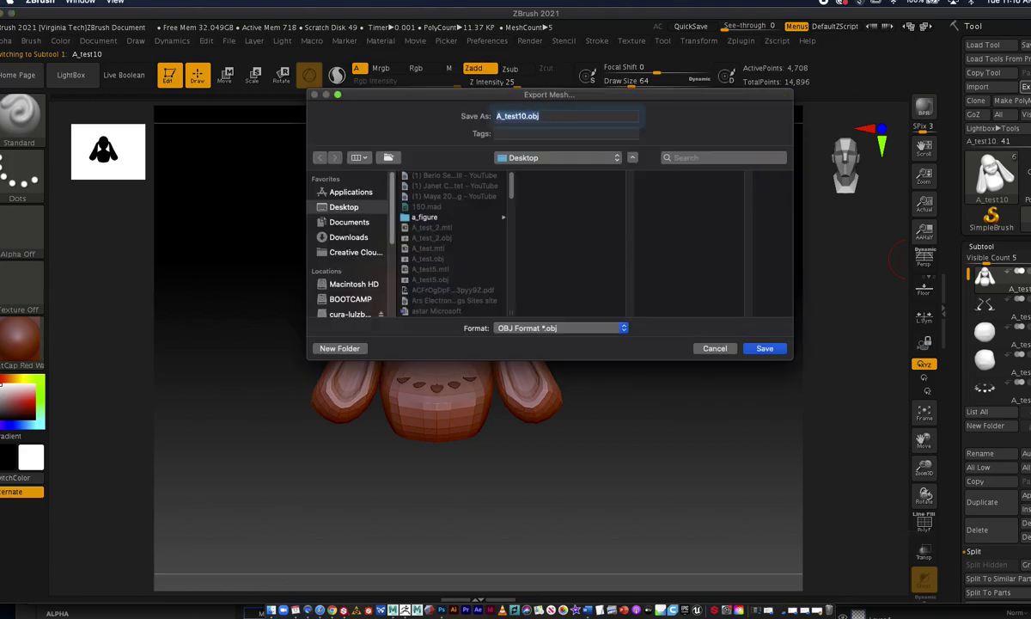
{"action": "left_click", "coordinate": [332, 350]}
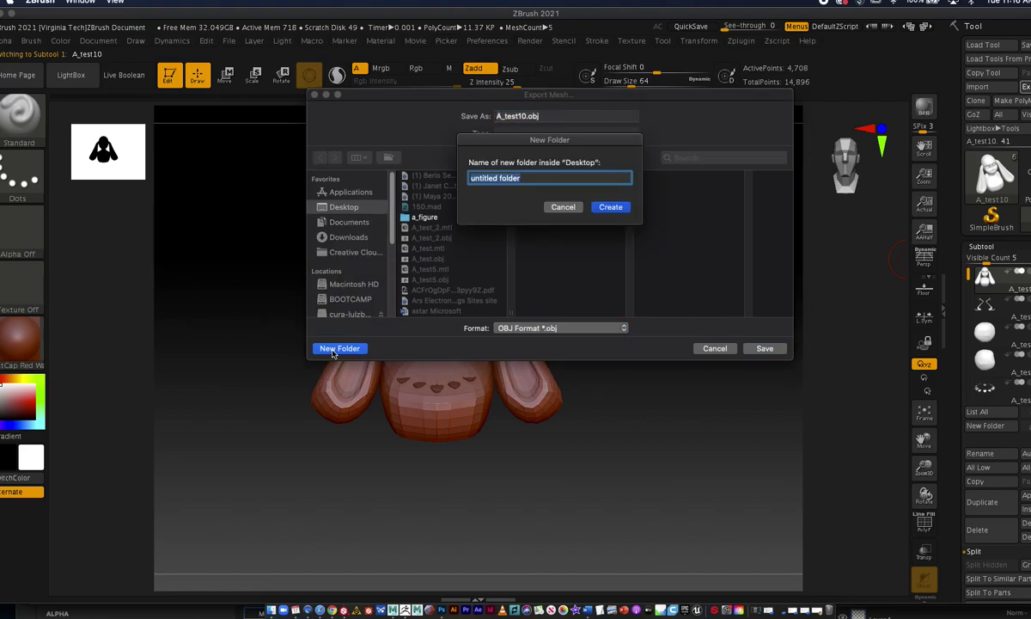
{"action": "type", "text": "bunny"}
{"action": "left_click", "coordinate": [604, 207]}
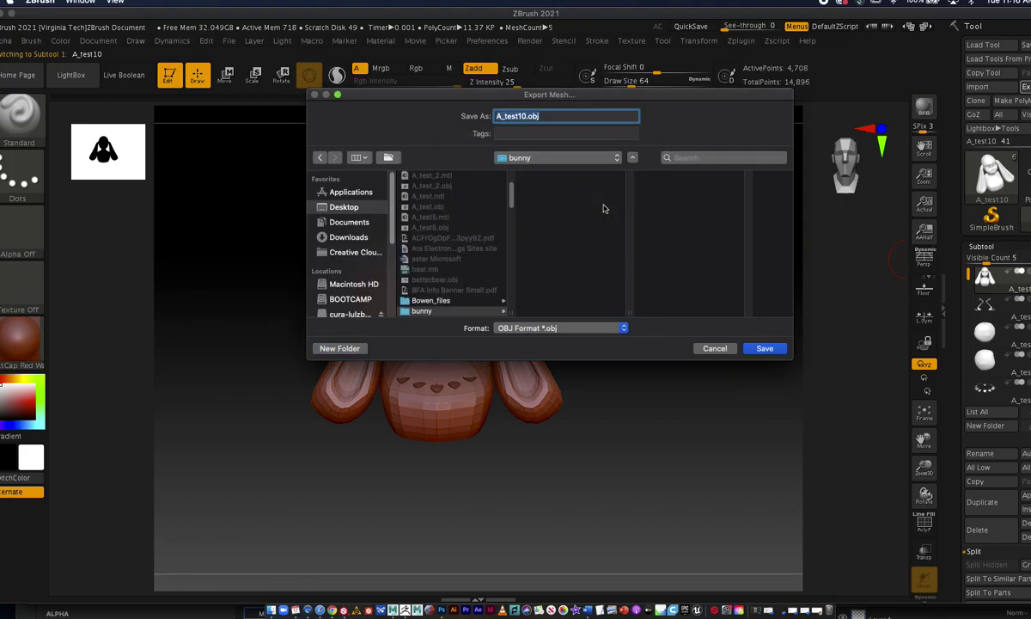
{"action": "left_click", "coordinate": [405, 312]}
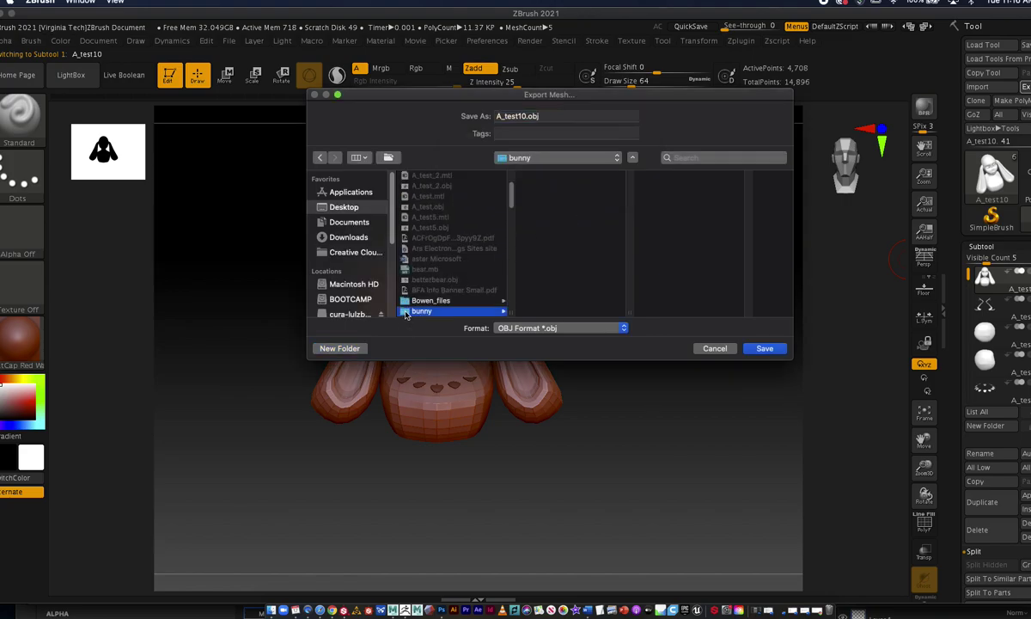
{"action": "left_click", "coordinate": [544, 117]}
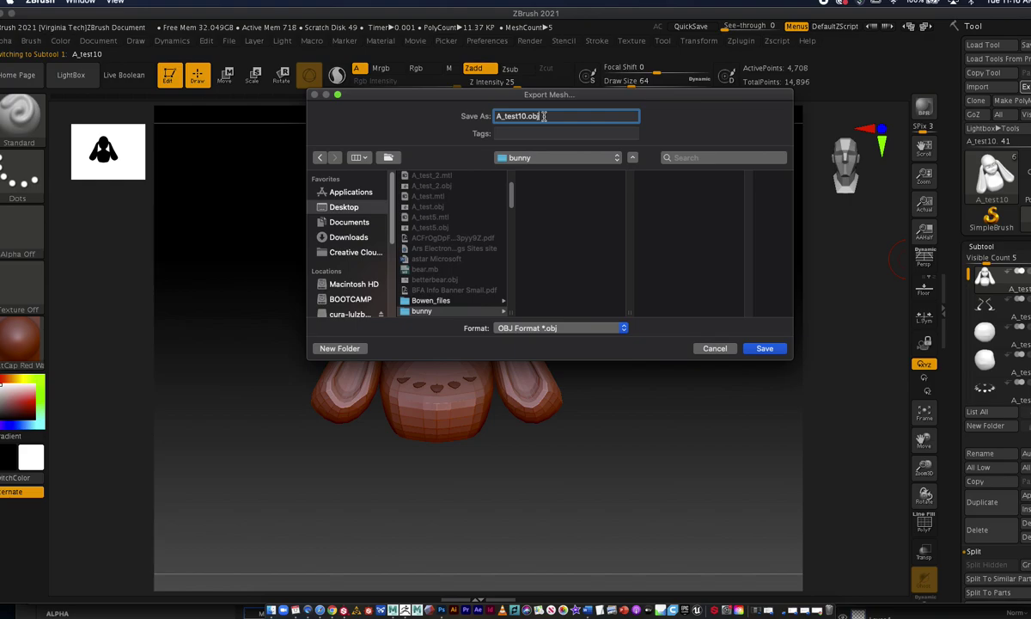
{"action": "key", "text": "super+a"}
{"action": "type", "text": "h"}
{"action": "left_click", "coordinate": [764, 349]}
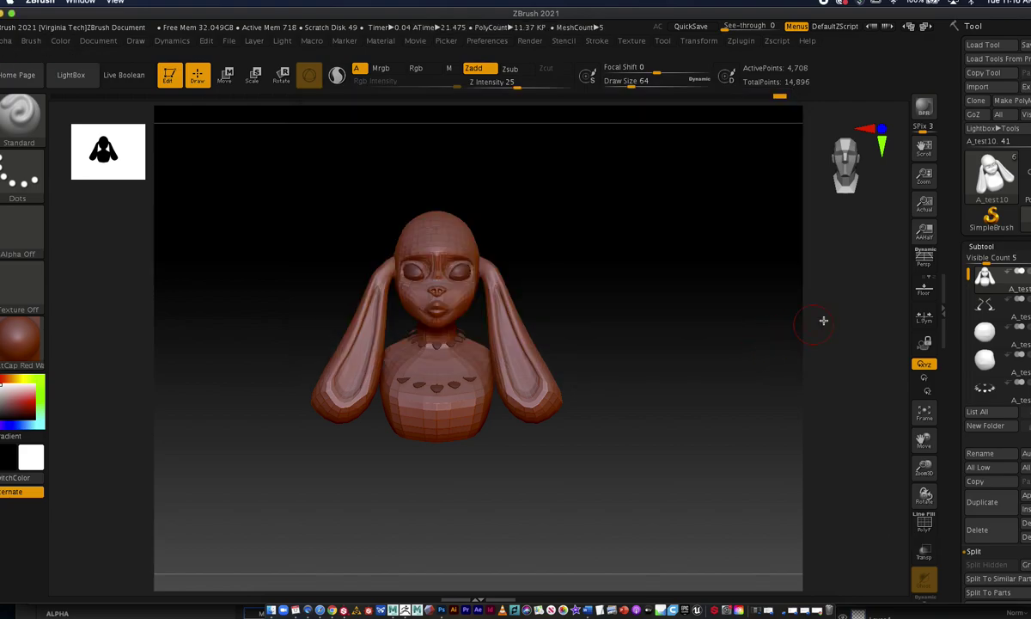
Step: Make the antlers the active subtool and export them as branch in OBJ format to the bunny folder
{"action": "left_click", "coordinate": [1000, 305]}
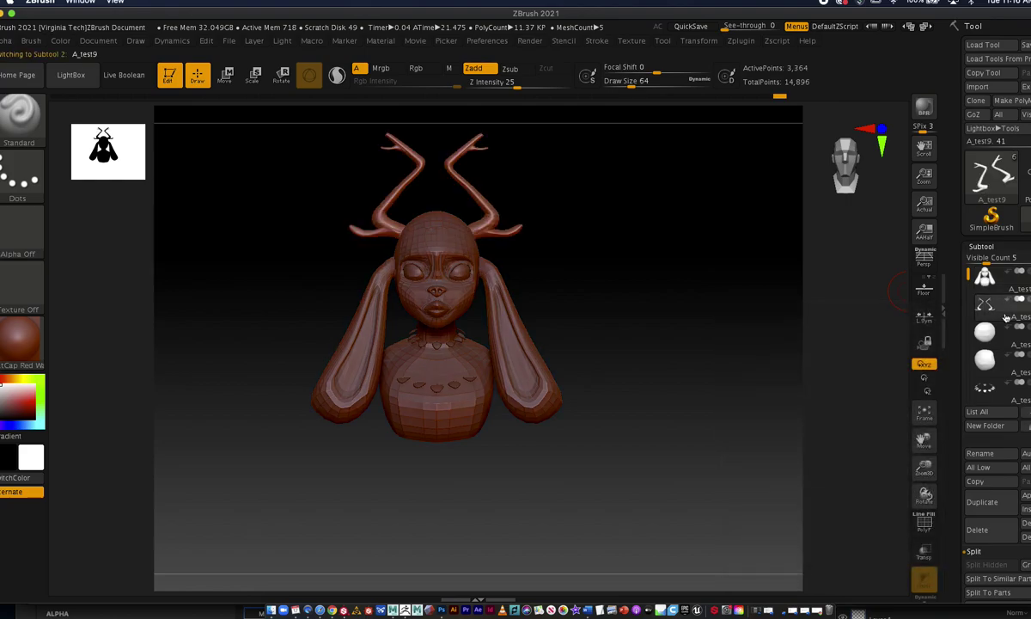
{"action": "left_click", "coordinate": [923, 533]}
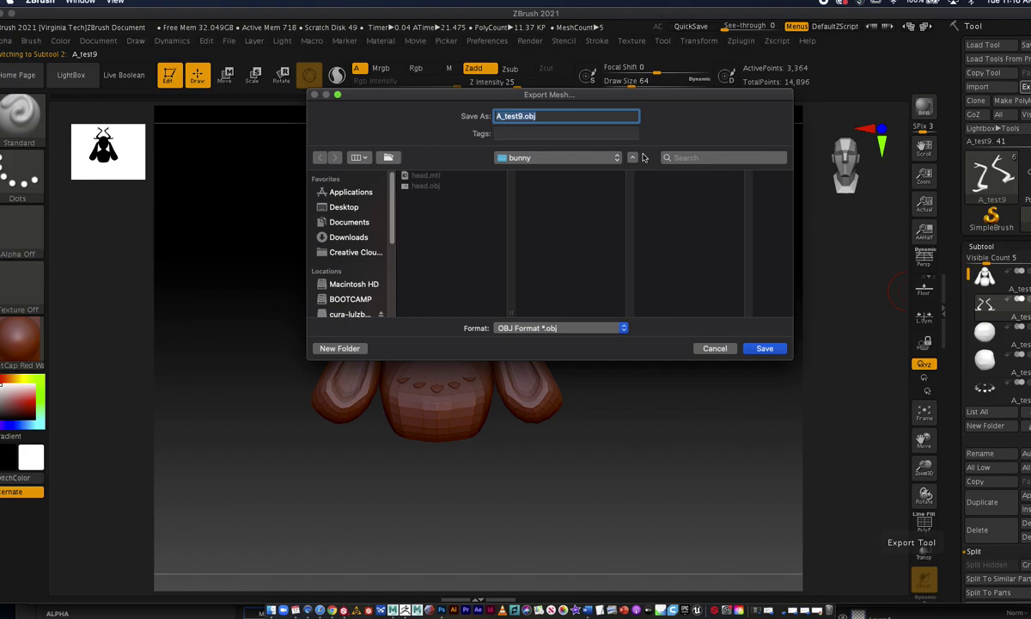
{"action": "type", "text": "branch"}
{"action": "left_click", "coordinate": [766, 348]}
Step: Make the first eyeball in the subtool list active and export it as r_eye in OBJ format to the bunny folder
{"action": "left_click", "coordinate": [995, 343]}
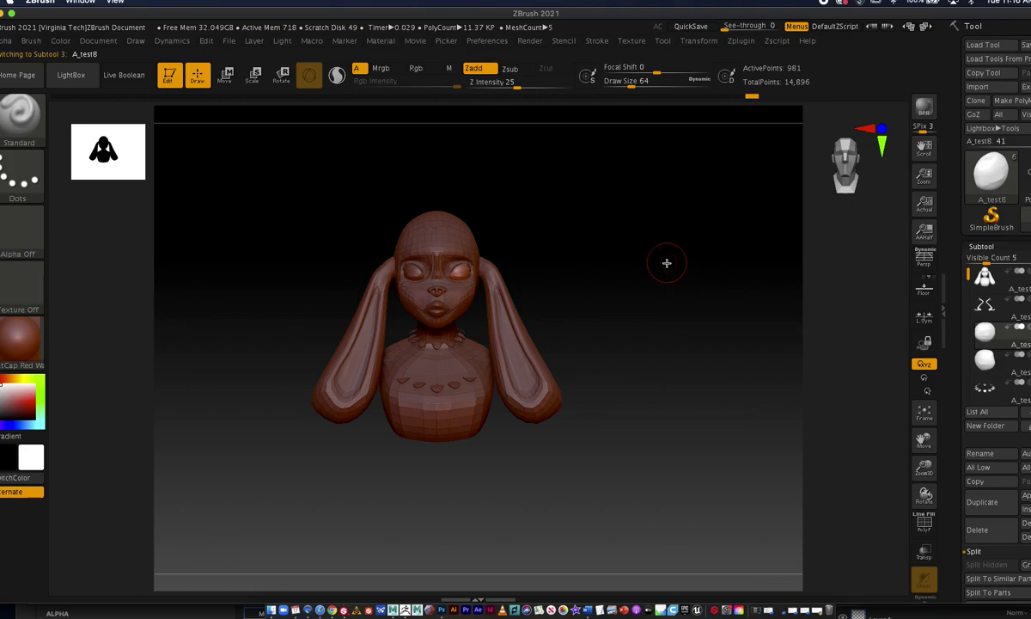
{"action": "left_click", "coordinate": [1021, 87]}
{"action": "type", "text": "r_eye"}
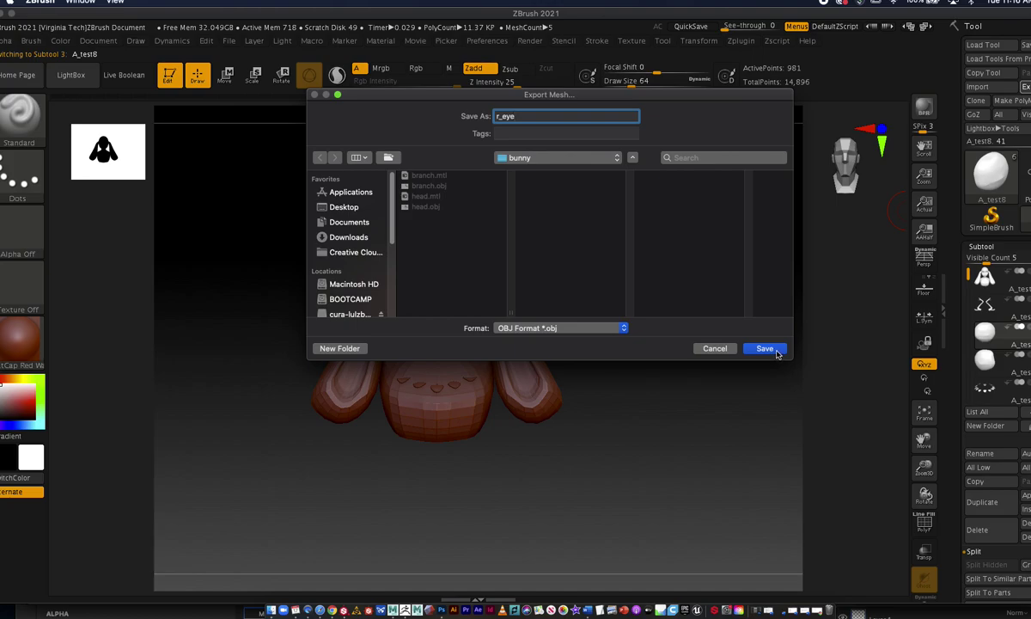
{"action": "left_click", "coordinate": [773, 349]}
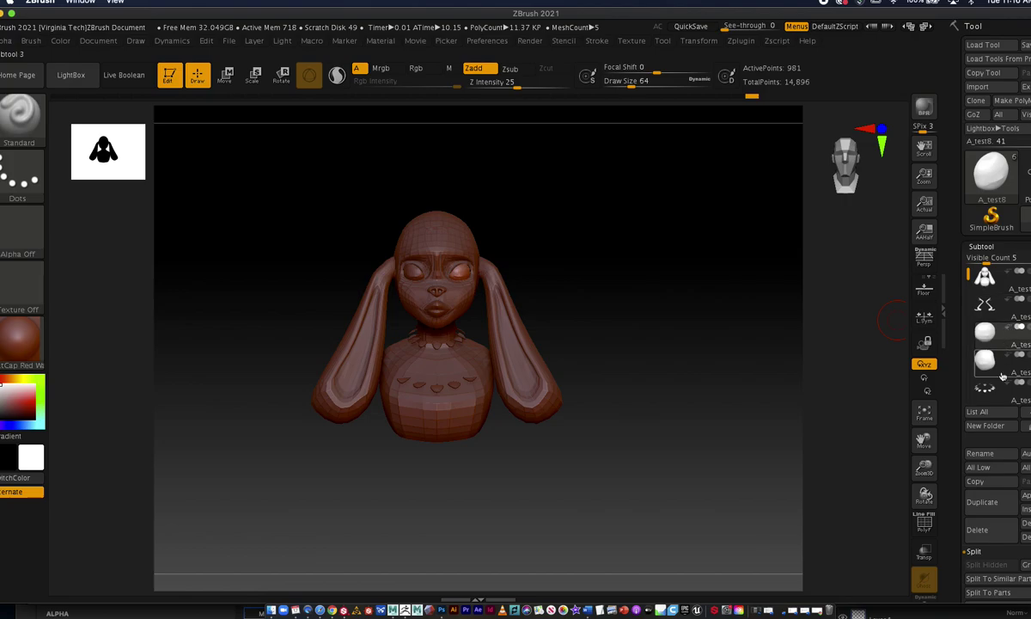
Step: Make the second eyeball subtool active and export it as l_eye in OBJ format to the bunny folder
{"action": "left_click", "coordinate": [1002, 376]}
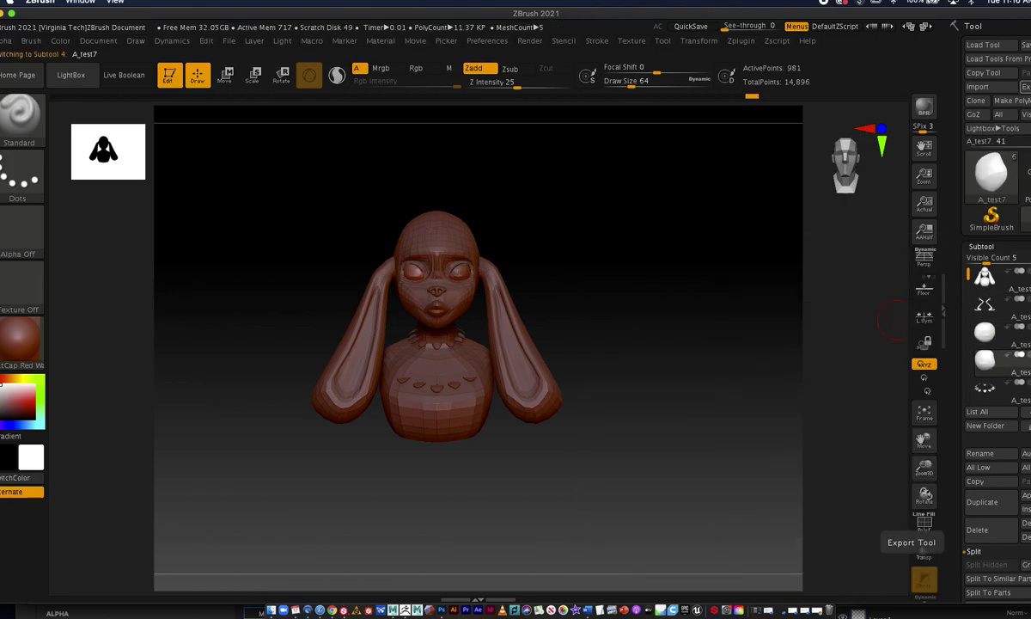
{"action": "left_click", "coordinate": [1024, 86]}
{"action": "type", "text": "r_ey"}
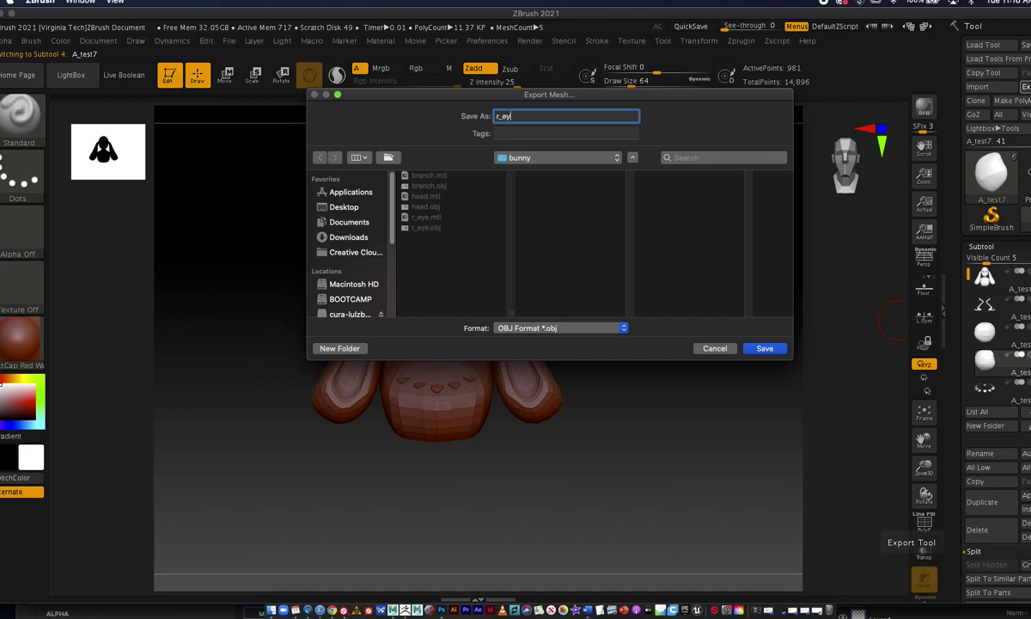
{"action": "type", "text": "e"}
{"action": "left_click", "coordinate": [763, 348]}
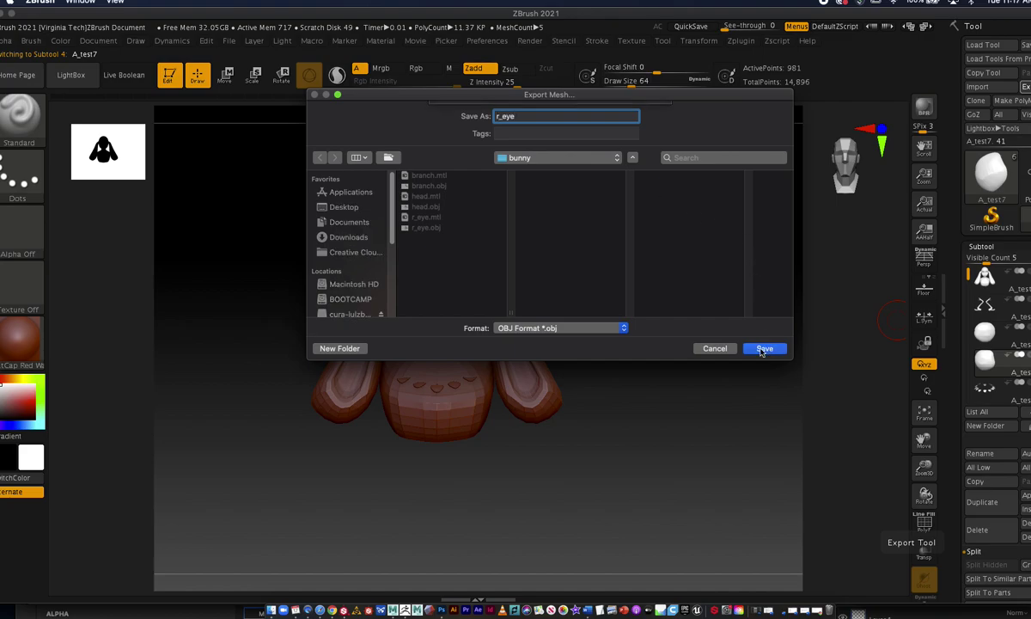
{"action": "left_click", "coordinate": [564, 167]}
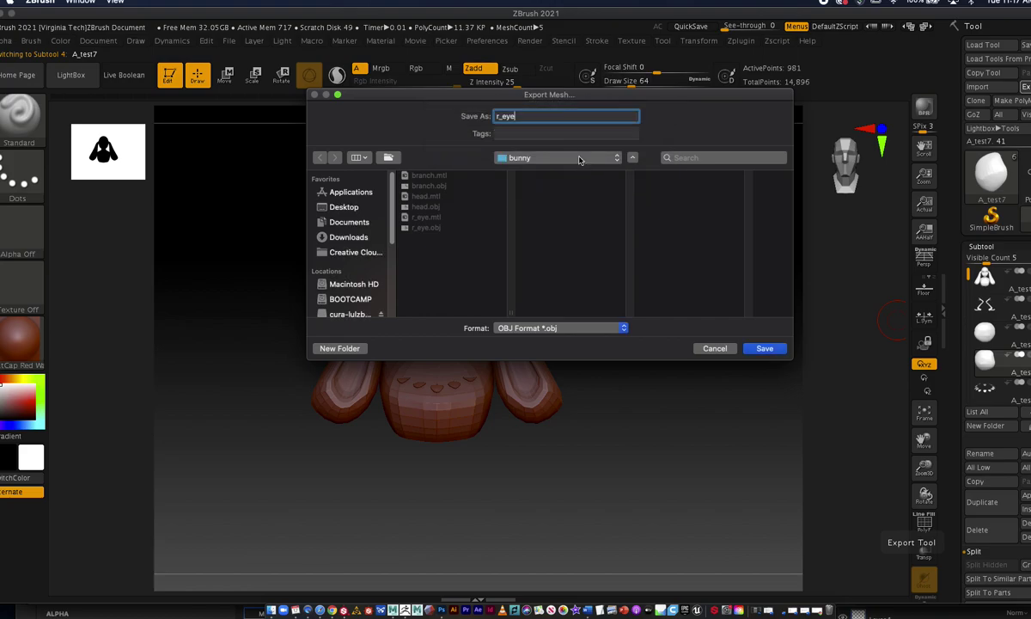
{"action": "left_click", "coordinate": [500, 118]}
{"action": "left_click", "coordinate": [498, 116]}
{"action": "type", "text": "l"}
{"action": "key", "text": "Delete"}
{"action": "left_click", "coordinate": [765, 349]}
Step: Make the neck ornament the active subtool and export it as neck_1 in OBJ format to the bunny folder
{"action": "key", "text": "Down"}
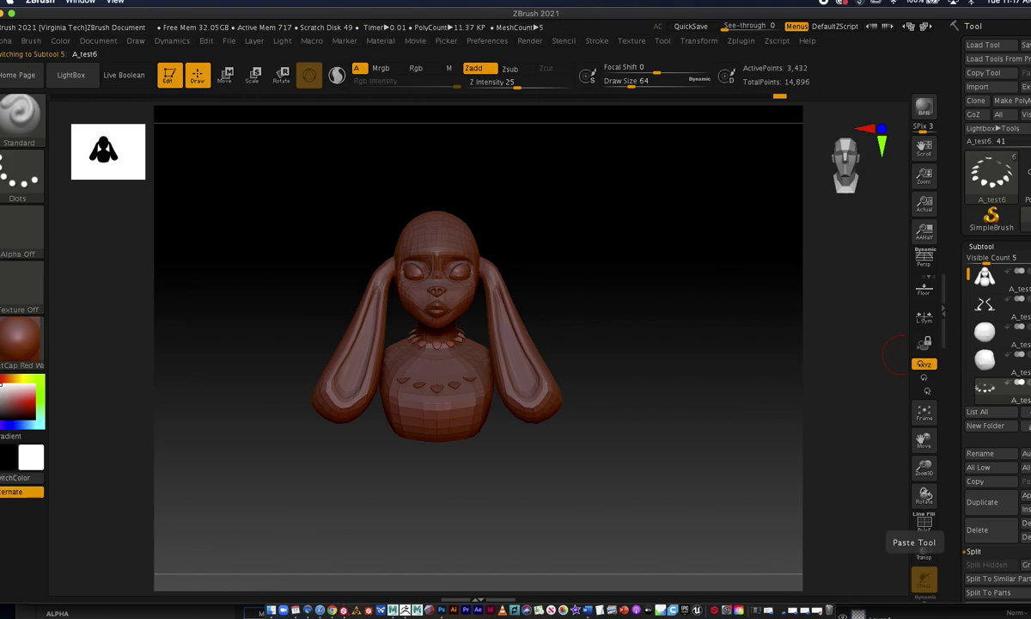
{"action": "left_click", "coordinate": [1024, 87]}
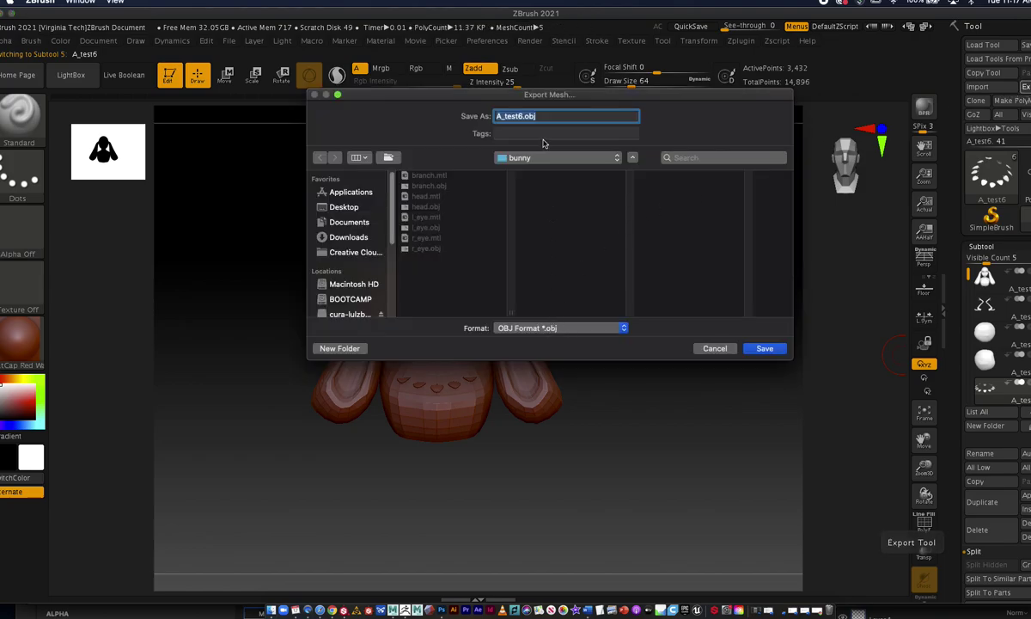
{"action": "type", "text": "neck_1"}
{"action": "left_click", "coordinate": [765, 348]}
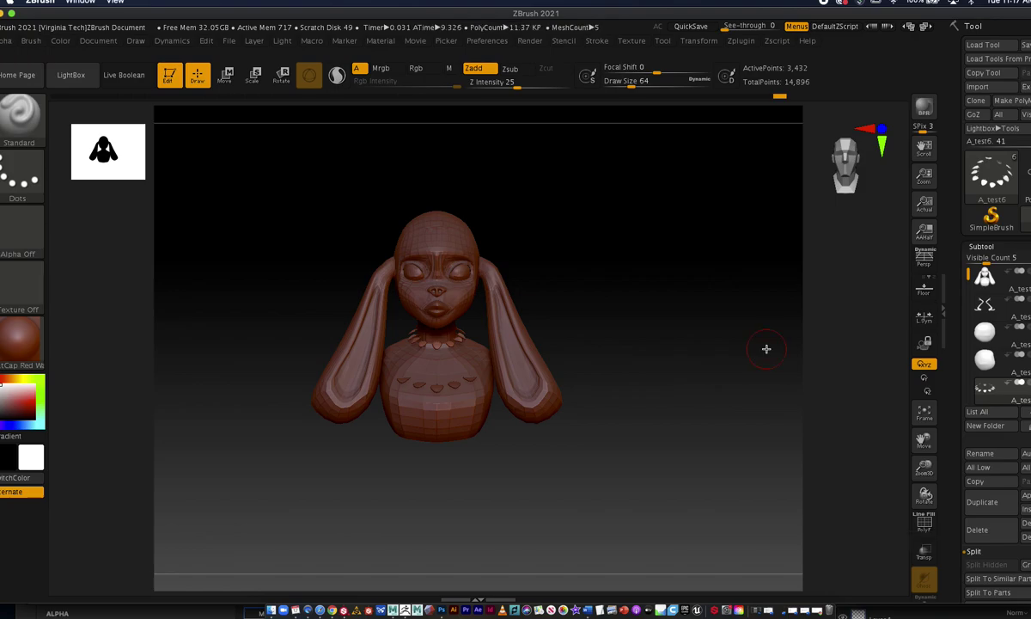
Step: Make the chest ornament the active subtool and export it as neck_2 in OBJ format to the bunny folder
{"action": "mouse_move", "coordinate": [1016, 383]}
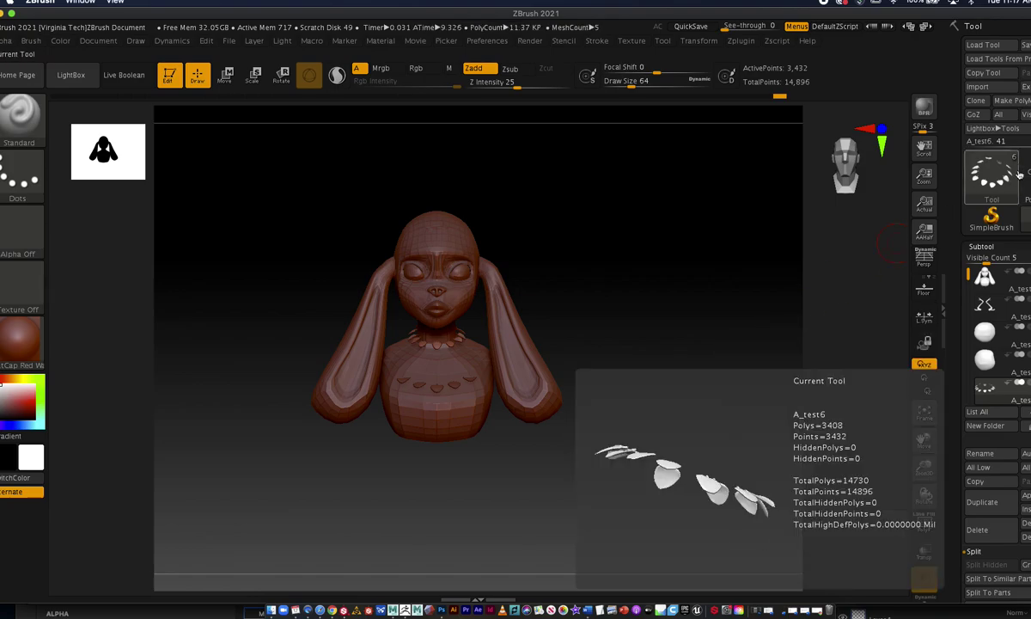
{"action": "left_click_drag", "start_coordinate": [972, 378], "coordinate": [972, 403]}
{"action": "left_click", "coordinate": [989, 385]}
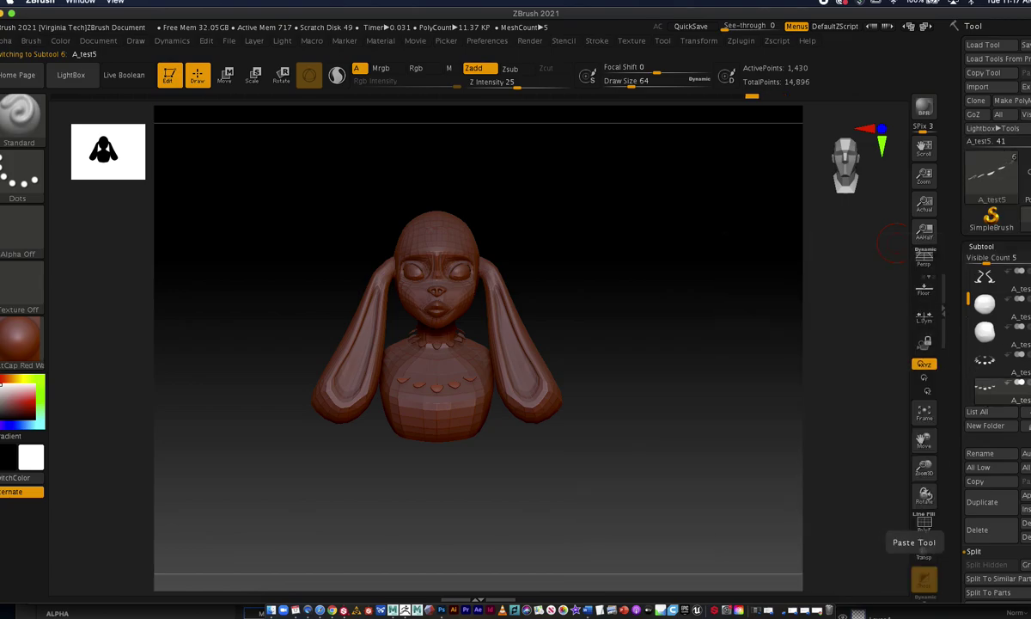
{"action": "left_click", "coordinate": [1024, 86]}
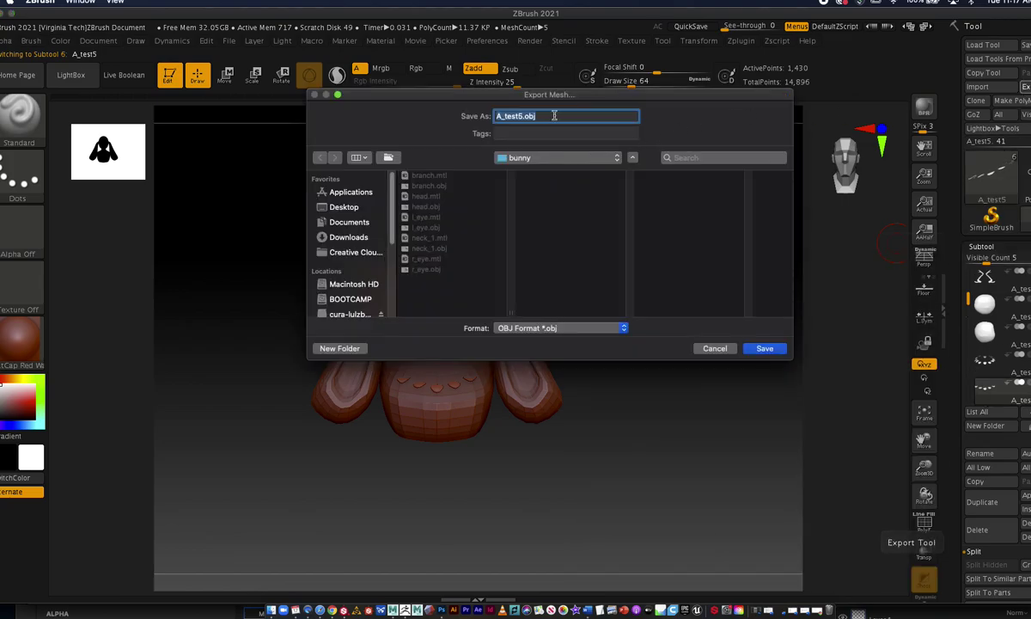
{"action": "type", "text": "n"}
{"action": "left_click", "coordinate": [764, 348]}
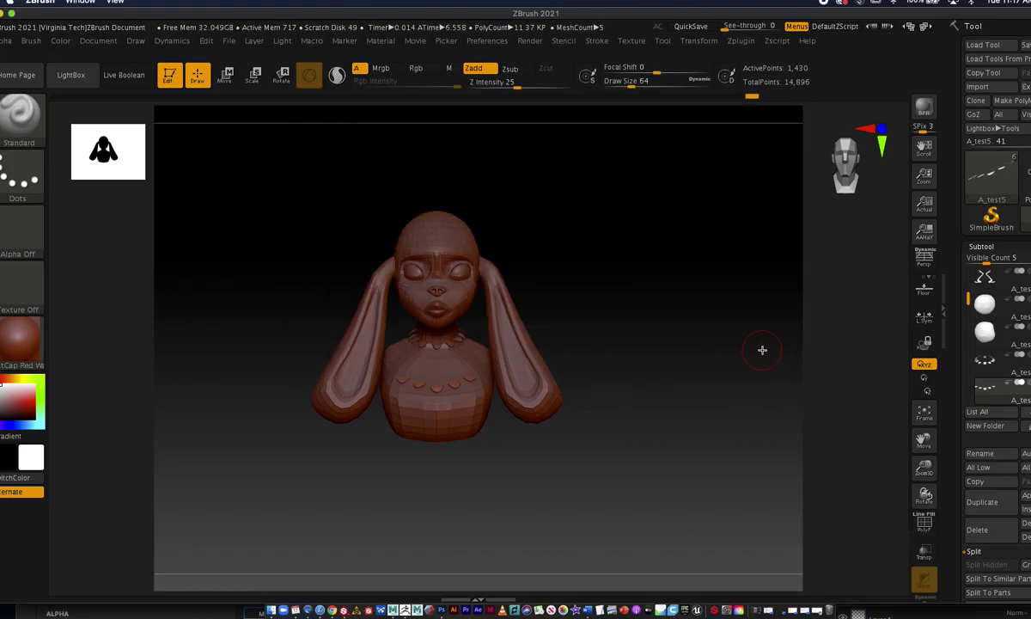
Step: Switch to Maya and start a new scene without saving the changes to the open one
{"action": "key", "text": "super+Tab"}
{"action": "key", "text": "super+Tab"}
{"action": "key", "text": "super+Tab"}
{"action": "key", "text": "super+Tab"}
{"action": "key", "text": "super+Tab"}
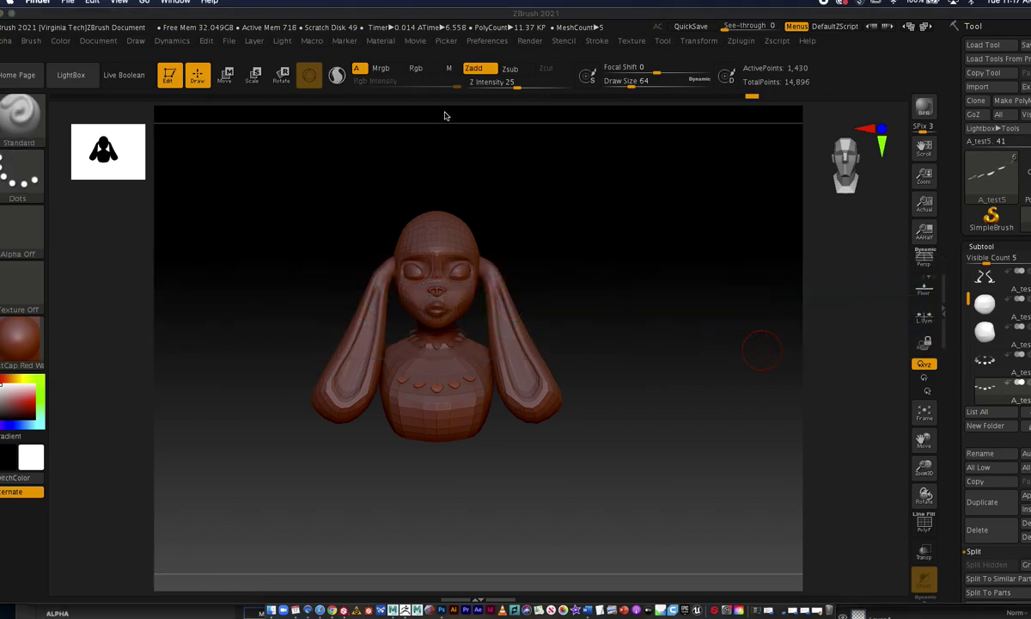
{"action": "key", "text": "super+Tab"}
{"action": "key", "text": "super+Tab"}
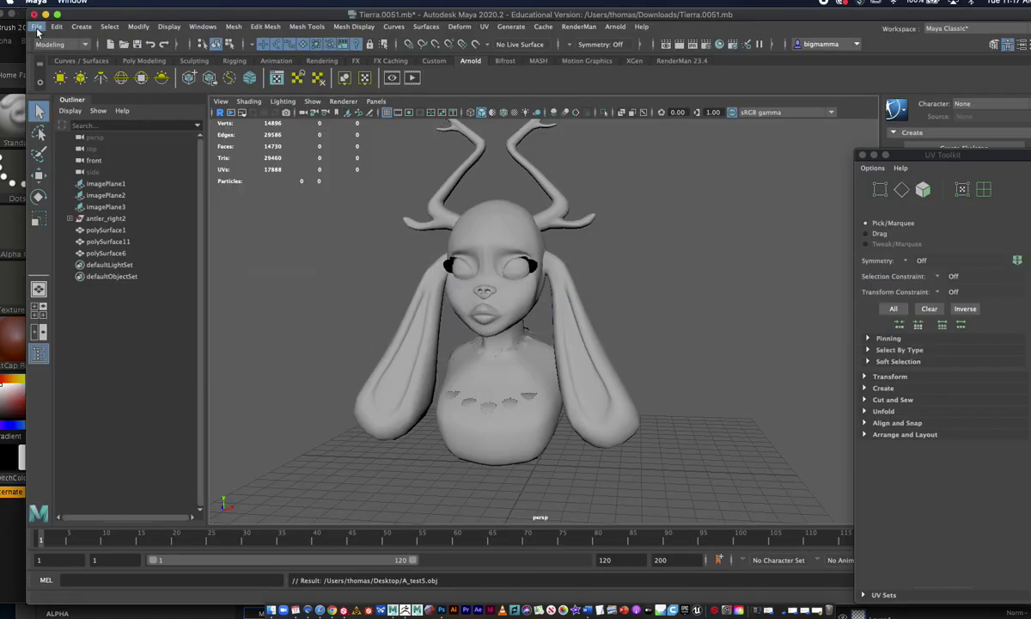
{"action": "left_click", "coordinate": [37, 27]}
{"action": "left_click", "coordinate": [65, 47]}
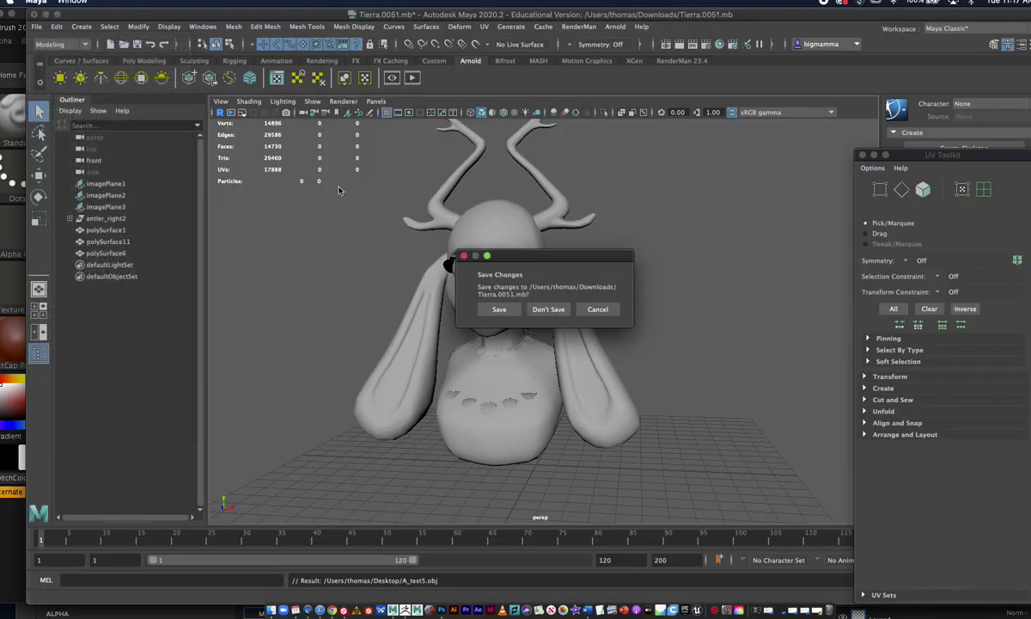
{"action": "left_click", "coordinate": [547, 308]}
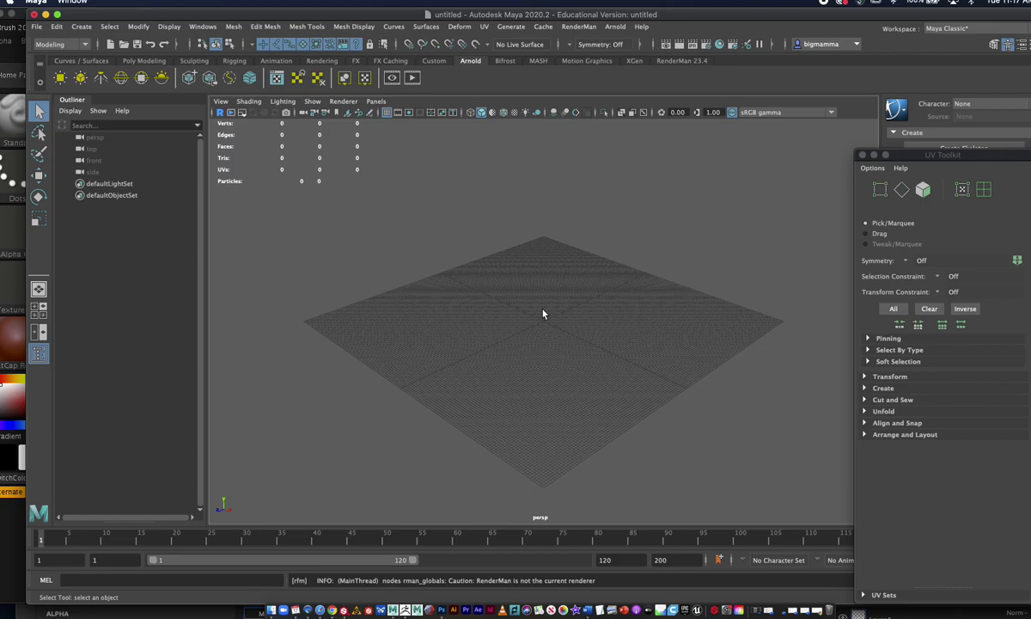
Step: Start a file import and browse to the bunny folder on the Desktop
{"action": "left_click", "coordinate": [37, 27]}
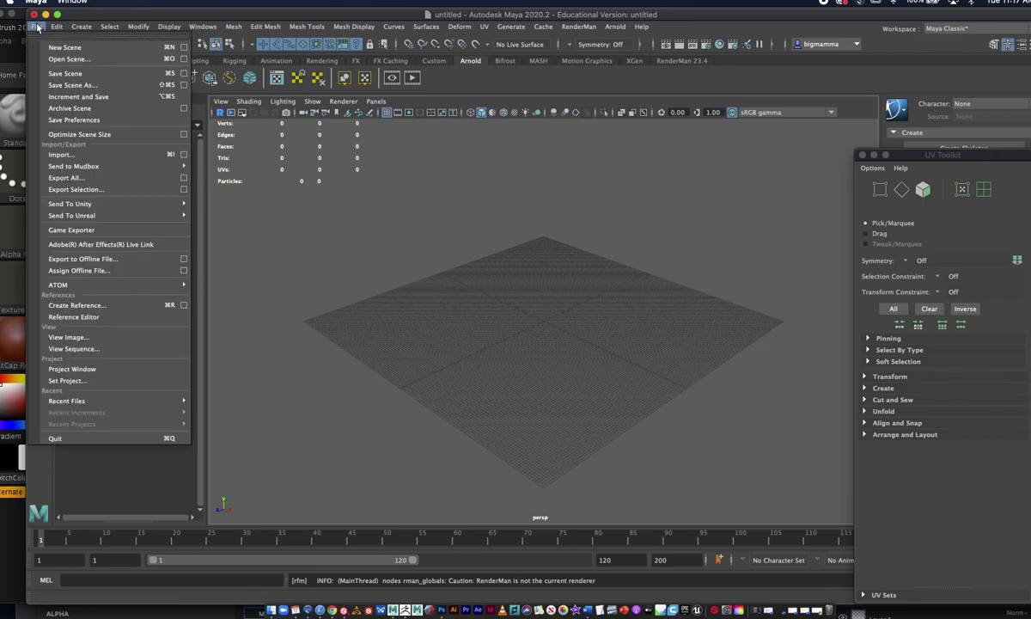
{"action": "left_click", "coordinate": [102, 159]}
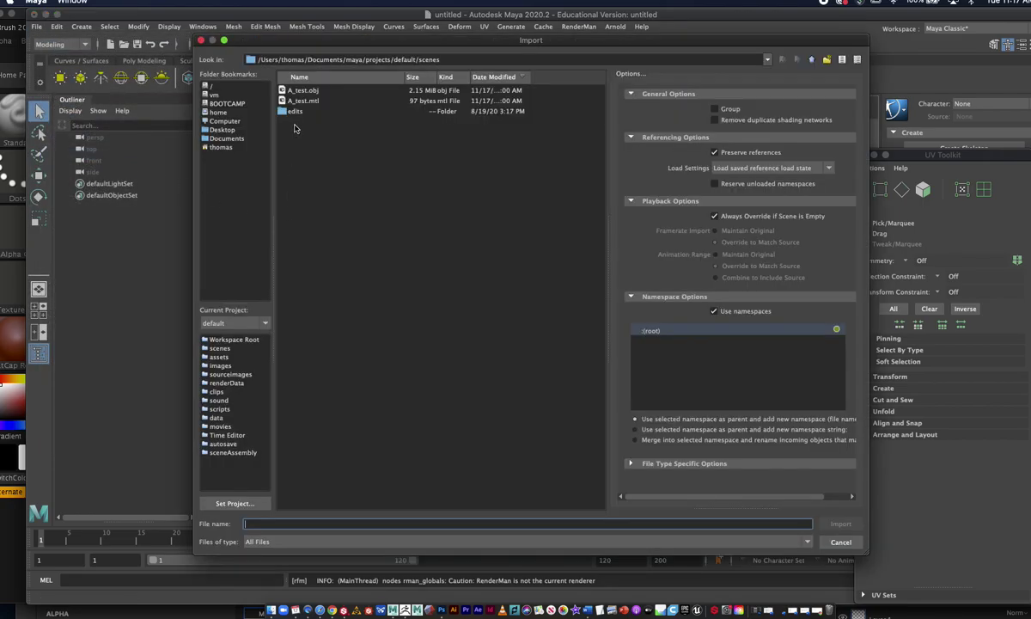
{"action": "left_click", "coordinate": [221, 128]}
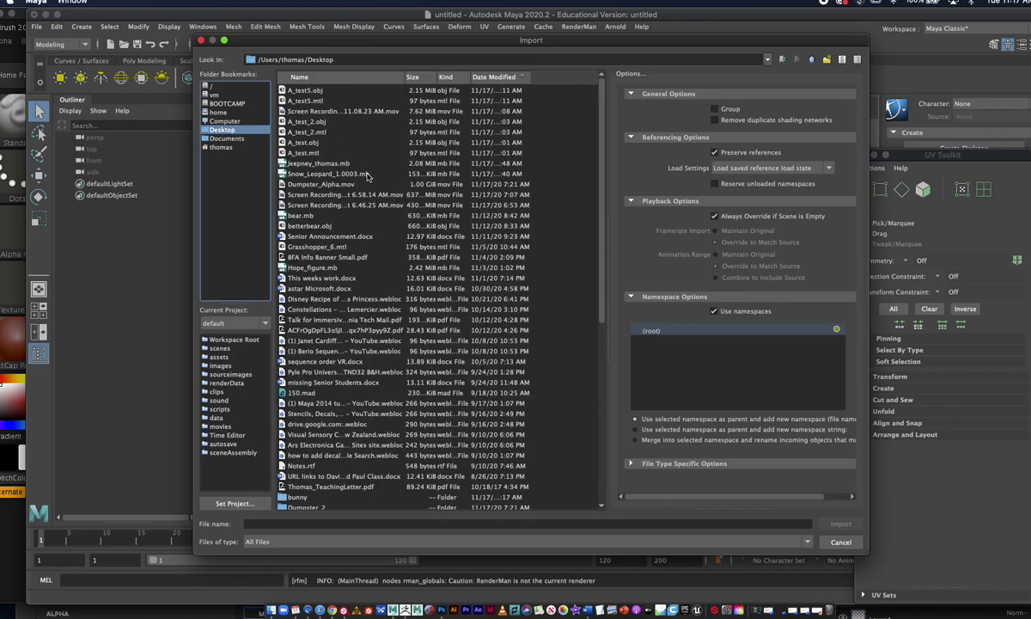
{"action": "double_click", "coordinate": [297, 497]}
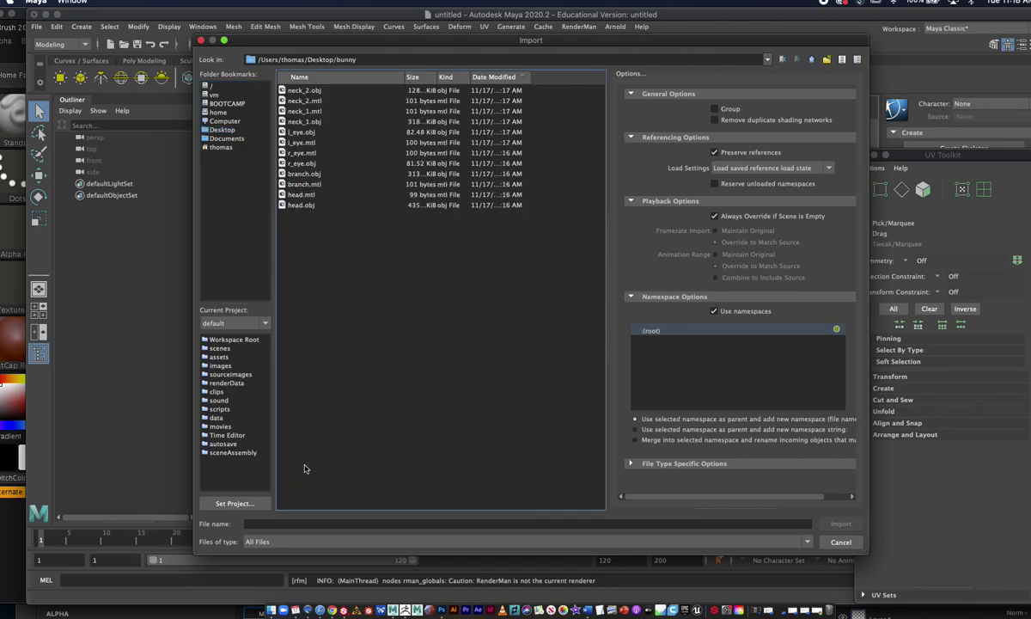
Step: Go through the exported neck, eye, branch and head files in the bunny folder
{"action": "left_click", "coordinate": [323, 93]}
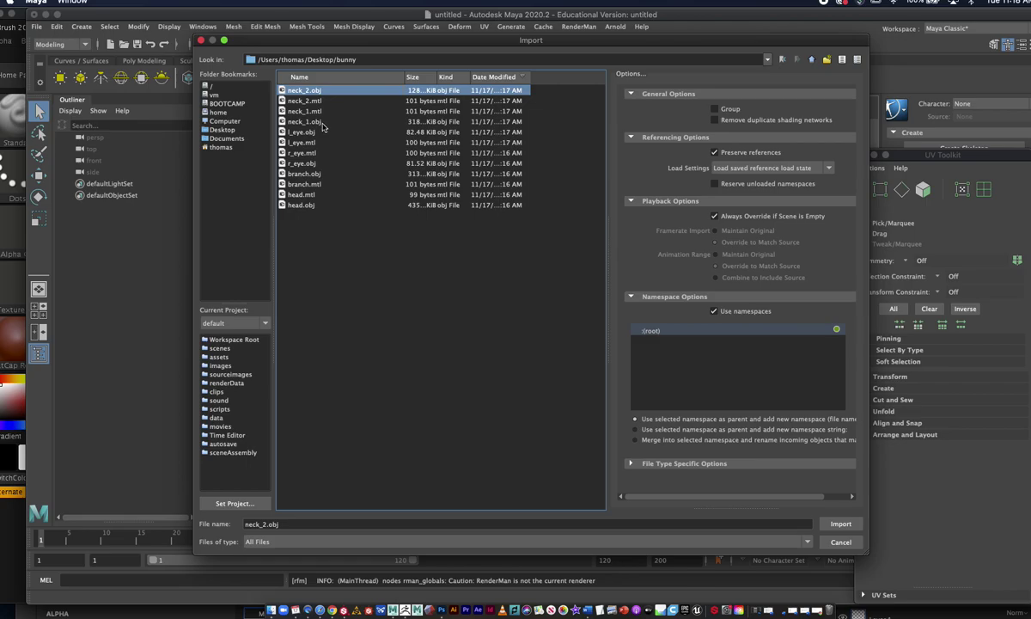
{"action": "left_click", "coordinate": [322, 122]}
{"action": "left_click", "coordinate": [301, 131]}
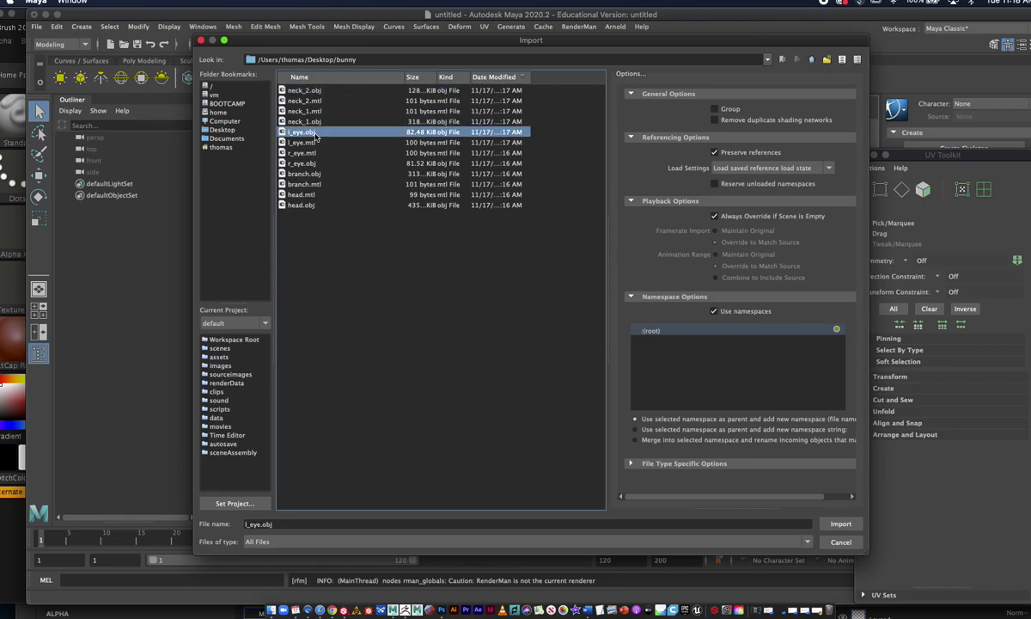
{"action": "left_click", "coordinate": [301, 162]}
{"action": "left_click", "coordinate": [305, 172]}
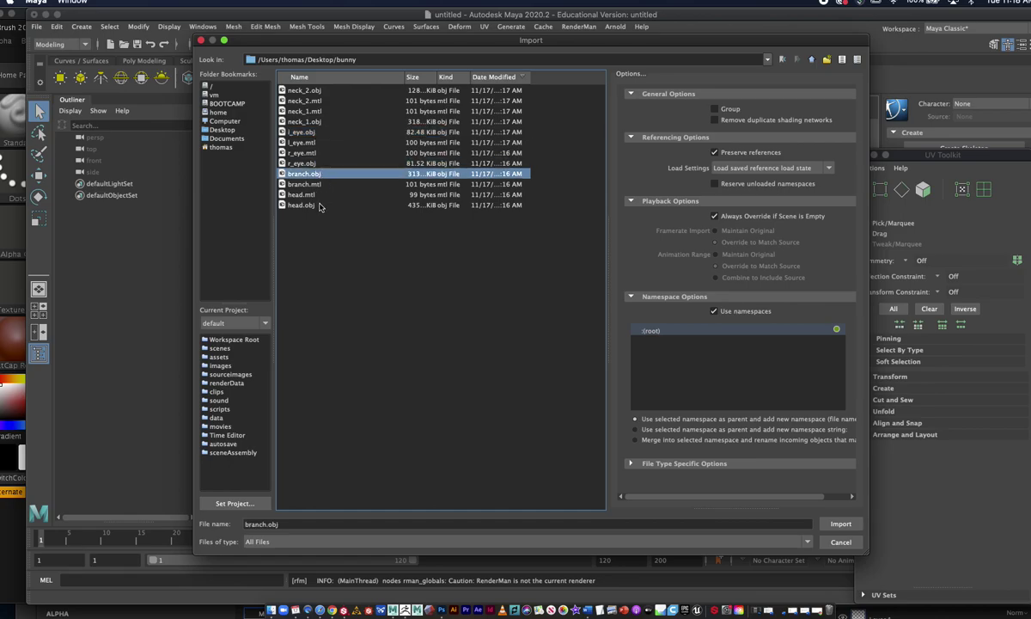
{"action": "left_click", "coordinate": [317, 207]}
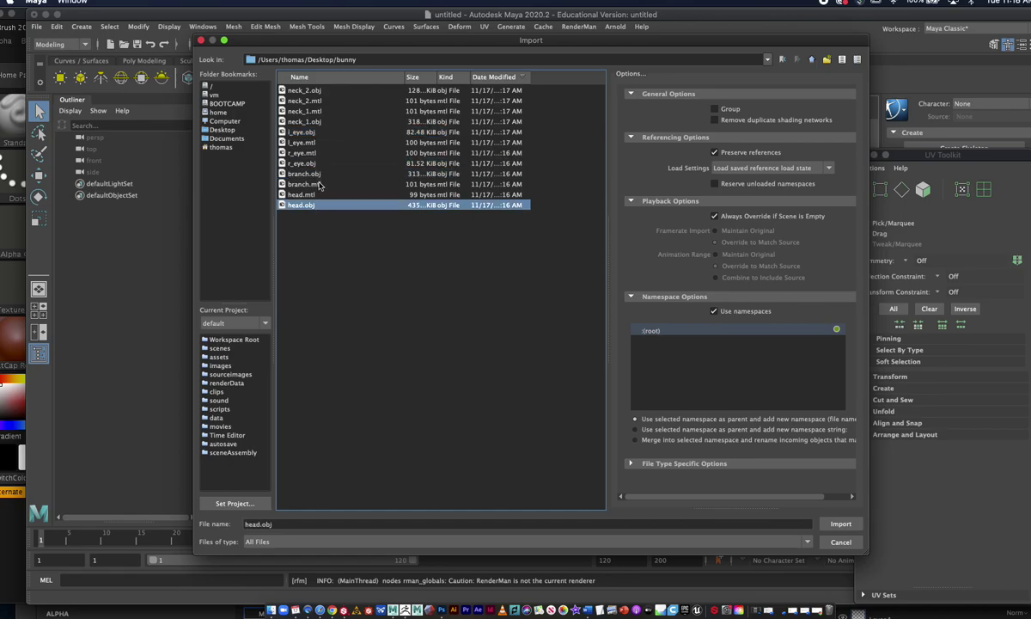
{"action": "left_click", "coordinate": [318, 185]}
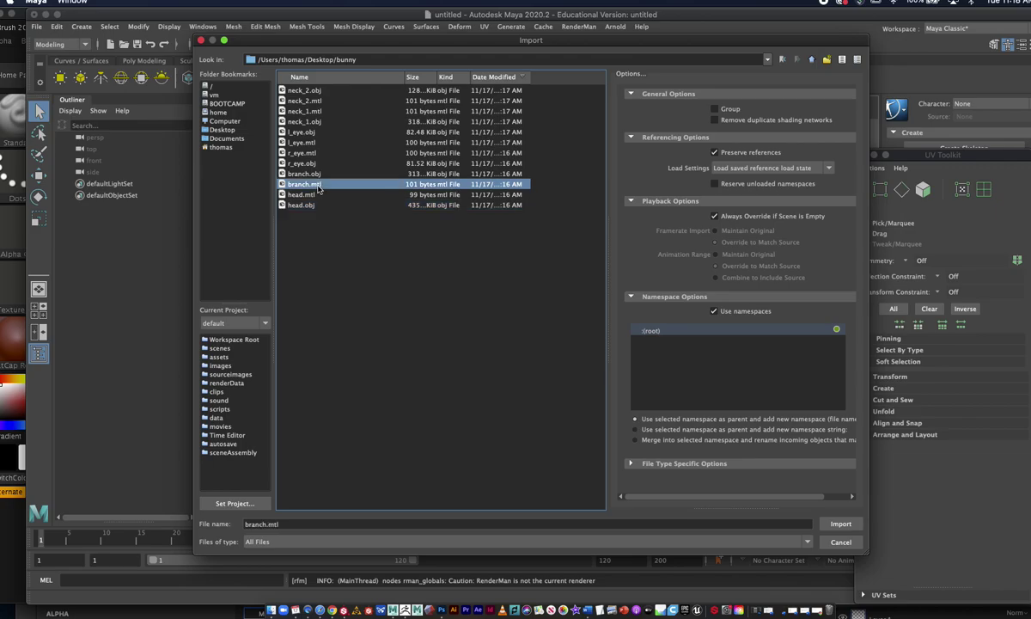
{"action": "left_click", "coordinate": [316, 174]}
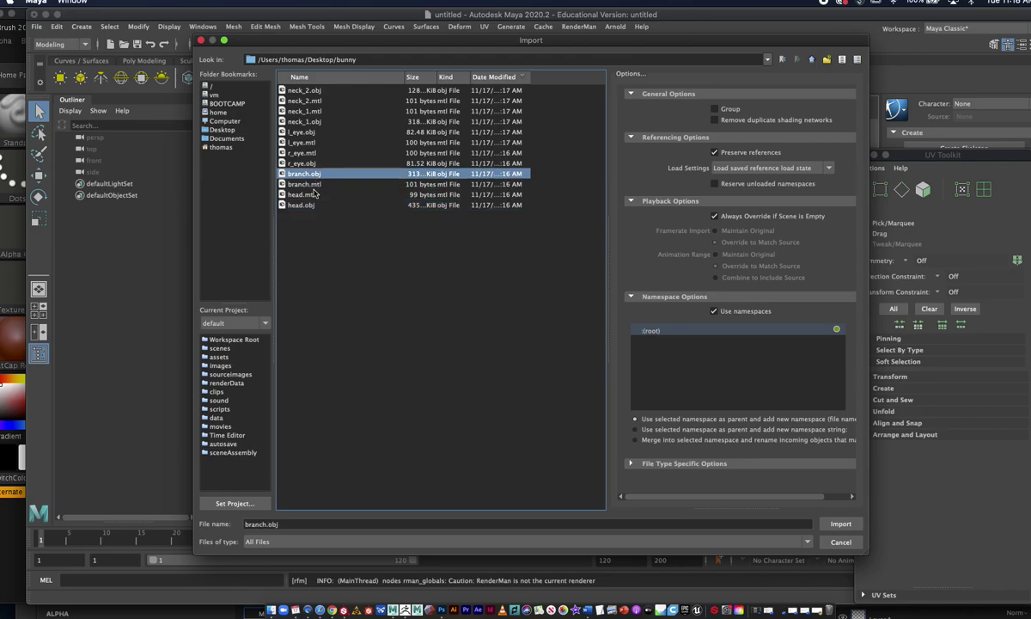
{"action": "left_click", "coordinate": [313, 208]}
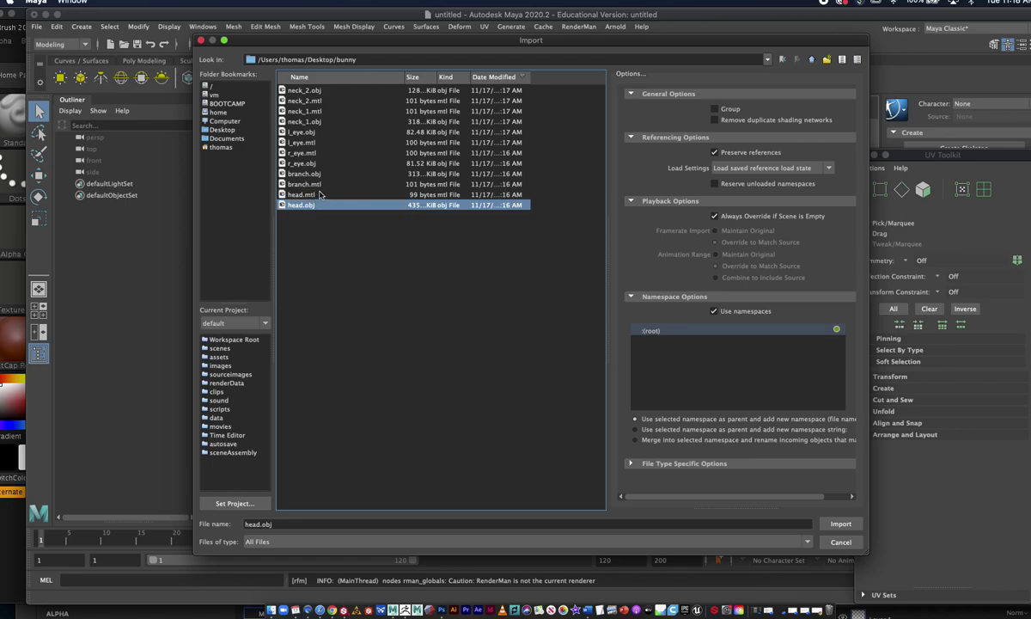
{"action": "left_click", "coordinate": [309, 174]}
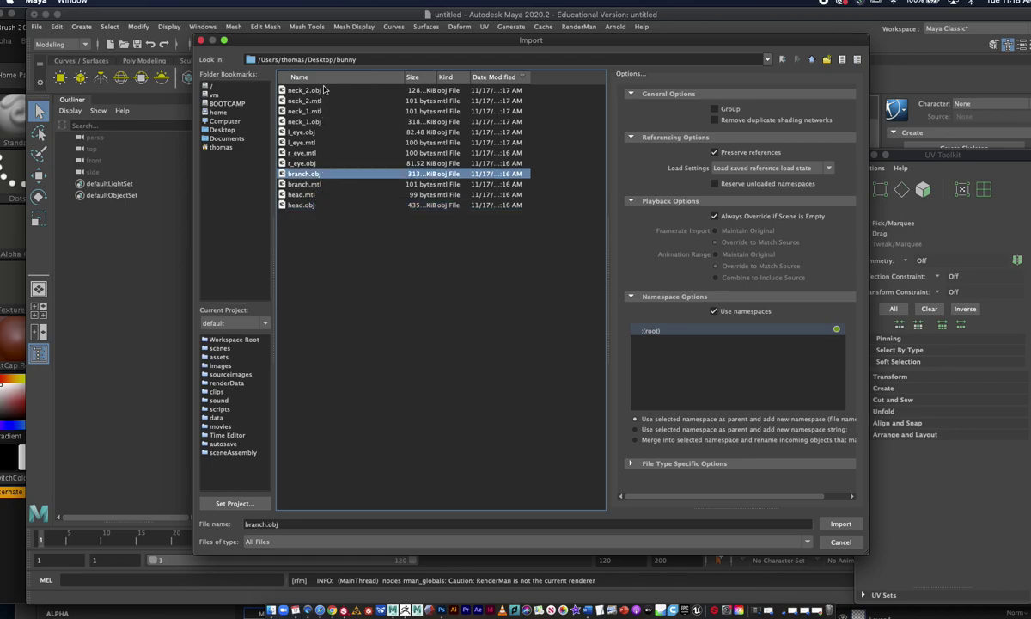
Step: Import head.obj into the empty scene and frame the bust from the front
{"action": "left_click", "coordinate": [303, 206]}
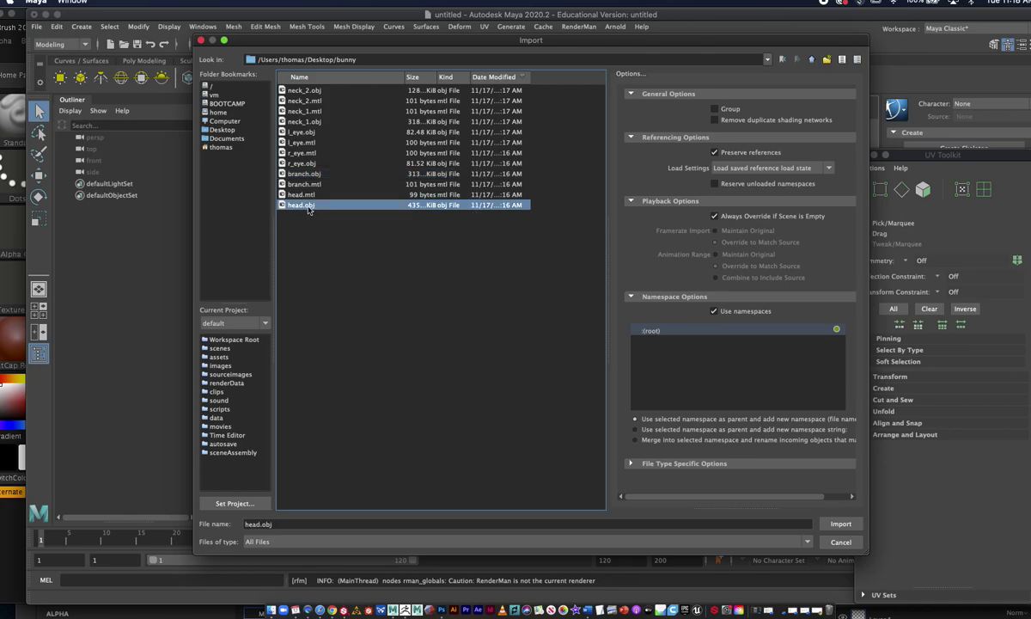
{"action": "left_click", "coordinate": [840, 523]}
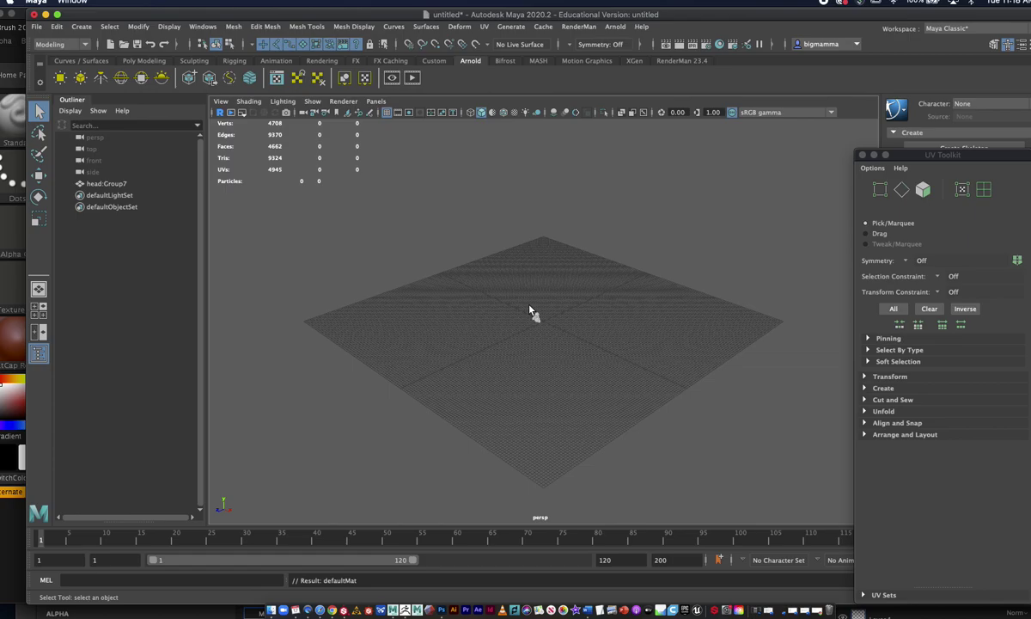
{"action": "key", "text": "f"}
{"action": "left_click", "coordinate": [532, 264]}
{"action": "left_click_drag", "start_coordinate": [481, 251], "coordinate": [542, 237], "text": "alt"}
{"action": "left_click", "coordinate": [586, 215]}
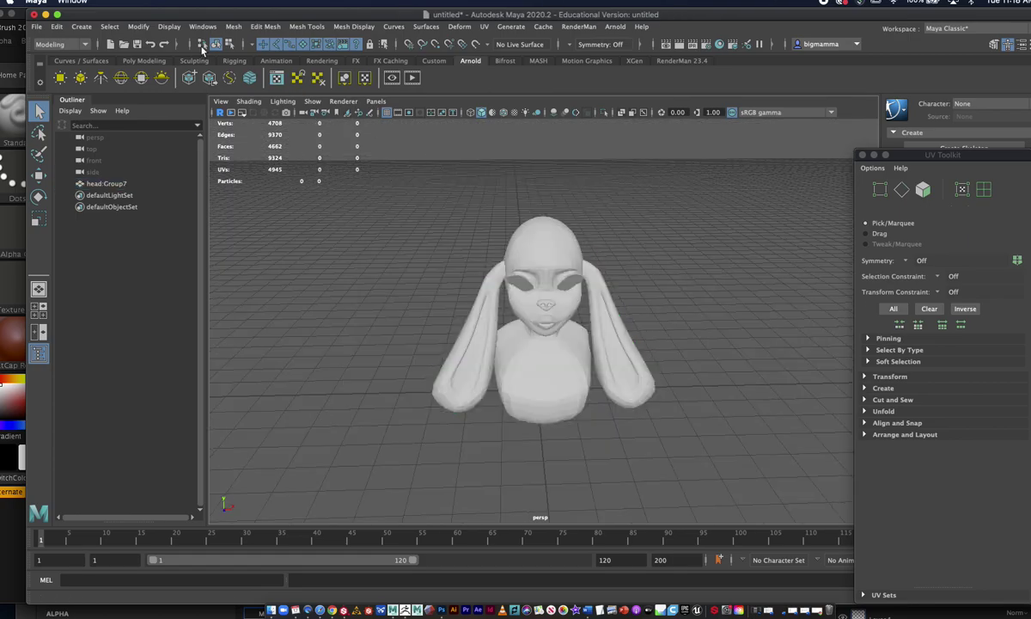
Step: Import branch.obj from the bunny folder and select the imported antlers
{"action": "left_click", "coordinate": [36, 26]}
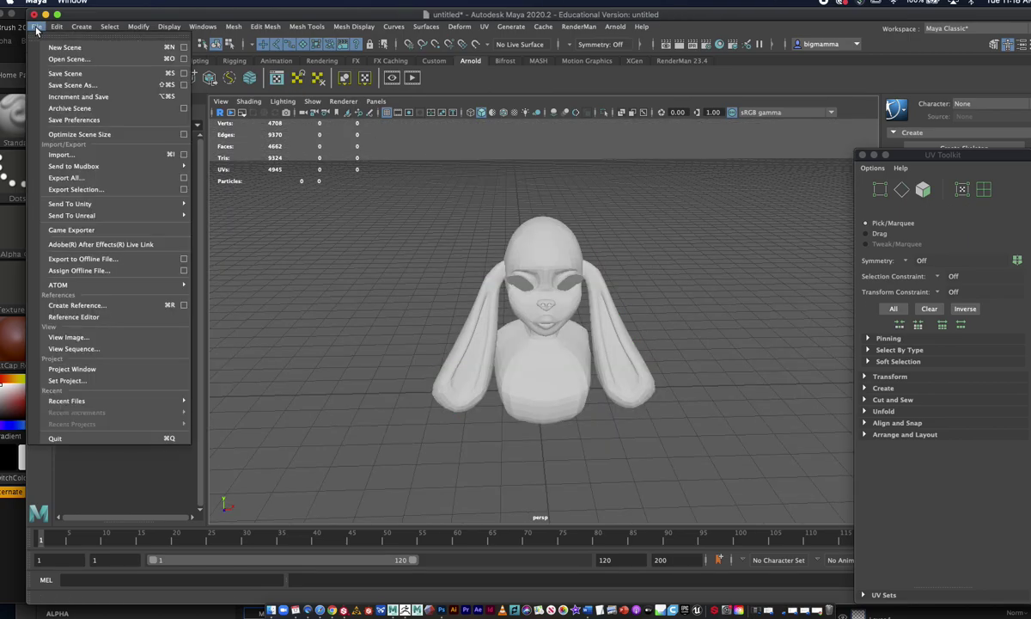
{"action": "left_click", "coordinate": [93, 154]}
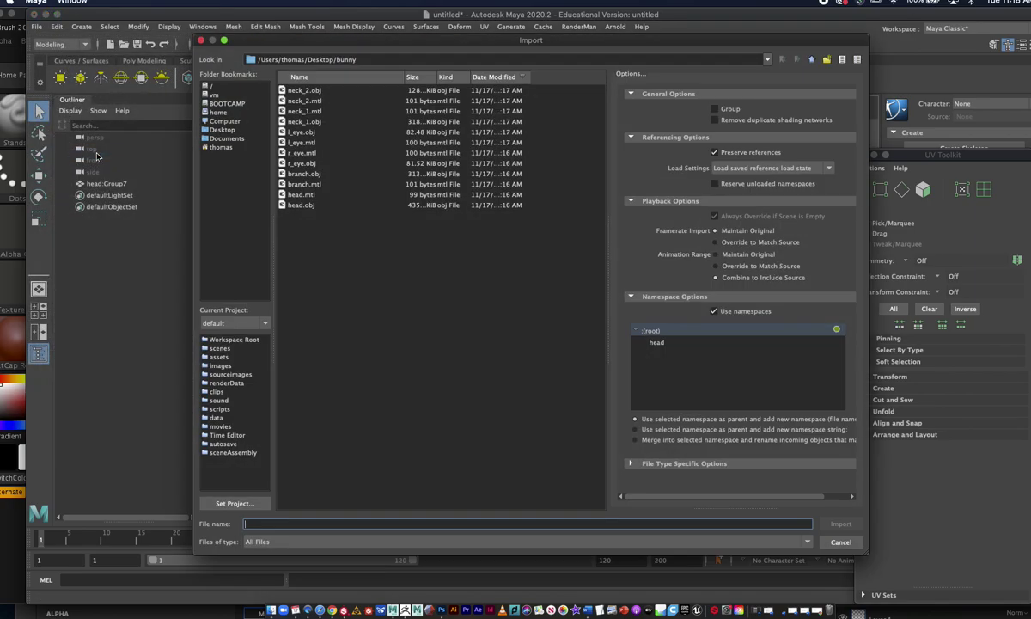
{"action": "left_click", "coordinate": [310, 175]}
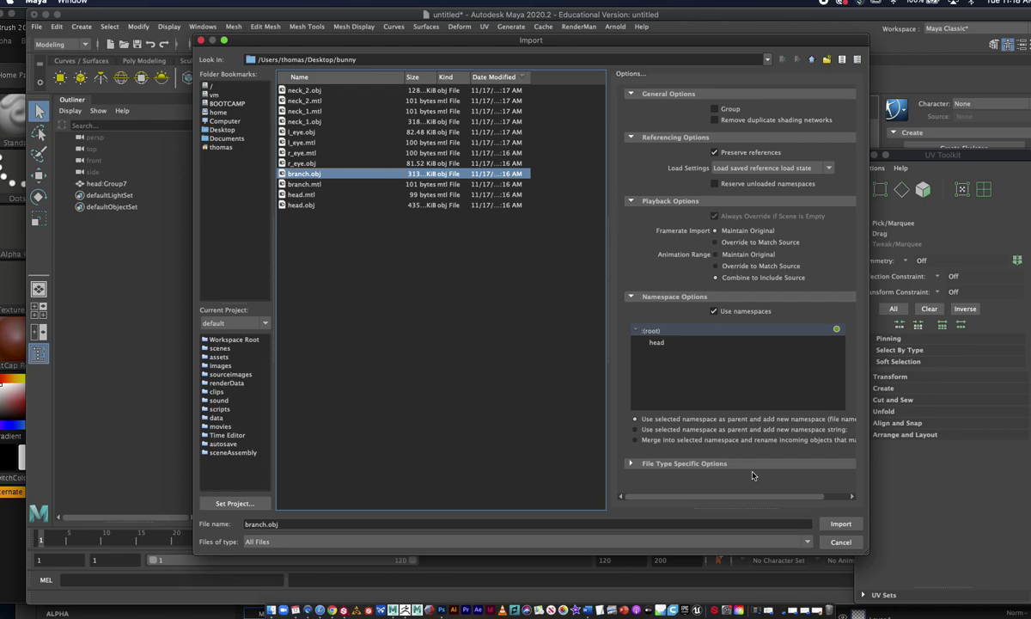
{"action": "left_click", "coordinate": [840, 523]}
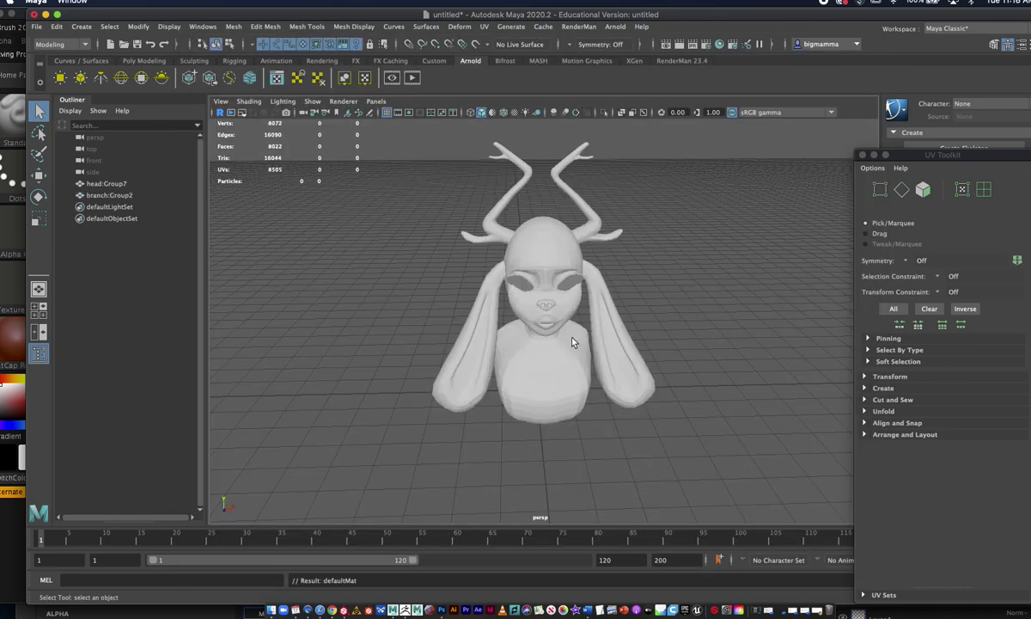
{"action": "left_click", "coordinate": [597, 230]}
Step: Import neck_2.obj from the bunny folder into the scene
{"action": "left_click", "coordinate": [37, 26]}
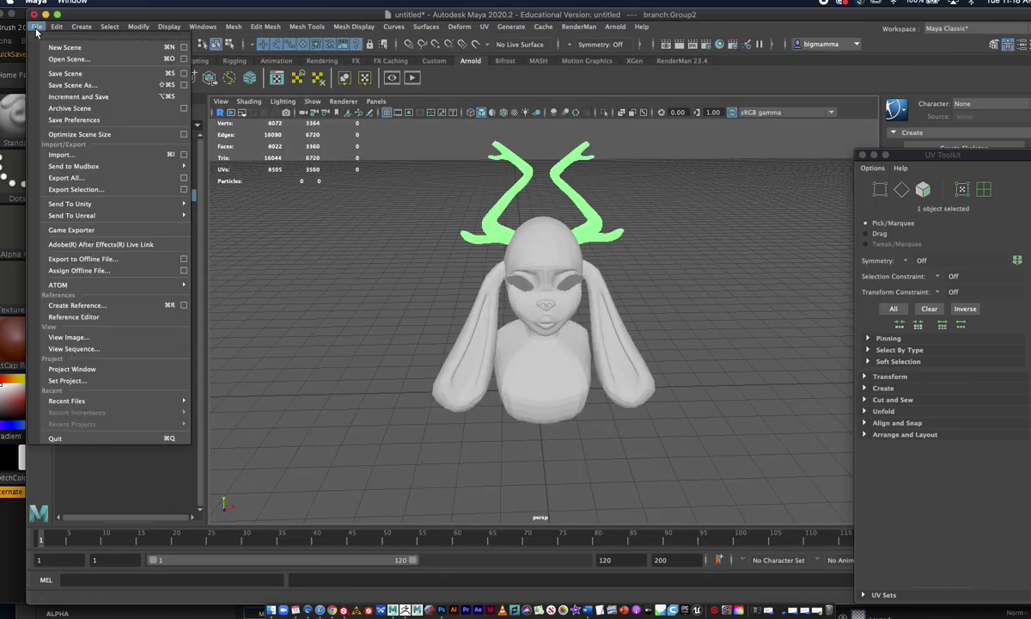
{"action": "left_click", "coordinate": [93, 154]}
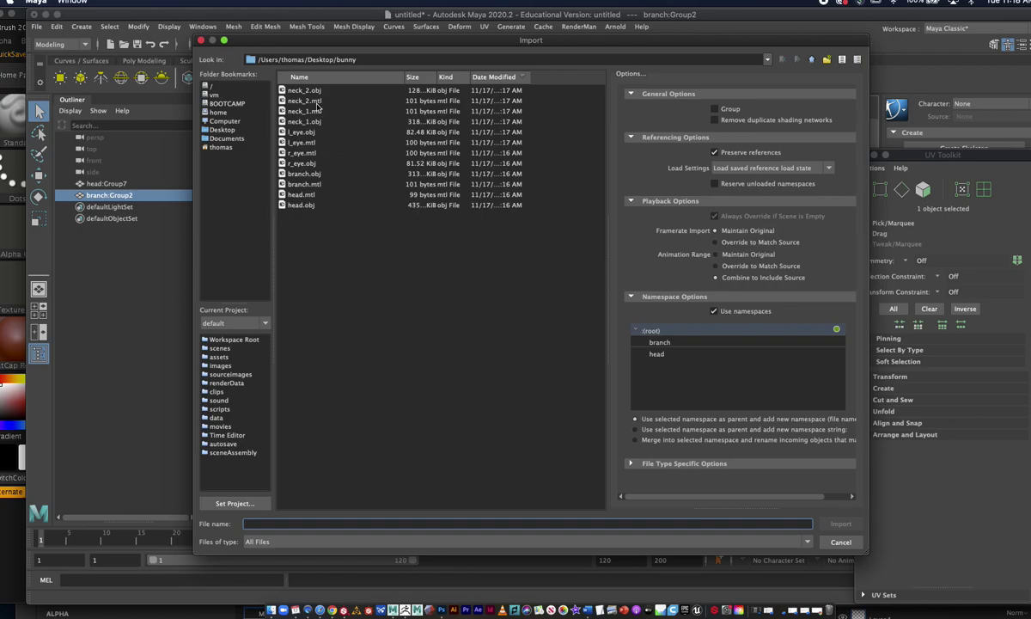
{"action": "left_click", "coordinate": [302, 90]}
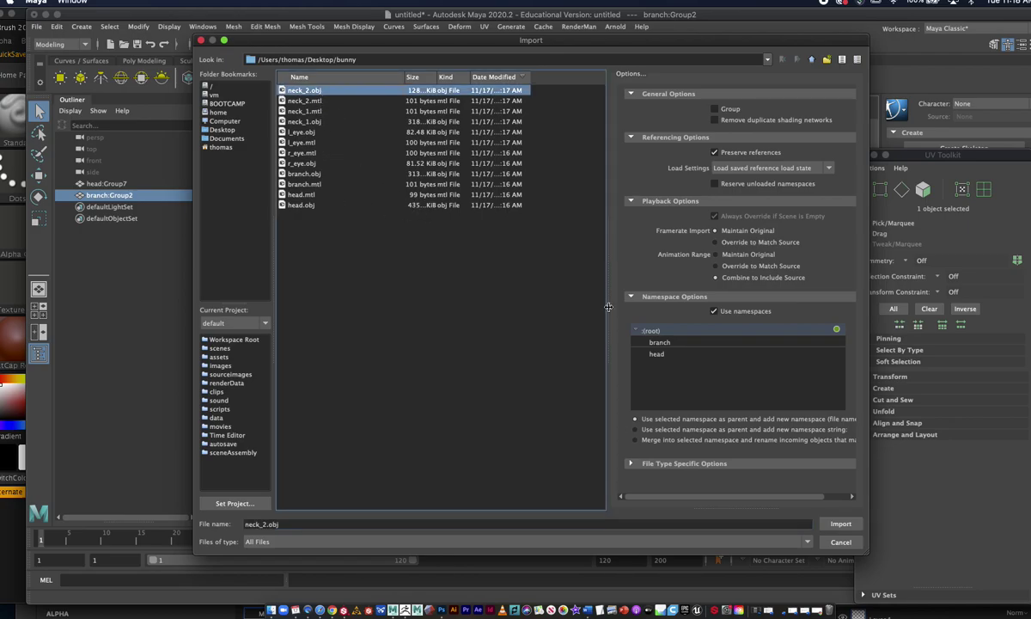
{"action": "left_click", "coordinate": [840, 524]}
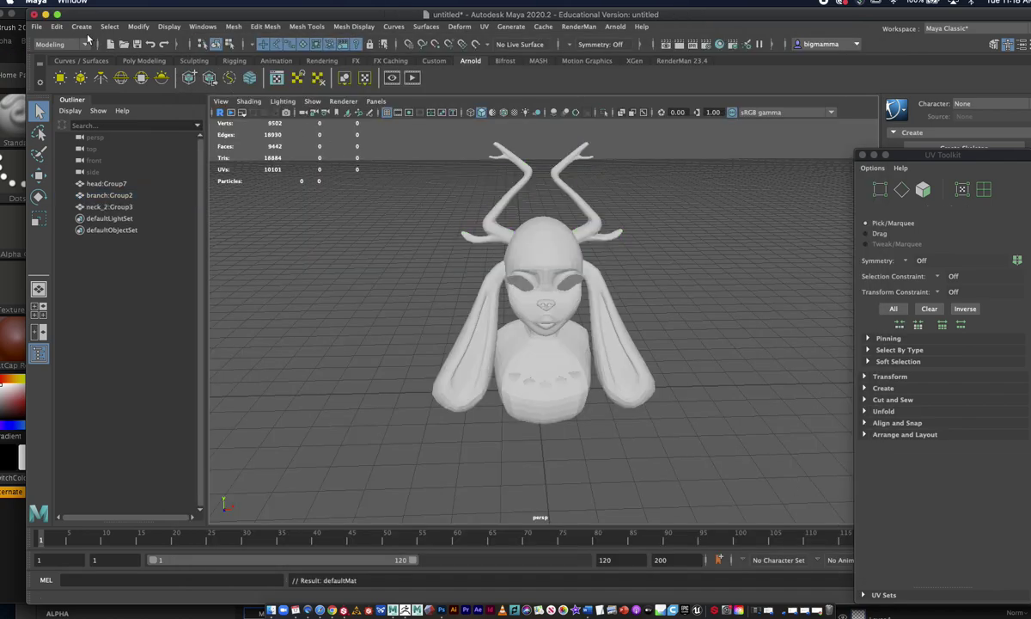
Step: Import neck_1.obj from the bunny folder, check the upper necklace on the bust, and clear the selection
{"action": "left_click", "coordinate": [38, 27]}
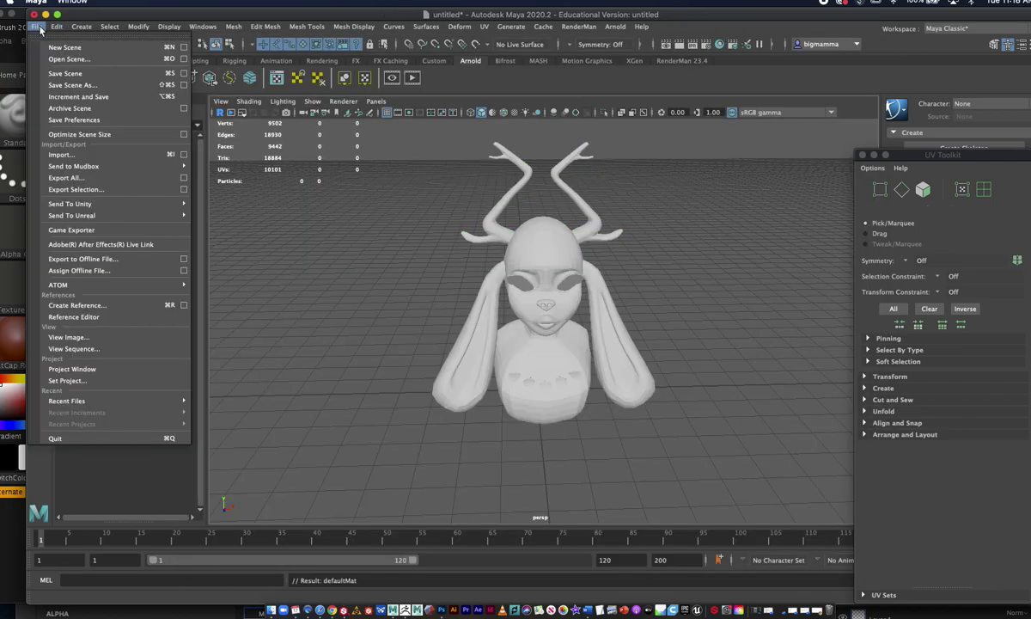
{"action": "left_click", "coordinate": [91, 155]}
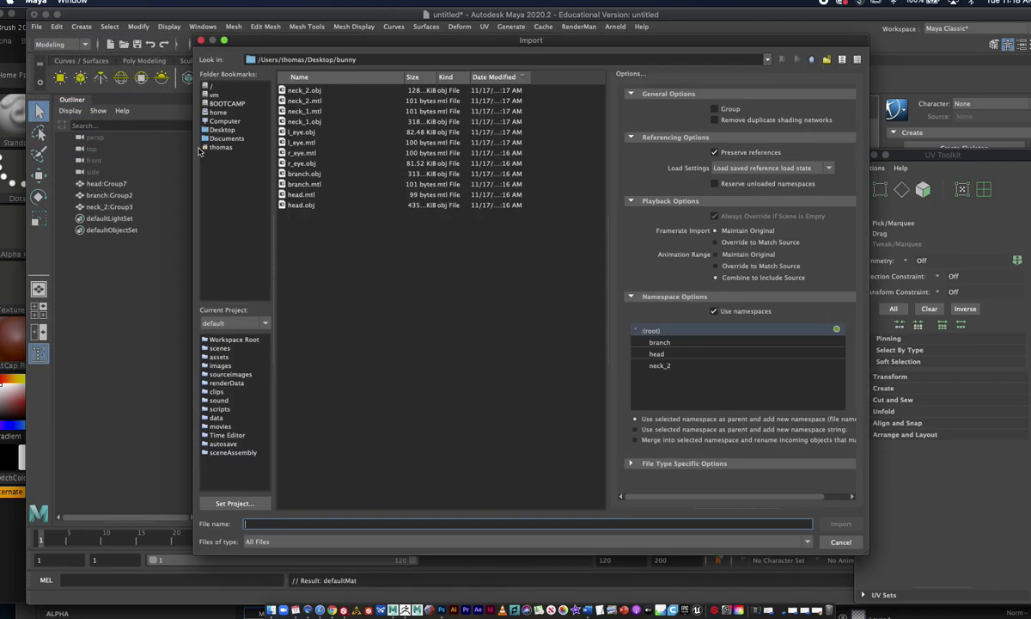
{"action": "left_click", "coordinate": [303, 121]}
{"action": "left_click", "coordinate": [841, 523]}
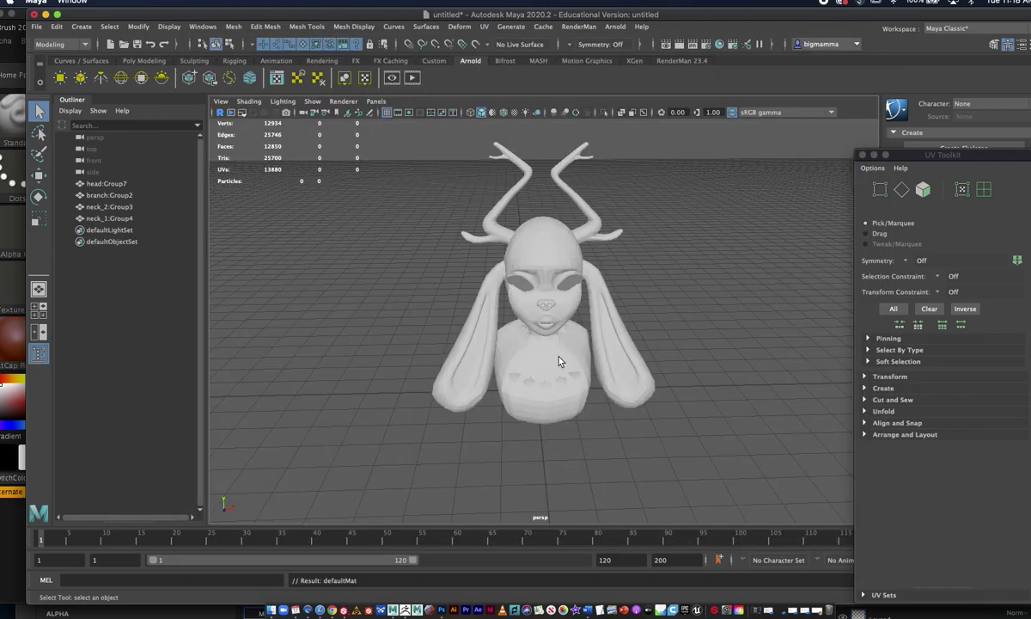
{"action": "left_click", "coordinate": [517, 338]}
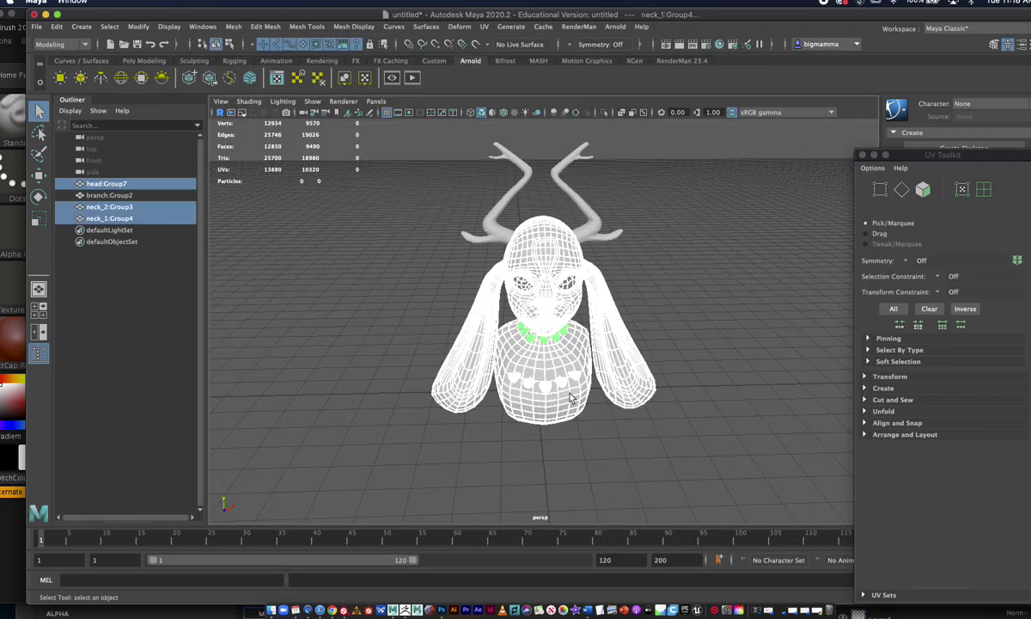
{"action": "left_click", "coordinate": [306, 212]}
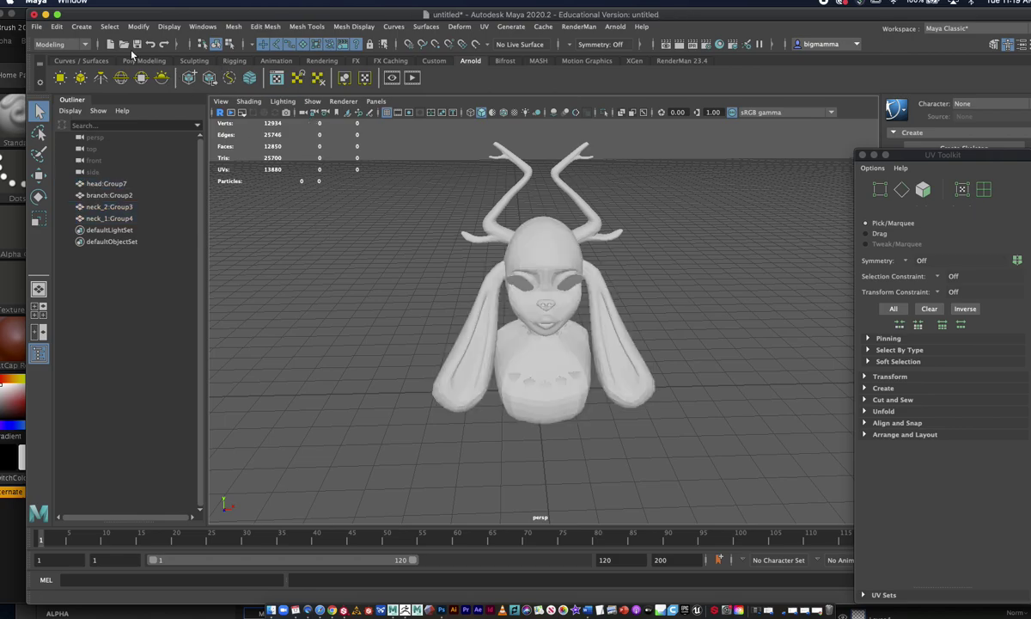
Step: Import l_eye.obj from the bunny folder into the scene
{"action": "left_click", "coordinate": [37, 27]}
{"action": "left_click", "coordinate": [129, 156]}
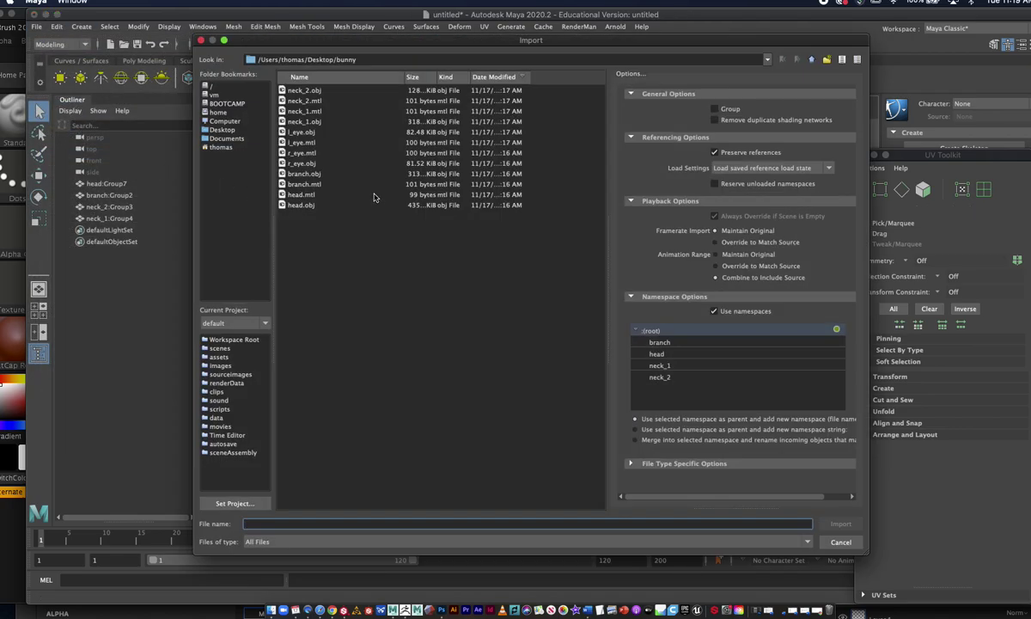
{"action": "left_click", "coordinate": [302, 131]}
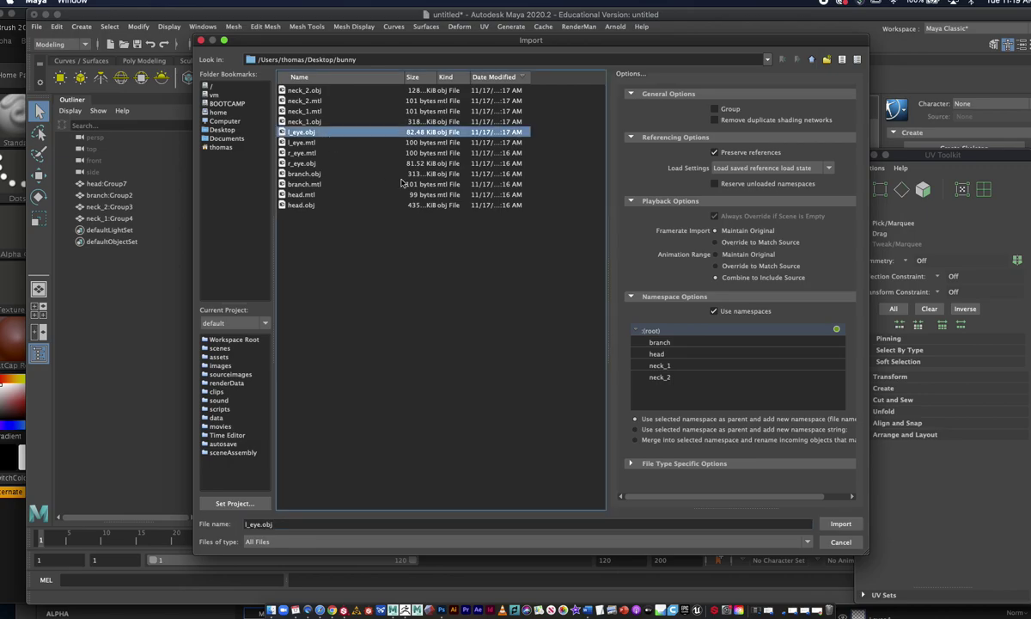
{"action": "left_click", "coordinate": [839, 524]}
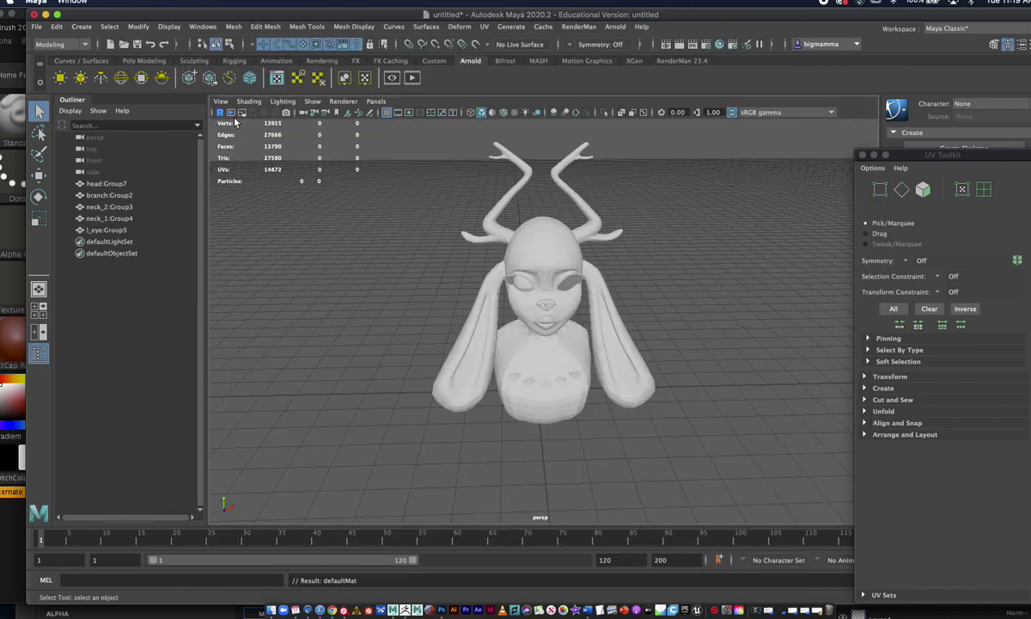
Step: Import r_eye.obj from the bunny folder to complete the pair of eyes
{"action": "left_click", "coordinate": [37, 26]}
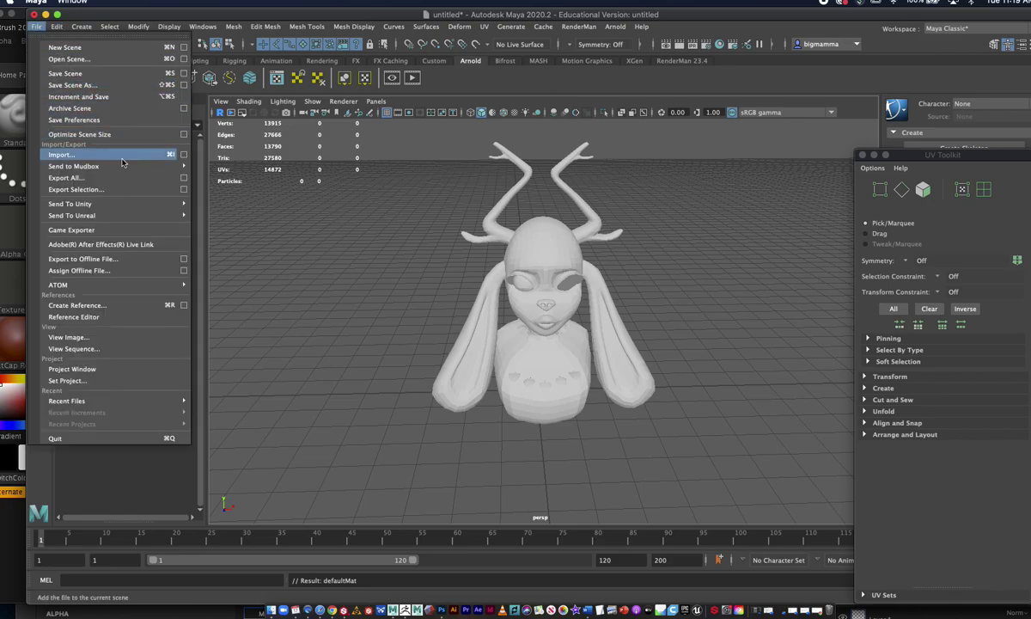
{"action": "left_click", "coordinate": [64, 155]}
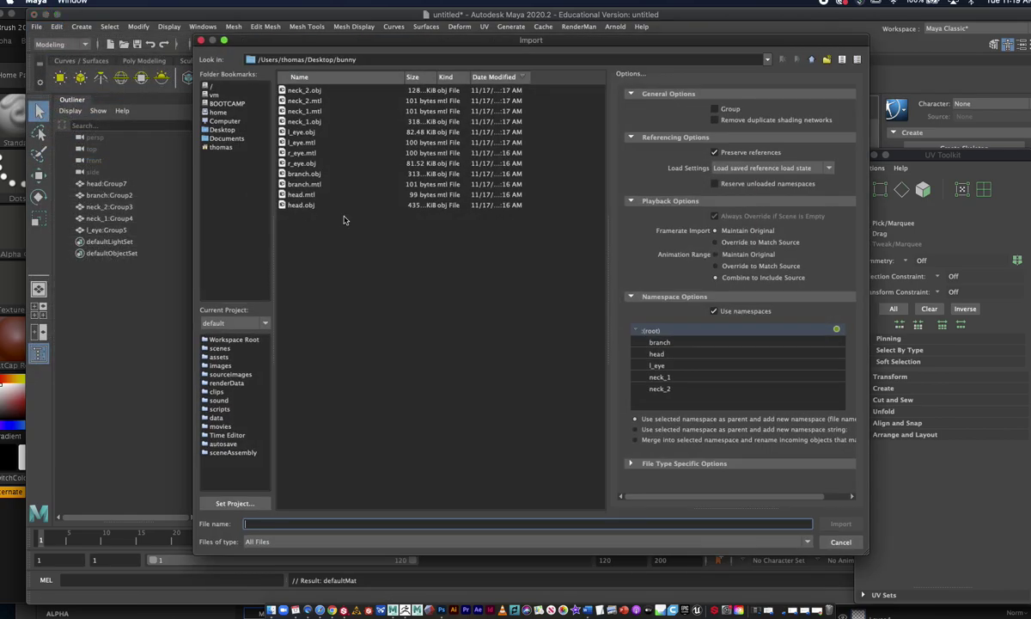
{"action": "left_click", "coordinate": [295, 161]}
{"action": "left_click", "coordinate": [841, 524]}
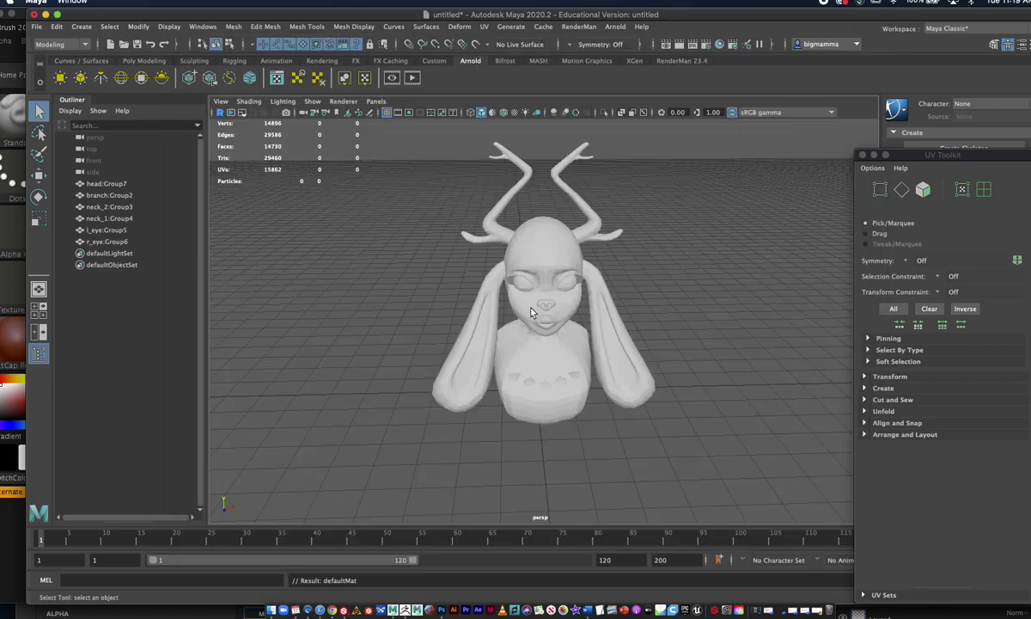
Step: Select the head, antlers, upper necklace and eyes, and open the UV Editor with the UV Toolkit moved out of the way
{"action": "left_click_drag", "start_coordinate": [791, 309], "coordinate": [482, 245], "text": "alt"}
{"action": "left_click_drag", "start_coordinate": [405, 196], "coordinate": [538, 328]}
{"action": "left_click_drag", "start_coordinate": [878, 155], "coordinate": [698, 396]}
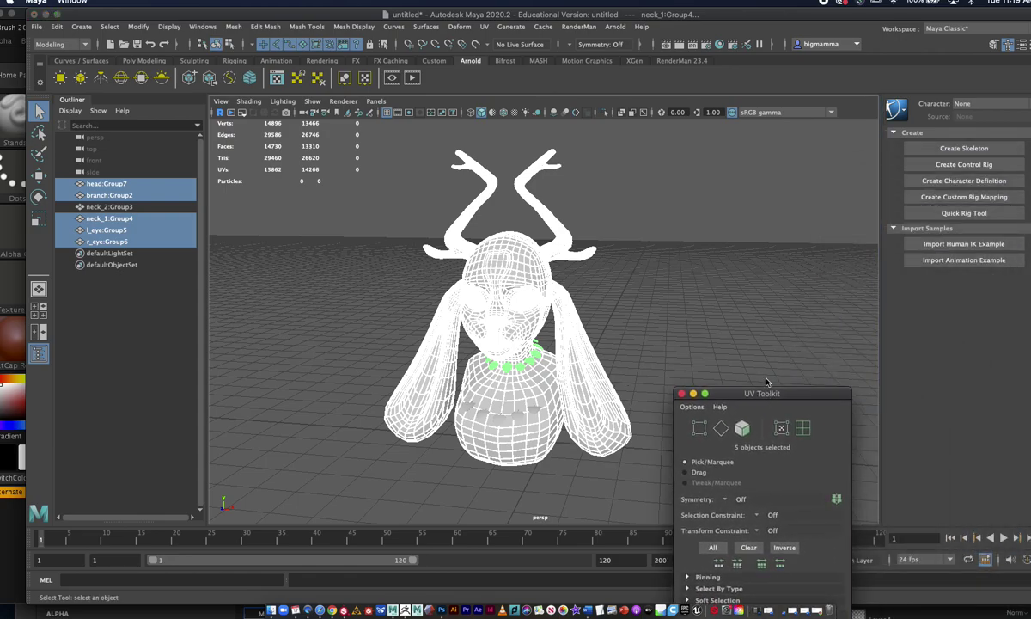
{"action": "left_click", "coordinate": [693, 393]}
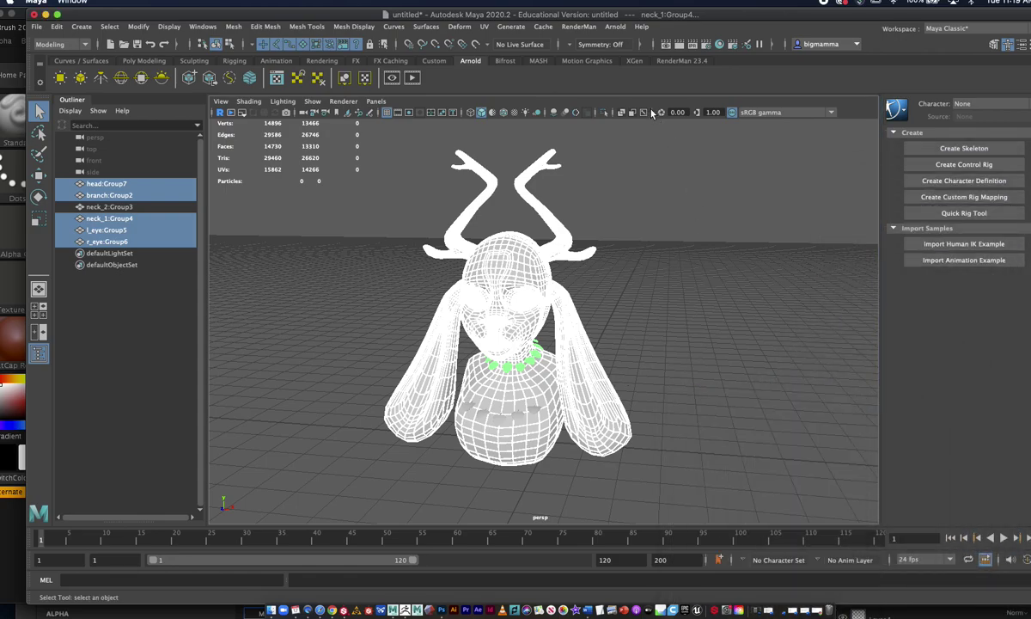
{"action": "left_click", "coordinate": [58, 45]}
{"action": "left_click", "coordinate": [68, 59]}
{"action": "left_click", "coordinate": [484, 27]}
{"action": "left_click", "coordinate": [501, 47]}
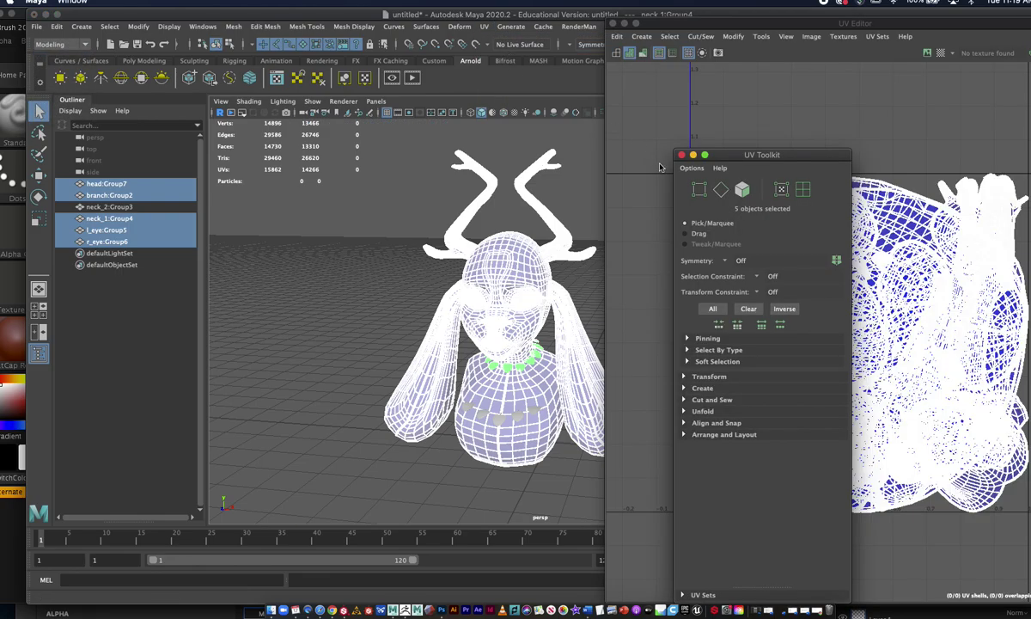
{"action": "left_click_drag", "start_coordinate": [710, 170], "coordinate": [744, 406]}
Step: Examine the UV layouts of the head, antlers, both necklaces and the eye one by one in the UV Editor
{"action": "left_click", "coordinate": [525, 272]}
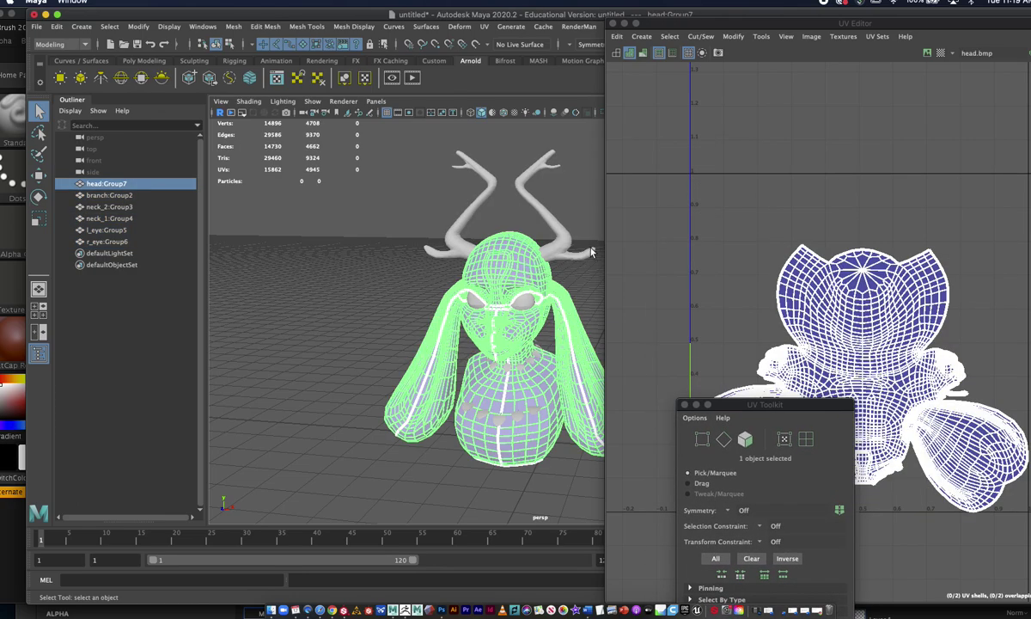
{"action": "left_click", "coordinate": [560, 234]}
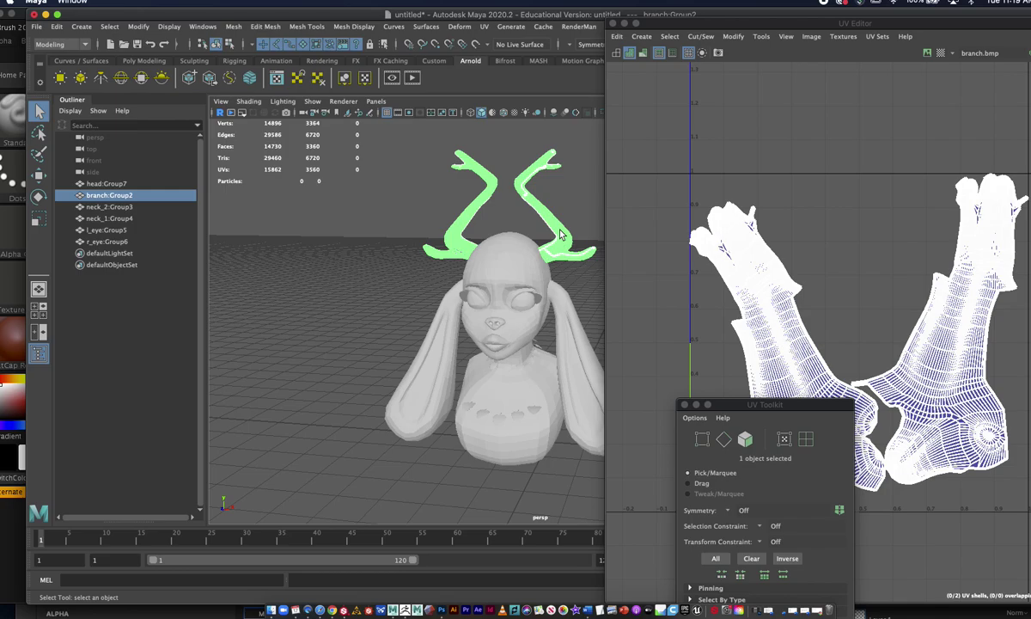
{"action": "left_click", "coordinate": [535, 415]}
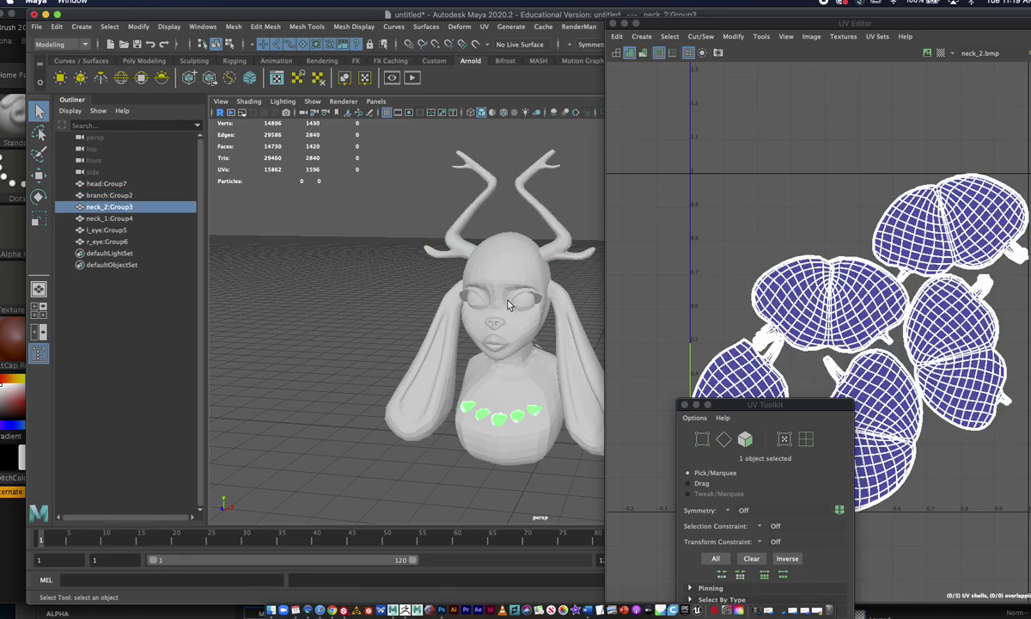
{"action": "left_click", "coordinate": [485, 349]}
{"action": "left_click", "coordinate": [487, 346]}
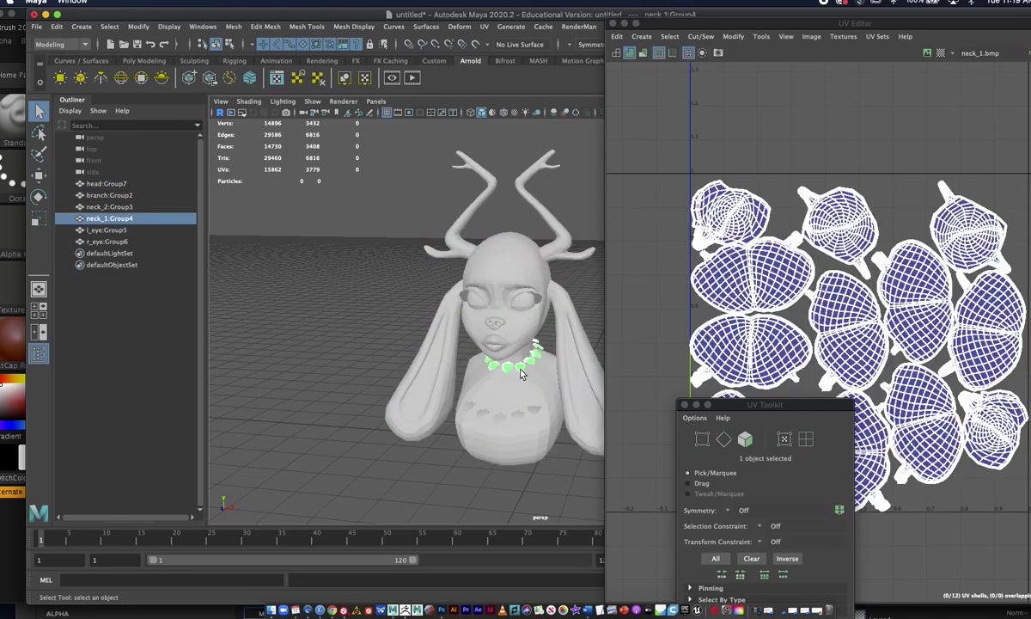
{"action": "left_click", "coordinate": [590, 369]}
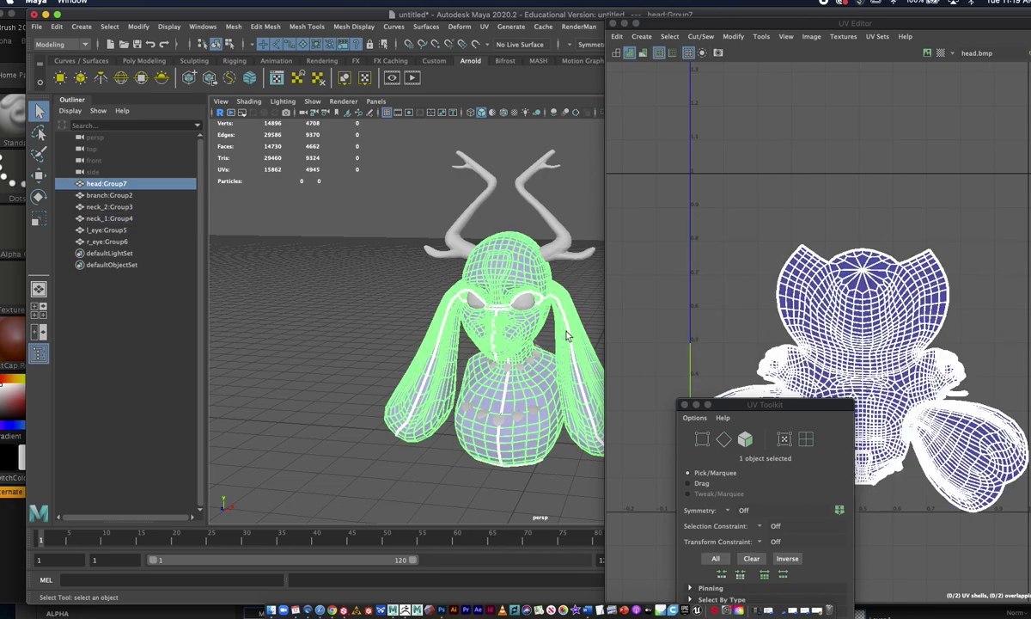
{"action": "left_click", "coordinate": [528, 302]}
{"action": "left_click", "coordinate": [467, 290]}
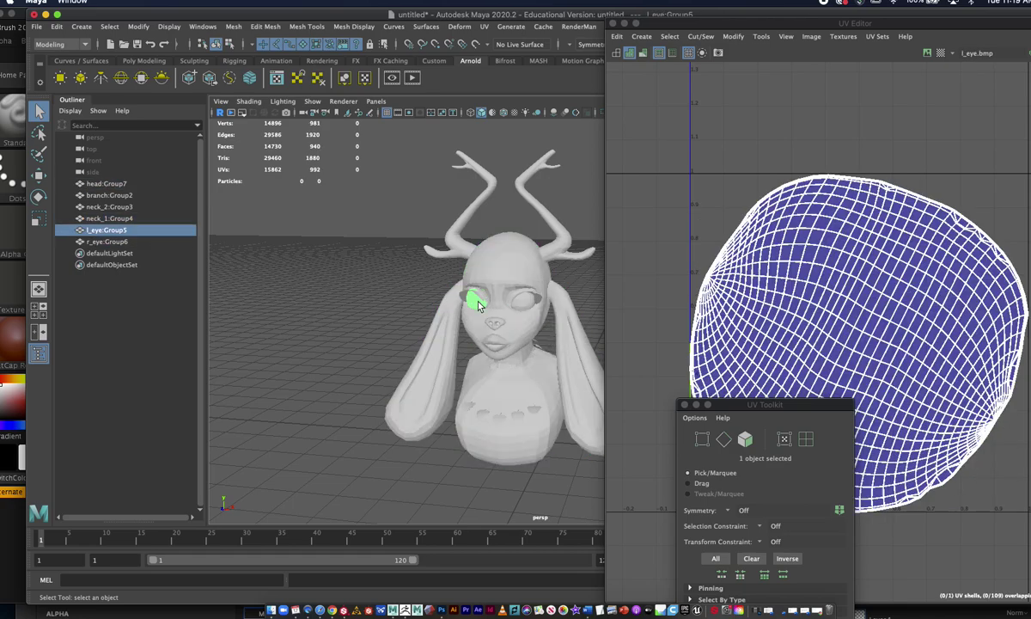
{"action": "left_click", "coordinate": [462, 247]}
{"action": "left_click", "coordinate": [427, 227]}
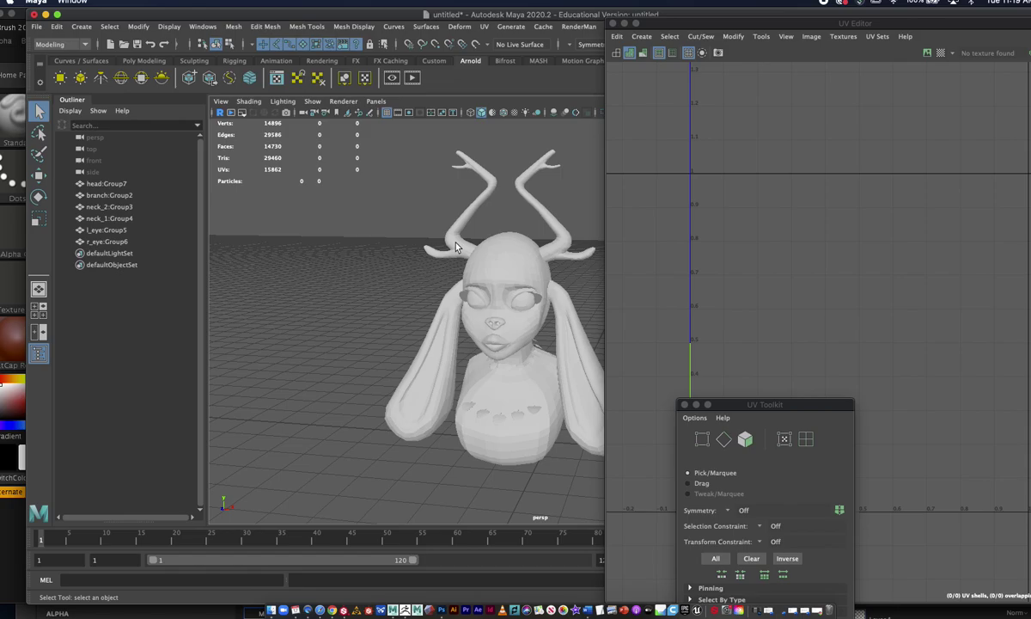
{"action": "left_click", "coordinate": [428, 230]}
Step: Move the UV Editor clear of the bust and apply Soften Edge to all edges of the head mesh
{"action": "left_click_drag", "start_coordinate": [733, 24], "coordinate": [839, 111]}
{"action": "scroll", "coordinate": [481, 258], "scroll_direction": "up", "scroll_amount": 3}
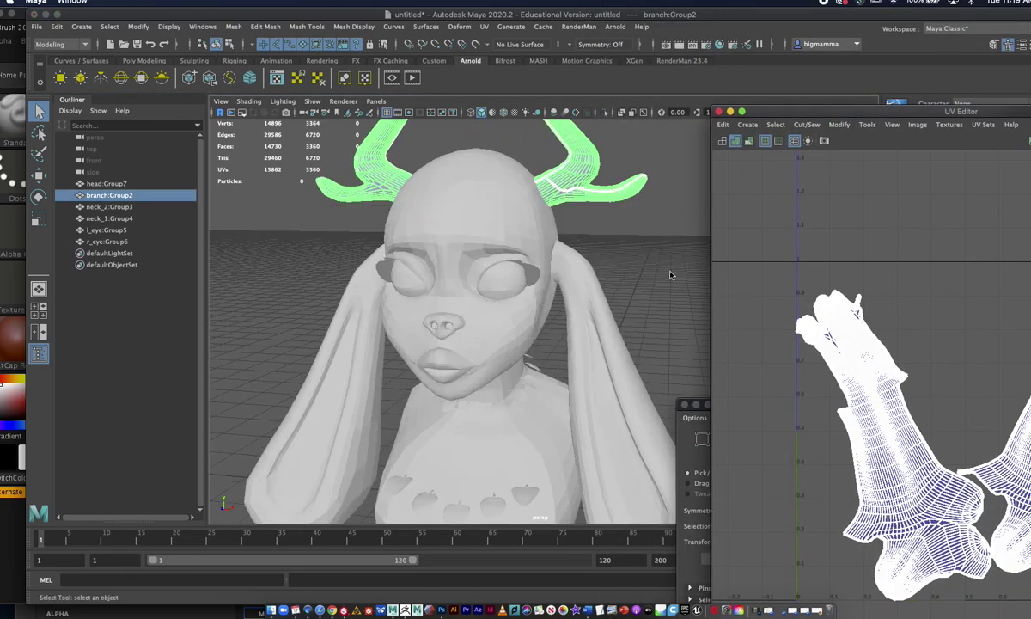
{"action": "scroll", "coordinate": [550, 232], "scroll_direction": "up", "scroll_amount": 3}
{"action": "scroll", "coordinate": [563, 251], "scroll_direction": "down", "scroll_amount": 4}
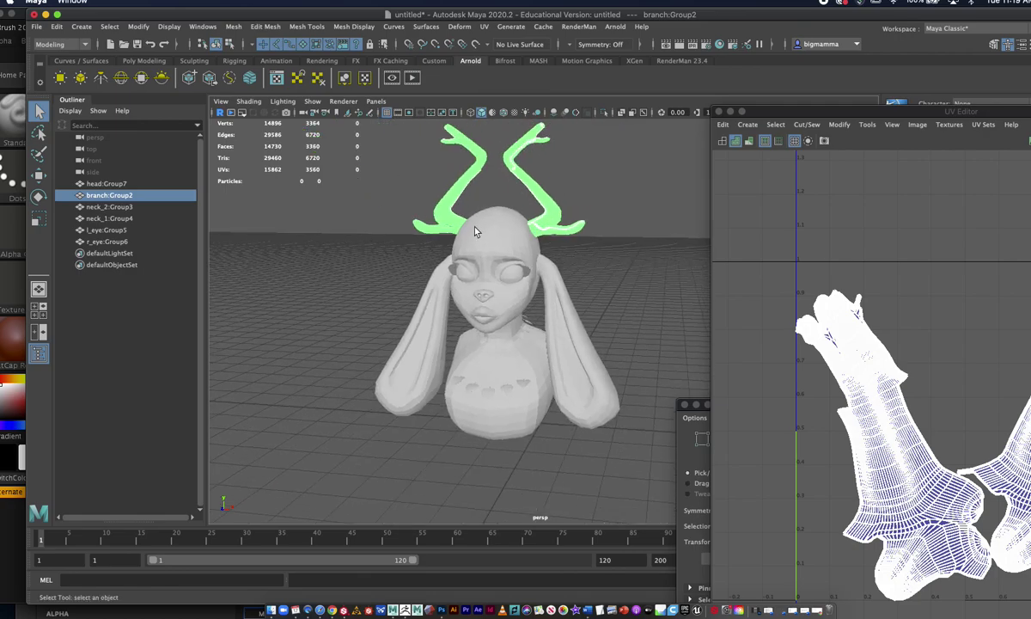
{"action": "left_click", "coordinate": [452, 220]}
{"action": "right_click", "coordinate": [484, 234]}
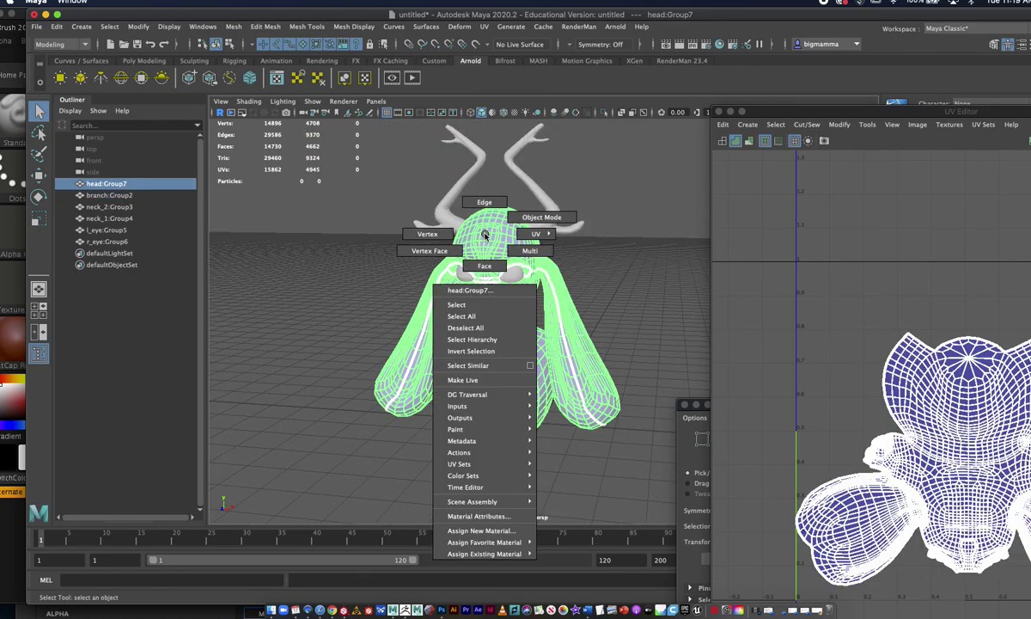
{"action": "left_click_drag", "start_coordinate": [317, 171], "coordinate": [661, 493]}
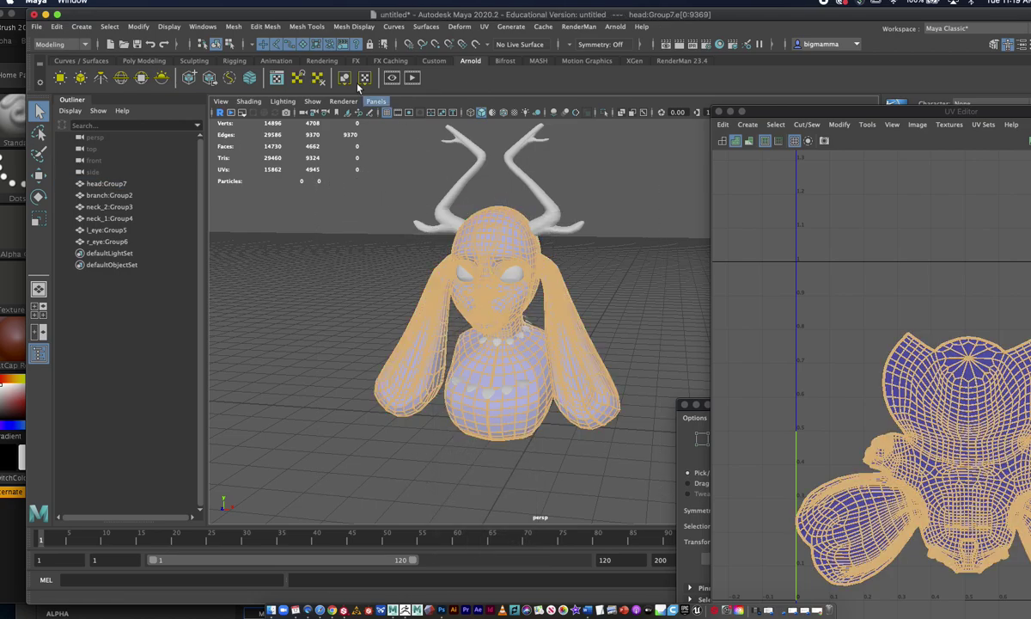
{"action": "left_click", "coordinate": [353, 27]}
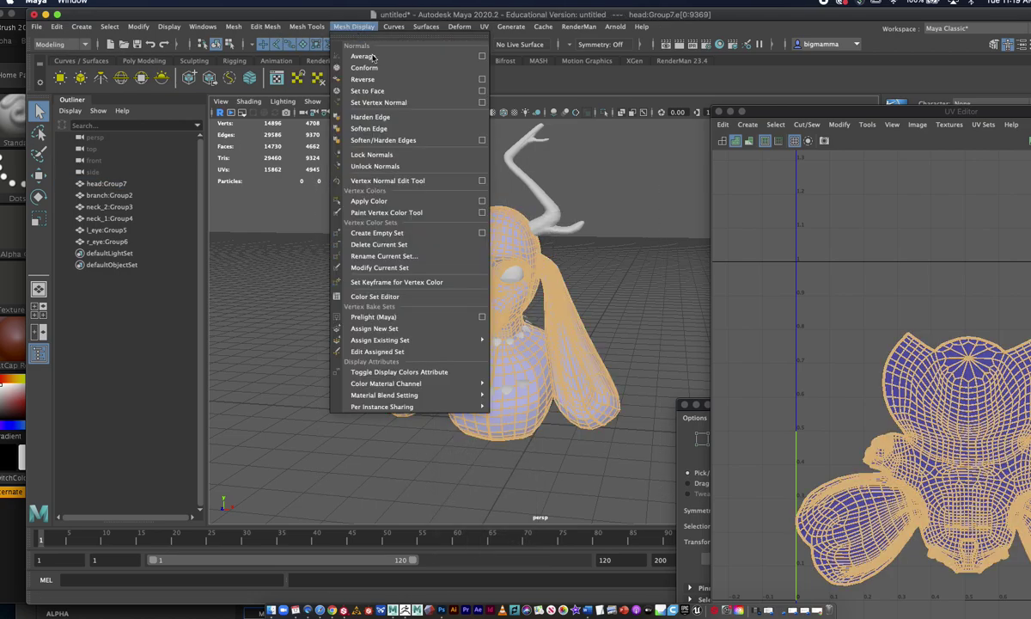
{"action": "left_click", "coordinate": [412, 128]}
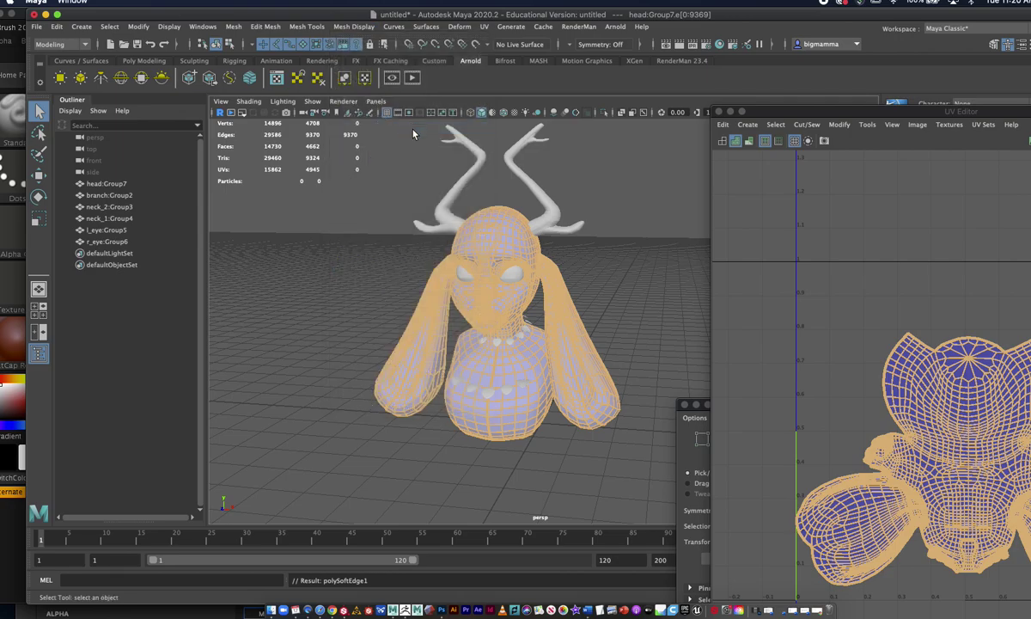
Step: Return the head mesh to object mode and inspect the softened head, antlers and right eye up close
{"action": "right_click_drag", "start_coordinate": [473, 219], "coordinate": [622, 238]}
{"action": "left_click", "coordinate": [600, 248]}
{"action": "right_click_drag", "start_coordinate": [465, 295], "coordinate": [559, 277], "text": "alt"}
{"action": "left_click_drag", "start_coordinate": [560, 277], "coordinate": [453, 287], "text": "alt"}
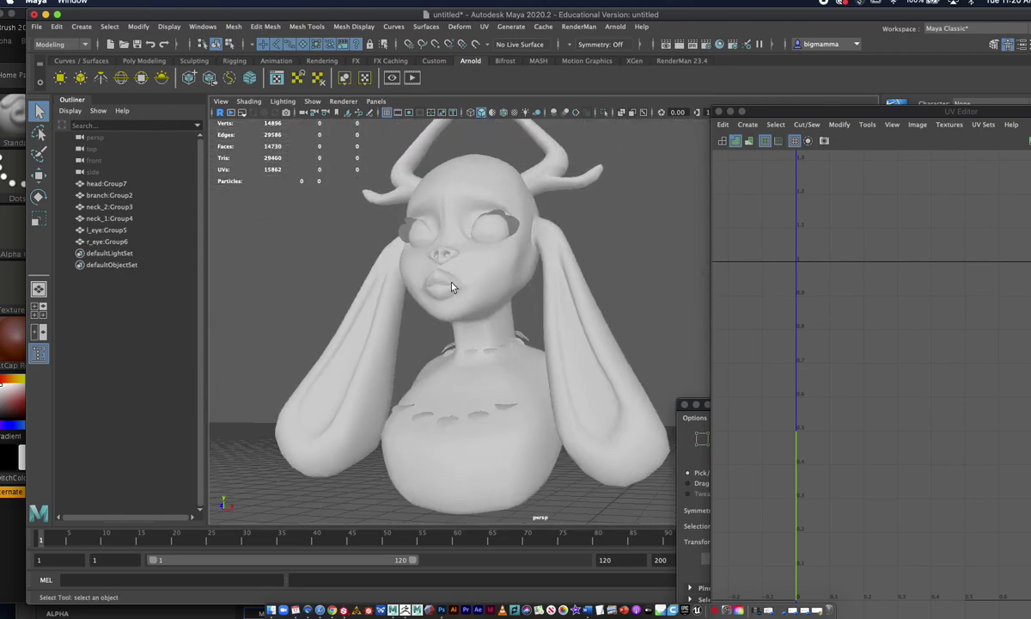
{"action": "left_click", "coordinate": [414, 154]}
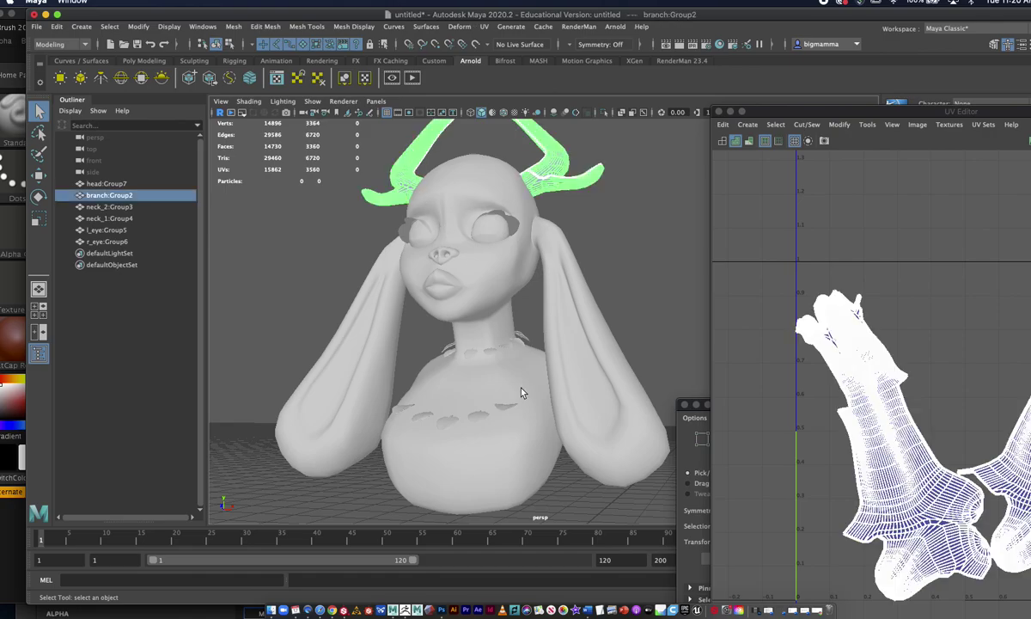
{"action": "left_click", "coordinate": [490, 236]}
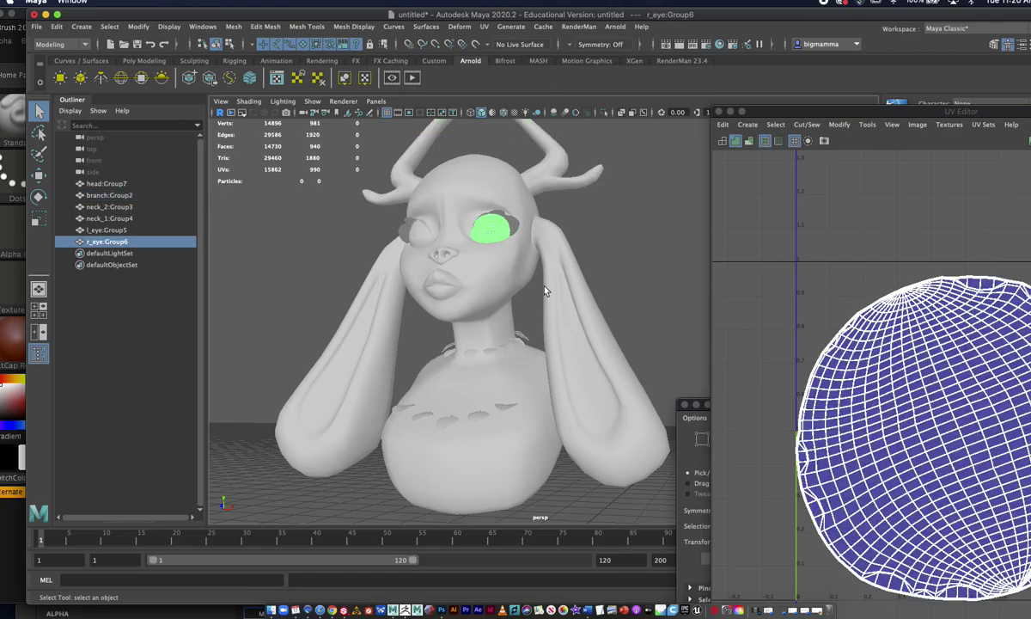
Step: Move the UV Editor clear of the viewport, clear the selection and view the whole bust from the front
{"action": "left_click_drag", "start_coordinate": [847, 115], "coordinate": [669, 438]}
{"action": "left_click_drag", "start_coordinate": [548, 272], "coordinate": [657, 295], "text": "alt"}
{"action": "right_click_drag", "start_coordinate": [657, 294], "coordinate": [626, 265], "text": "alt"}
{"action": "left_click", "coordinate": [562, 273]}
{"action": "left_click", "coordinate": [575, 267]}
{"action": "mouse_move", "coordinate": [627, 265]}
{"action": "left_mouse_down", "text": "alt"}
{"action": "mouse_move", "coordinate": [539, 269]}
{"action": "mouse_move", "coordinate": [544, 203]}
{"action": "mouse_move", "coordinate": [624, 272]}
{"action": "mouse_move", "coordinate": [626, 257]}
{"action": "left_mouse_up", "text": "alt"}
{"action": "right_click_drag", "start_coordinate": [626, 257], "coordinate": [533, 250], "text": "alt"}
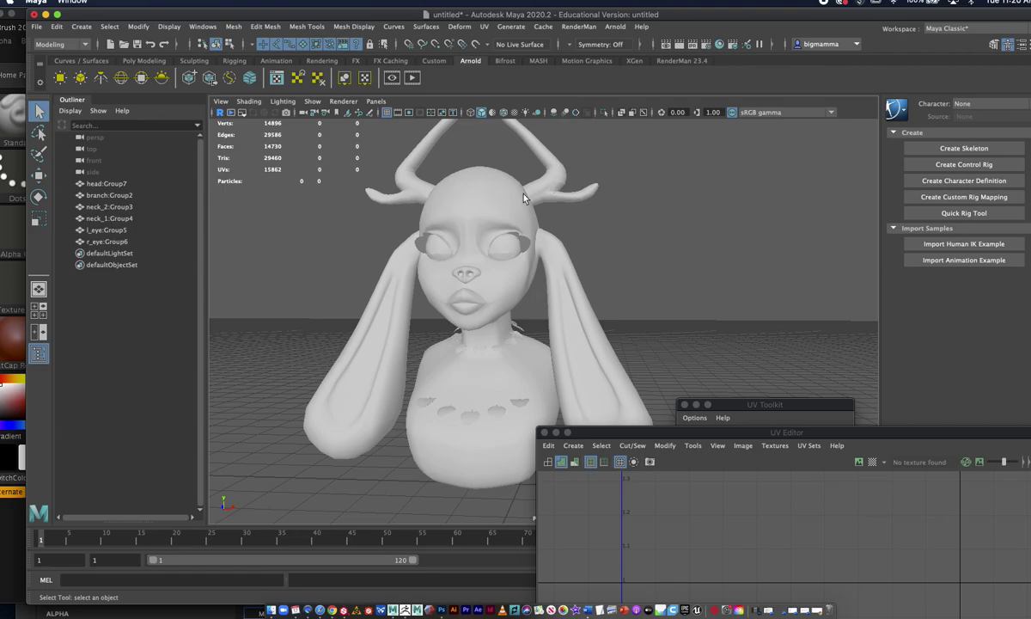
Step: Examine the head and lower necklace as separate meshes on the bust
{"action": "left_click", "coordinate": [398, 300]}
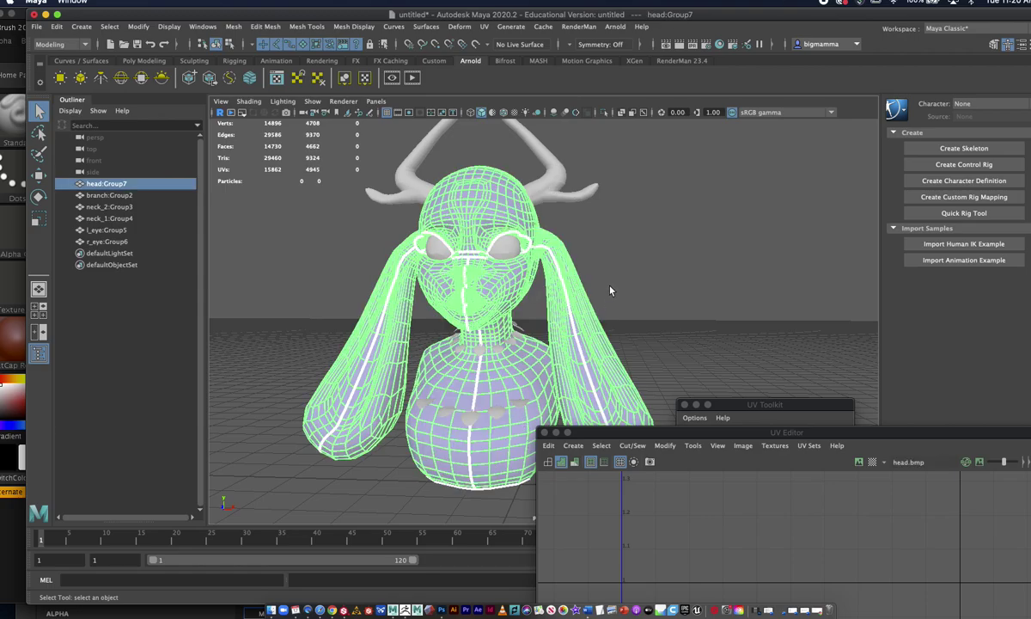
{"action": "left_click", "coordinate": [477, 421]}
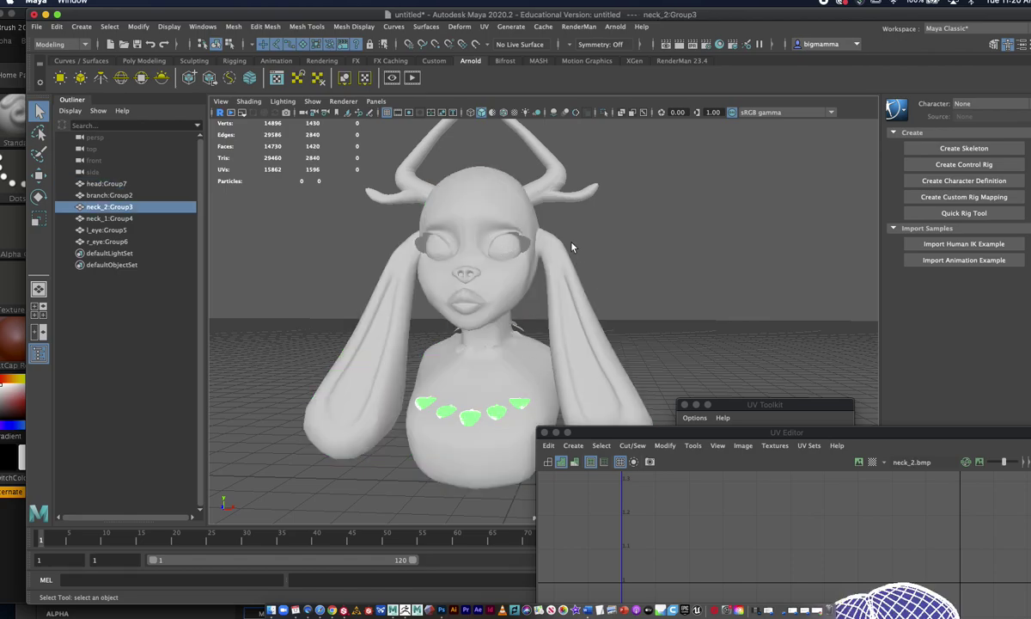
{"action": "left_click", "coordinate": [495, 194]}
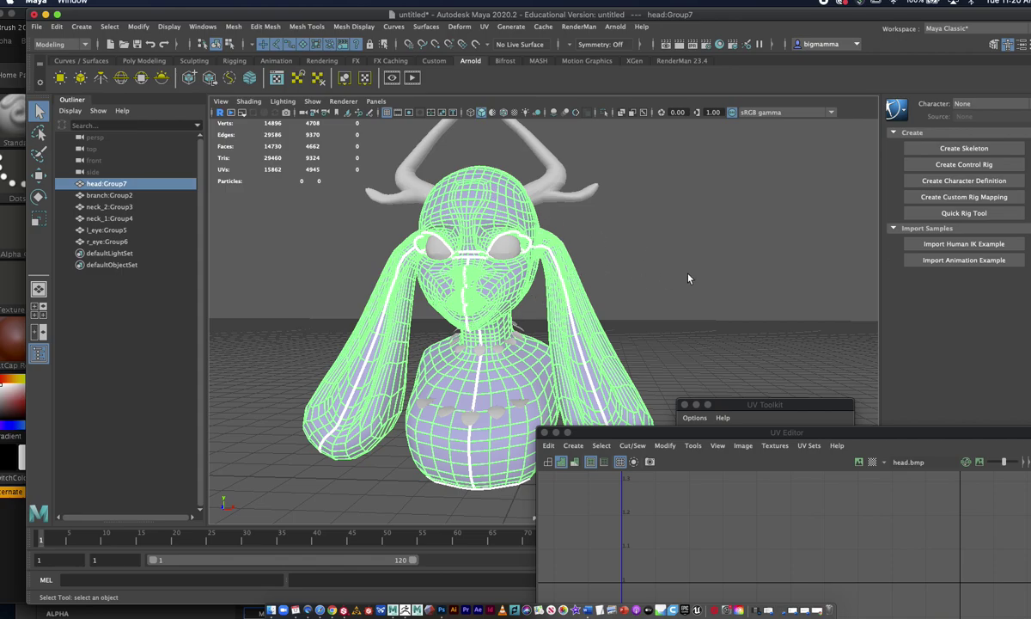
{"action": "scroll", "coordinate": [688, 292], "scroll_direction": "down", "scroll_amount": 6}
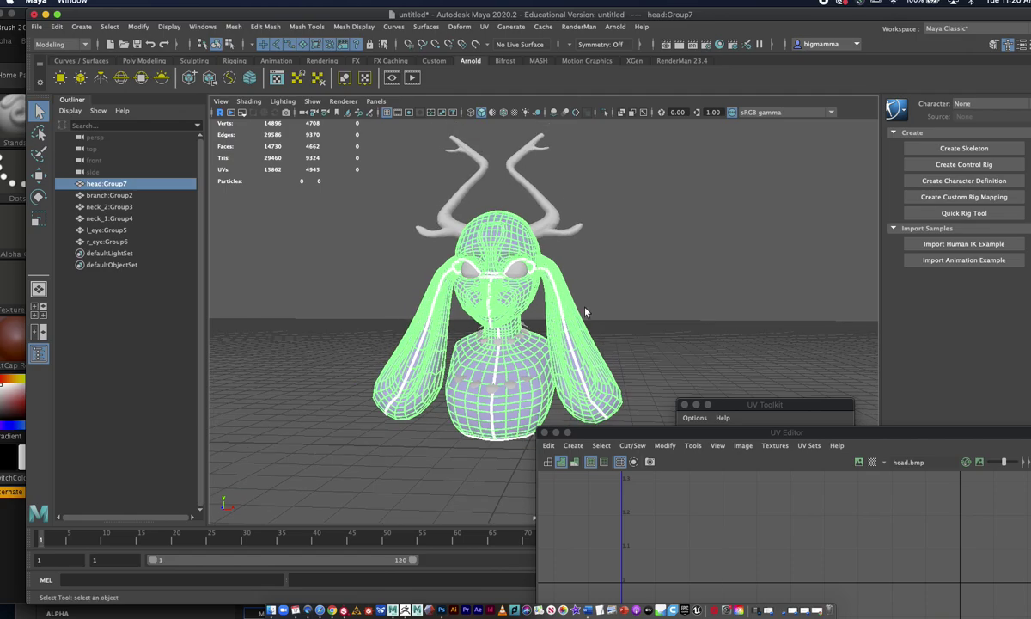
{"action": "left_click_drag", "start_coordinate": [625, 295], "coordinate": [504, 324], "text": "alt"}
{"action": "left_click_drag", "start_coordinate": [594, 324], "coordinate": [550, 309], "text": "alt"}
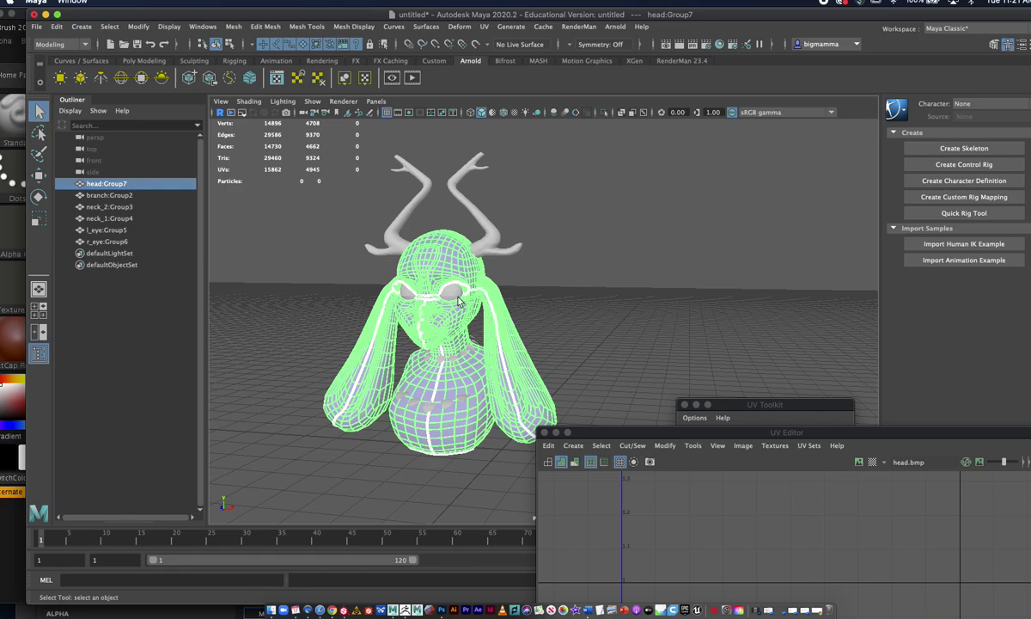
Step: Switch to the Rendering menu set and assign a new Lambert material to the antlers
{"action": "left_click", "coordinate": [478, 254]}
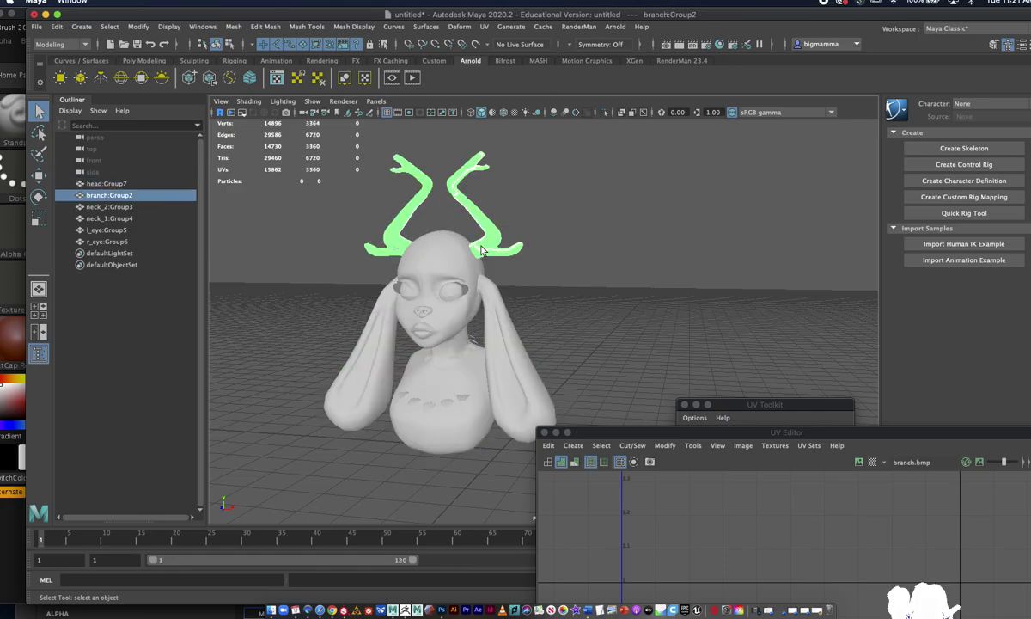
{"action": "left_click", "coordinate": [69, 45]}
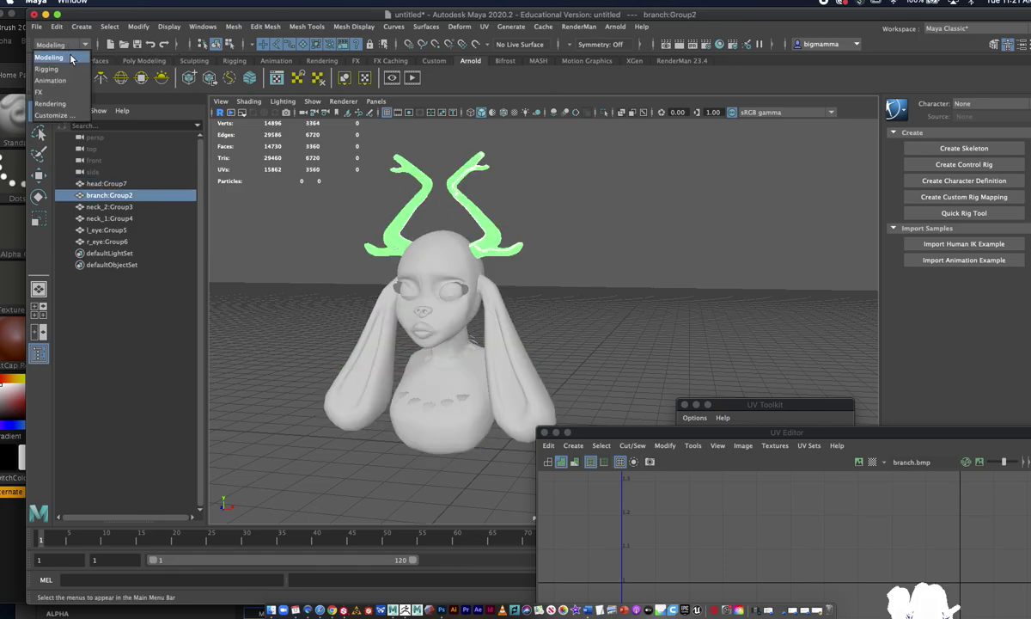
{"action": "left_click", "coordinate": [52, 101]}
{"action": "left_click", "coordinate": [252, 27]}
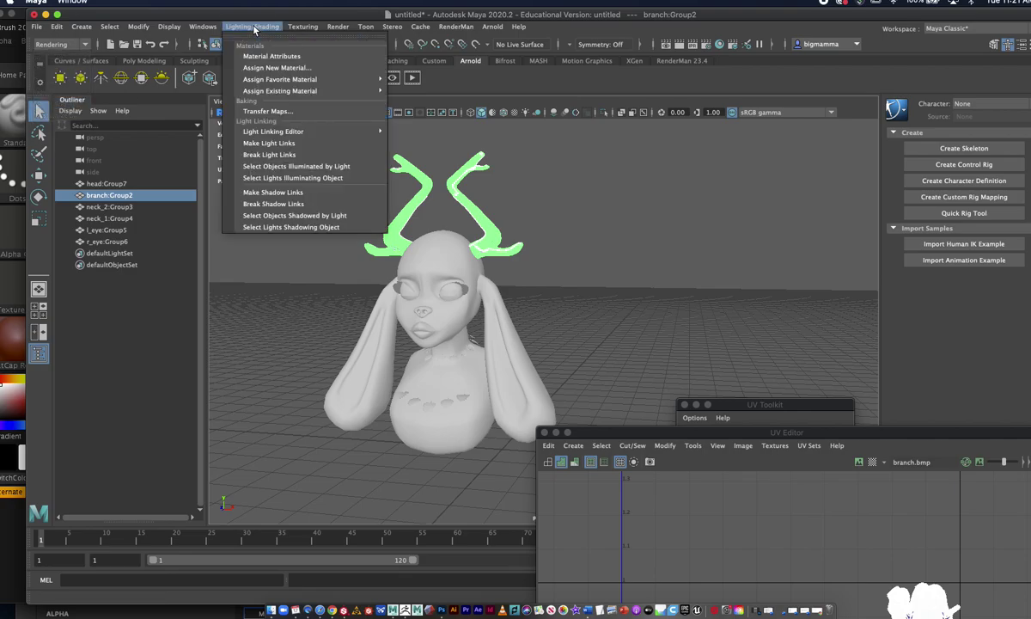
{"action": "left_click", "coordinate": [297, 72]}
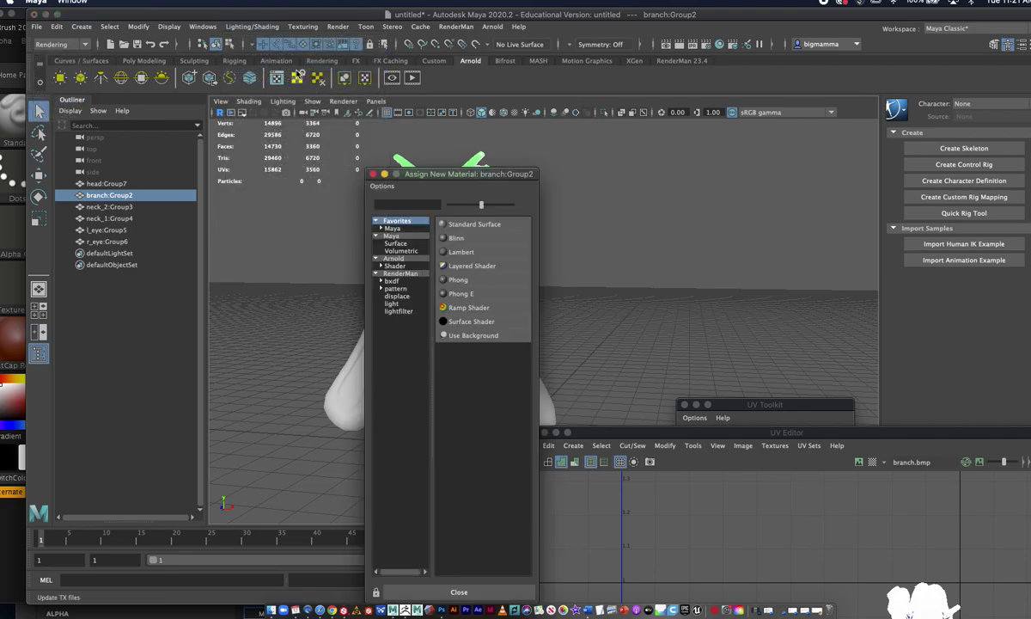
{"action": "left_click", "coordinate": [438, 244]}
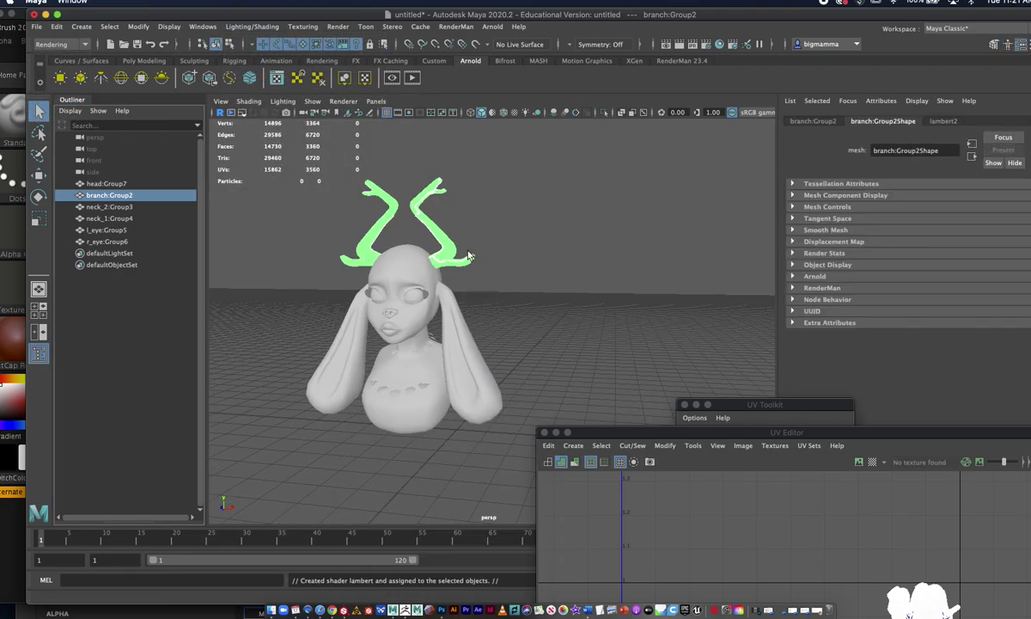
Step: Rename the antlers' new Lambert material to branch1
{"action": "left_click", "coordinate": [941, 121]}
{"action": "double_click", "coordinate": [911, 151]}
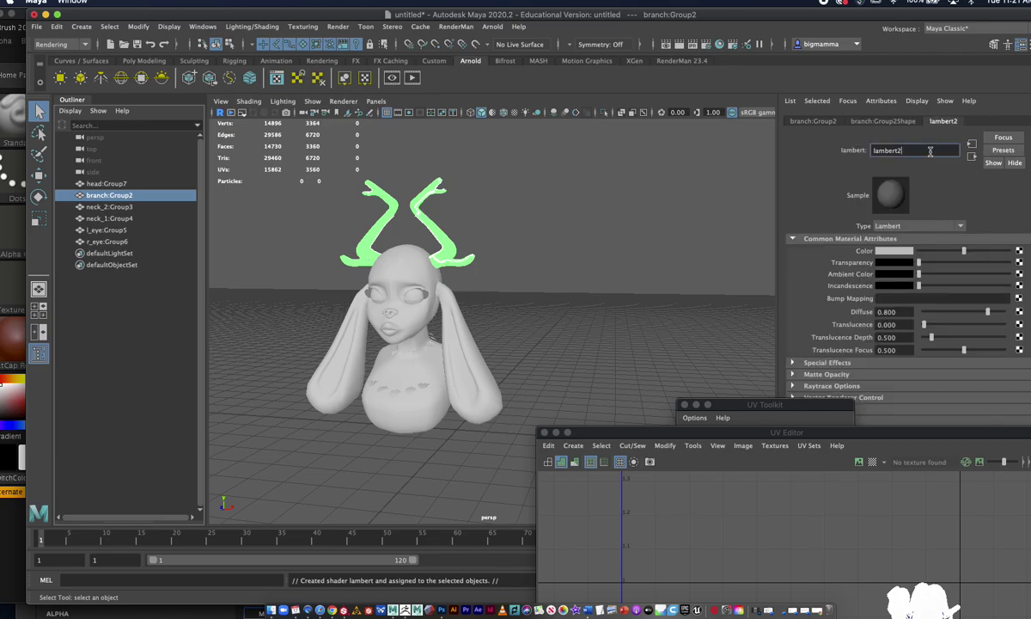
{"action": "type", "text": "branch1"}
{"action": "key", "text": "Return"}
Step: Check the materials assigned to the head, eyes and lower necklace in turn
{"action": "left_click", "coordinate": [409, 262]}
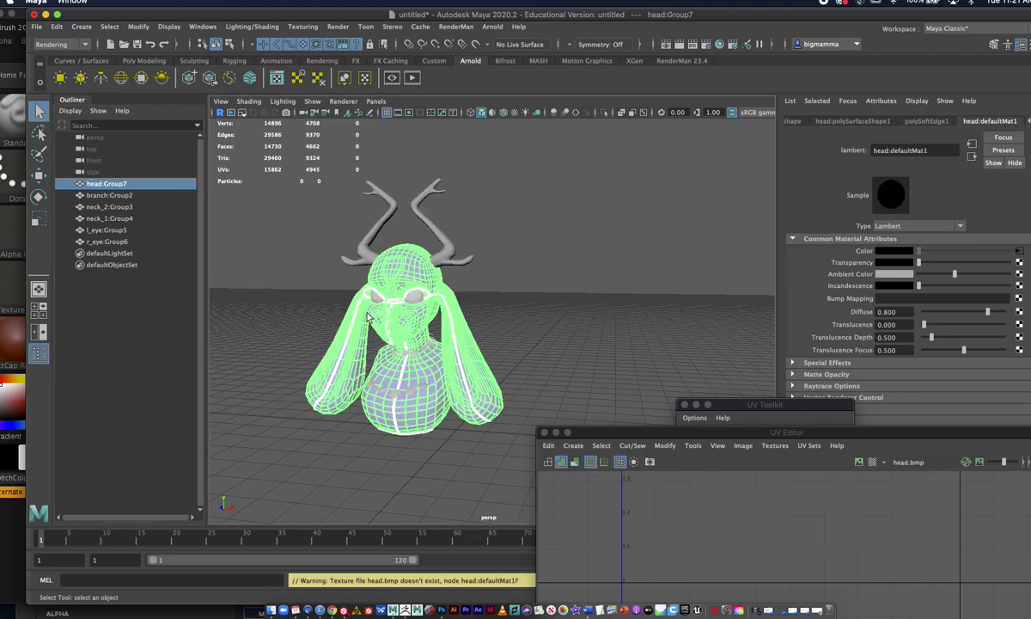
{"action": "left_click", "coordinate": [376, 294]}
{"action": "left_click", "coordinate": [411, 298]}
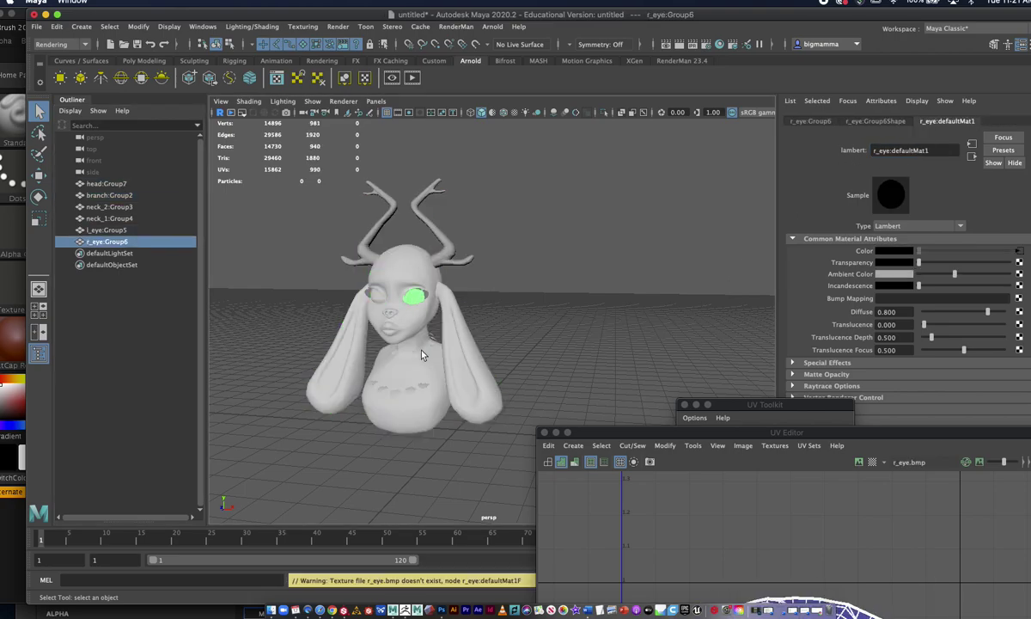
{"action": "left_click", "coordinate": [411, 394]}
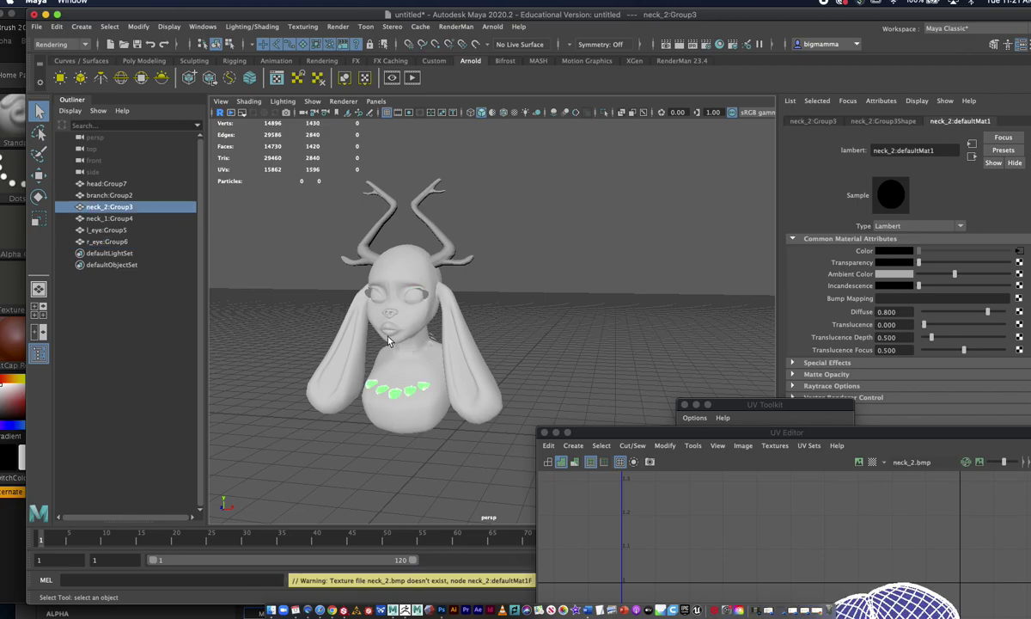
{"action": "left_click", "coordinate": [389, 337]}
{"action": "scroll", "coordinate": [391, 340], "scroll_direction": "up", "scroll_amount": 3}
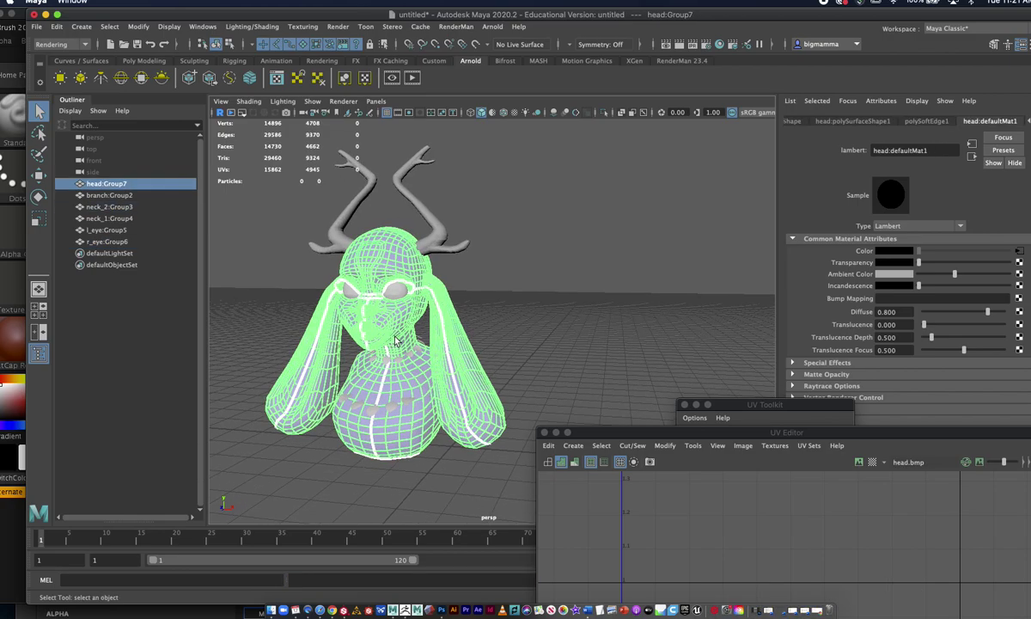
Step: Switch to ZBrush, make the antlers subtool visible and active, and examine the full bust from the front and side
{"action": "key", "text": "super+Tab"}
{"action": "key", "text": "super+Tab"}
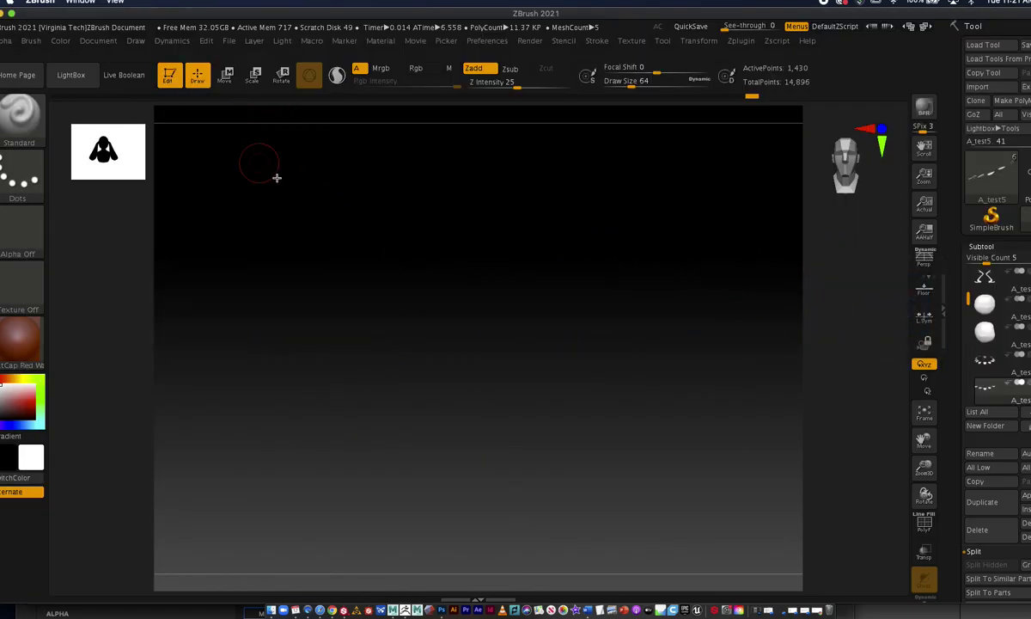
{"action": "left_click_drag", "start_coordinate": [350, 246], "coordinate": [319, 246]}
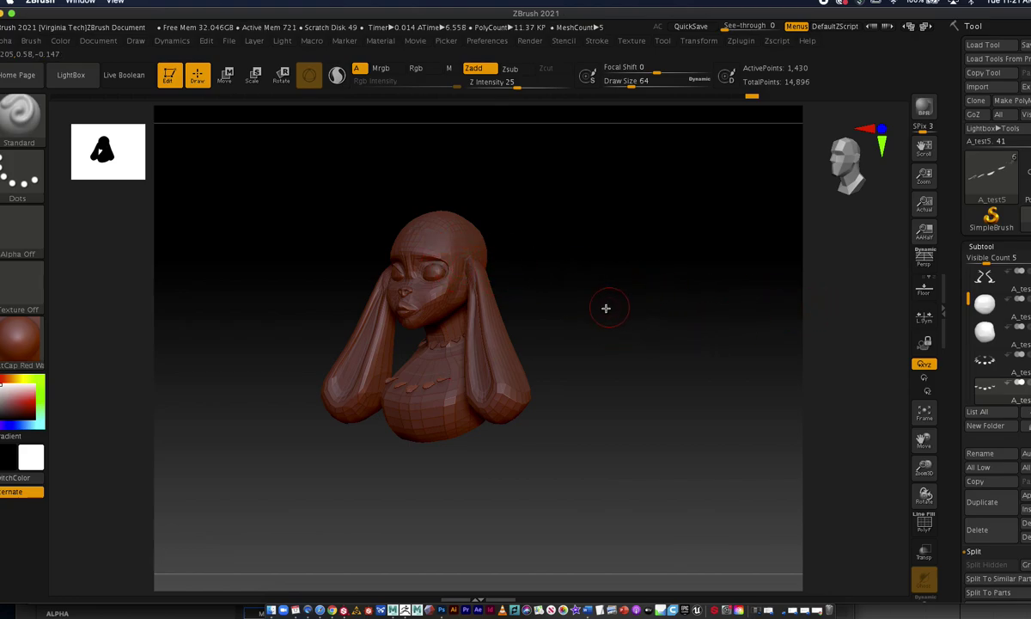
{"action": "left_click_drag", "start_coordinate": [579, 299], "coordinate": [601, 295], "text": "shift"}
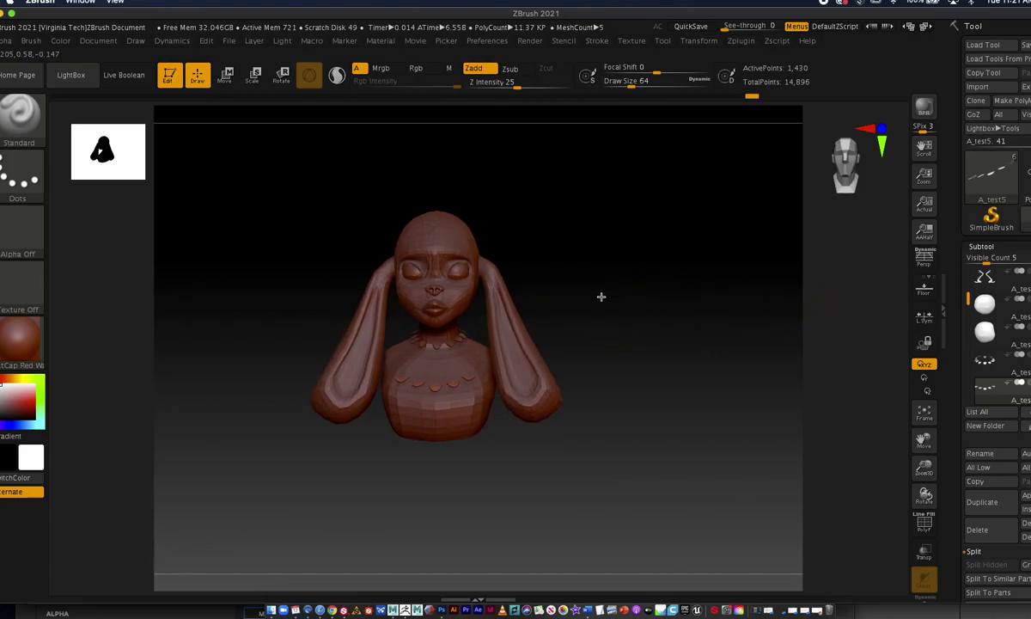
{"action": "left_click", "coordinate": [1019, 288]}
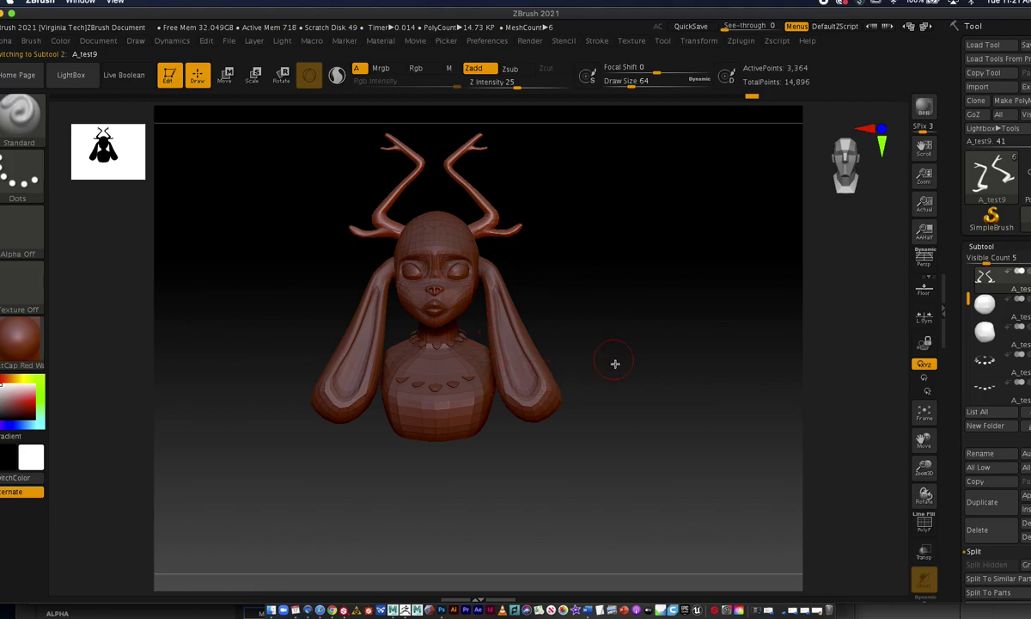
{"action": "left_click_drag", "start_coordinate": [559, 259], "coordinate": [575, 269]}
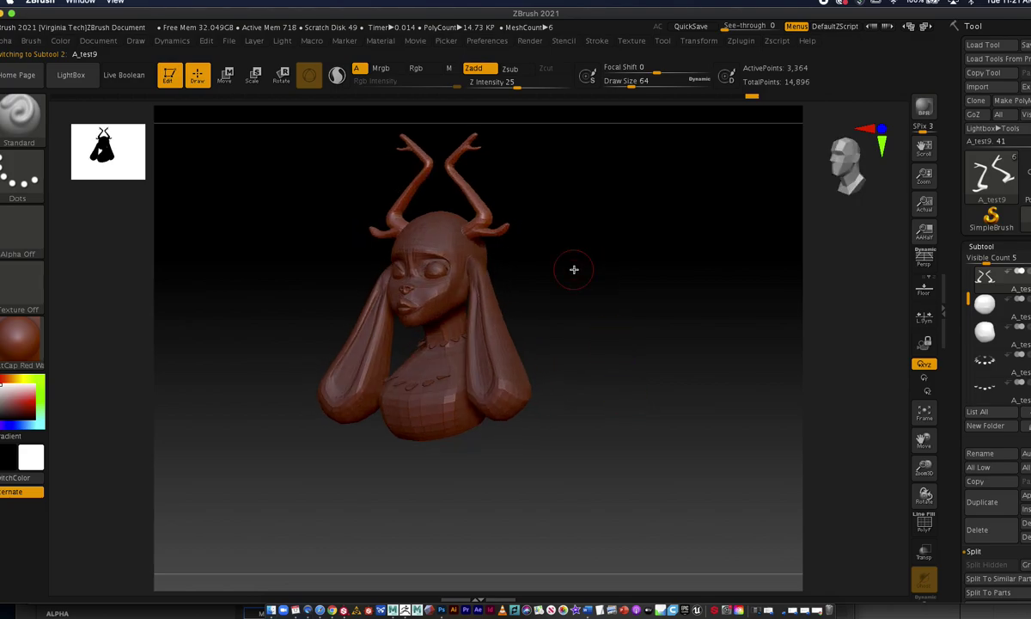
Step: Switch back to Maya and check the materials of both eyes, both necklaces and the antlers
{"action": "key", "text": "super+Tab"}
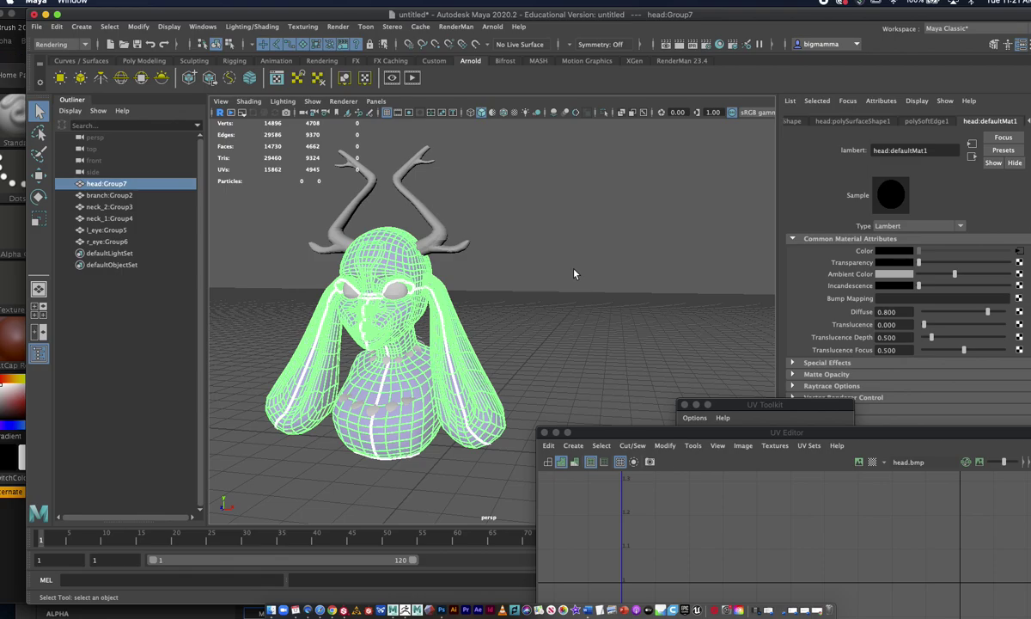
{"action": "left_click", "coordinate": [396, 297]}
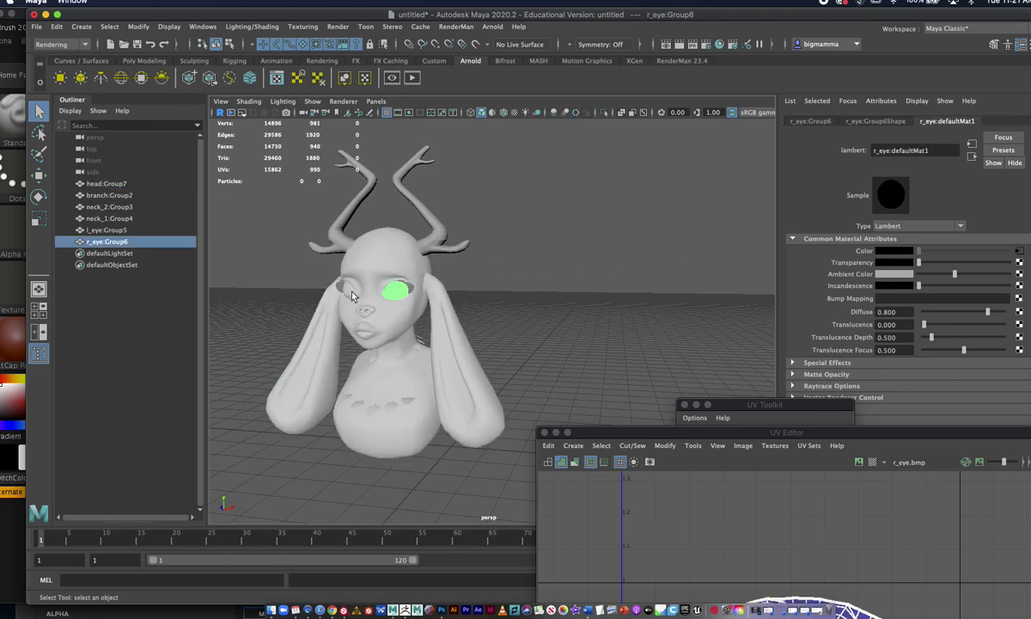
{"action": "left_click", "coordinate": [360, 297]}
{"action": "left_click", "coordinate": [410, 408]}
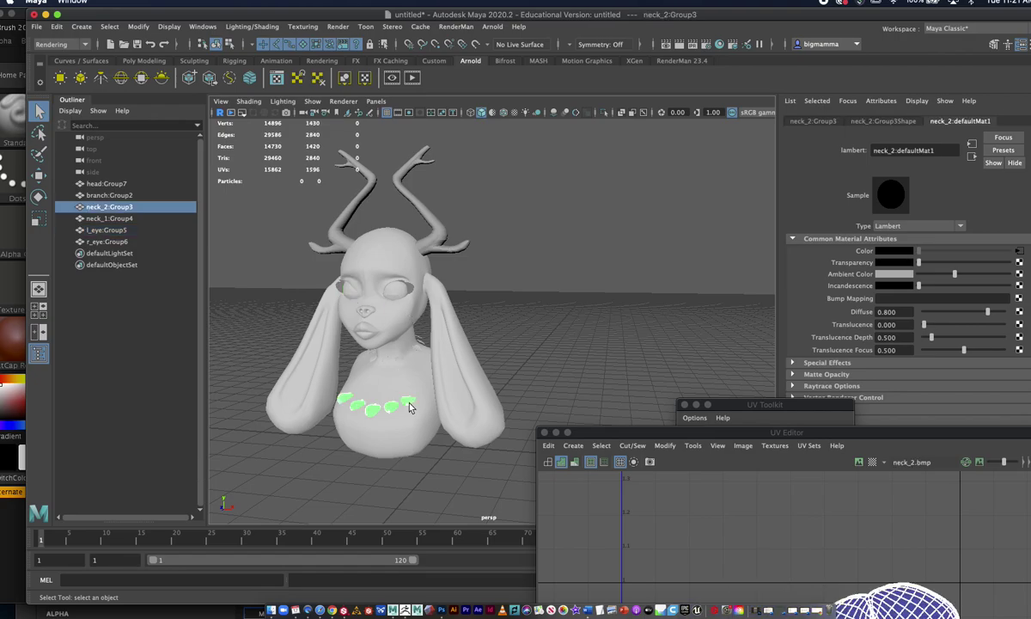
{"action": "left_click", "coordinate": [404, 359]}
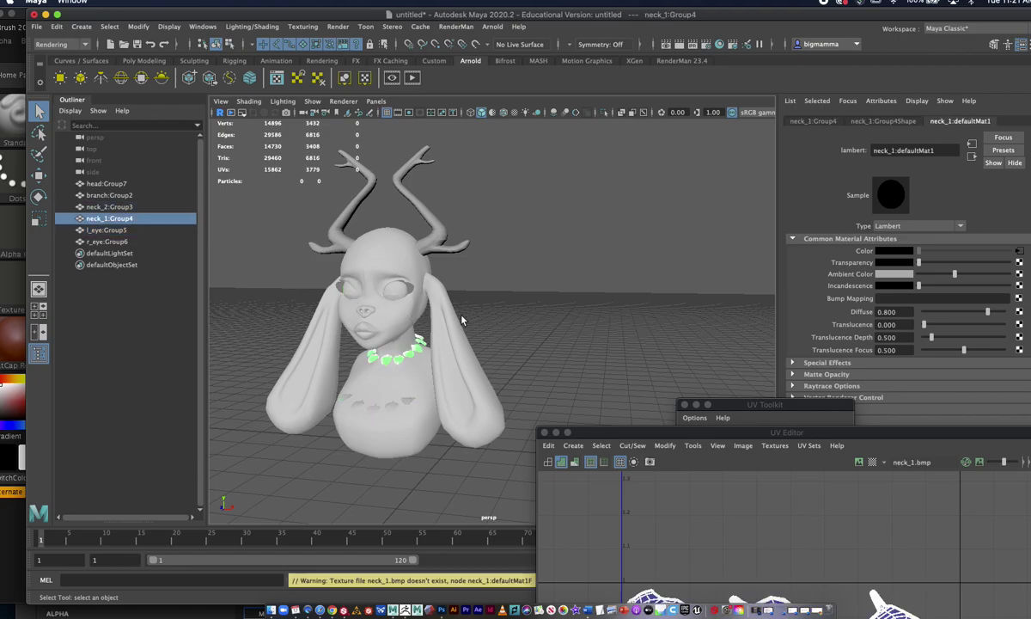
{"action": "left_click", "coordinate": [434, 247]}
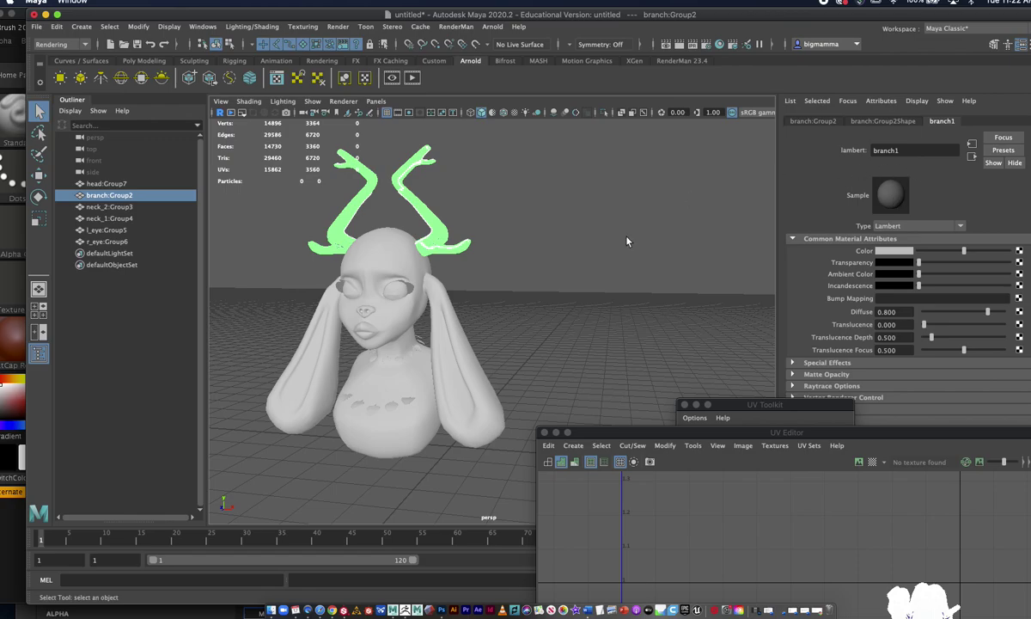
Step: Select all bust parts together, clear the selection, and compare the head's material with the antlers' material
{"action": "left_click", "coordinate": [505, 254]}
{"action": "left_click_drag", "start_coordinate": [317, 203], "coordinate": [482, 467]}
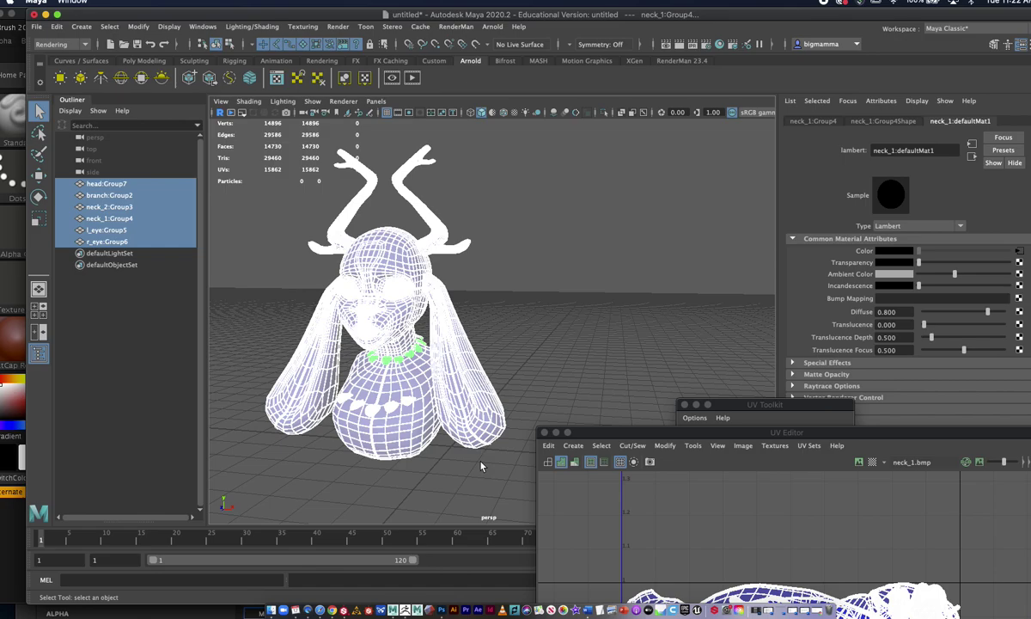
{"action": "left_click", "coordinate": [550, 340]}
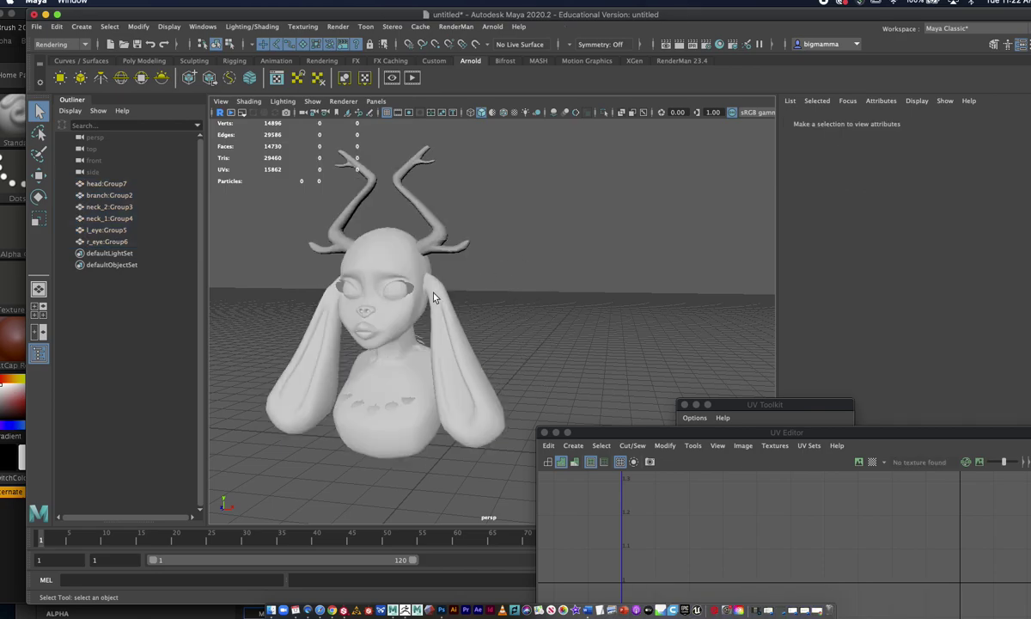
{"action": "left_click", "coordinate": [458, 335]}
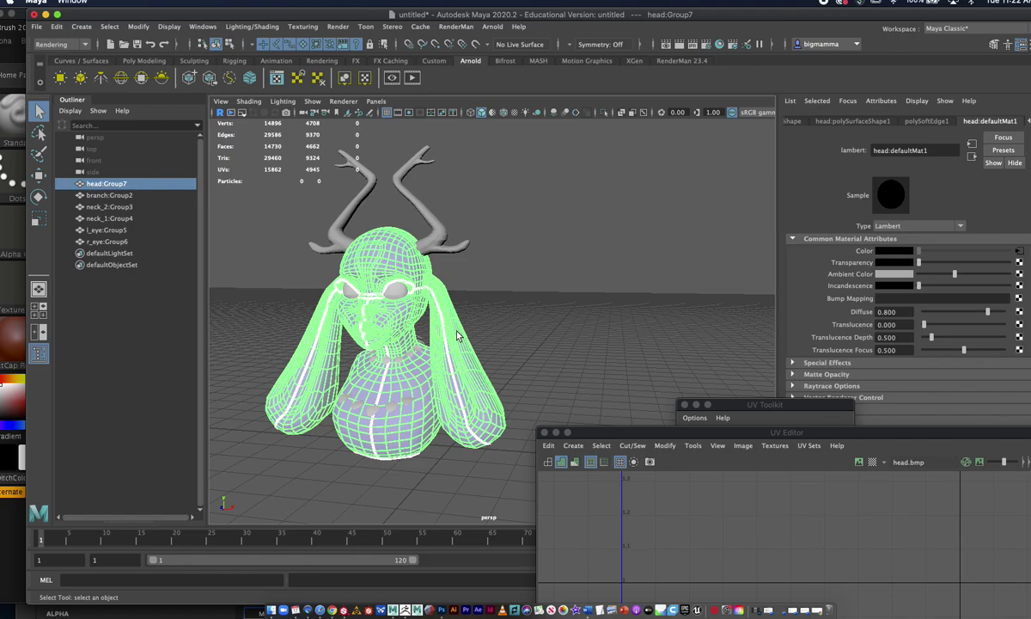
{"action": "left_click", "coordinate": [535, 306]}
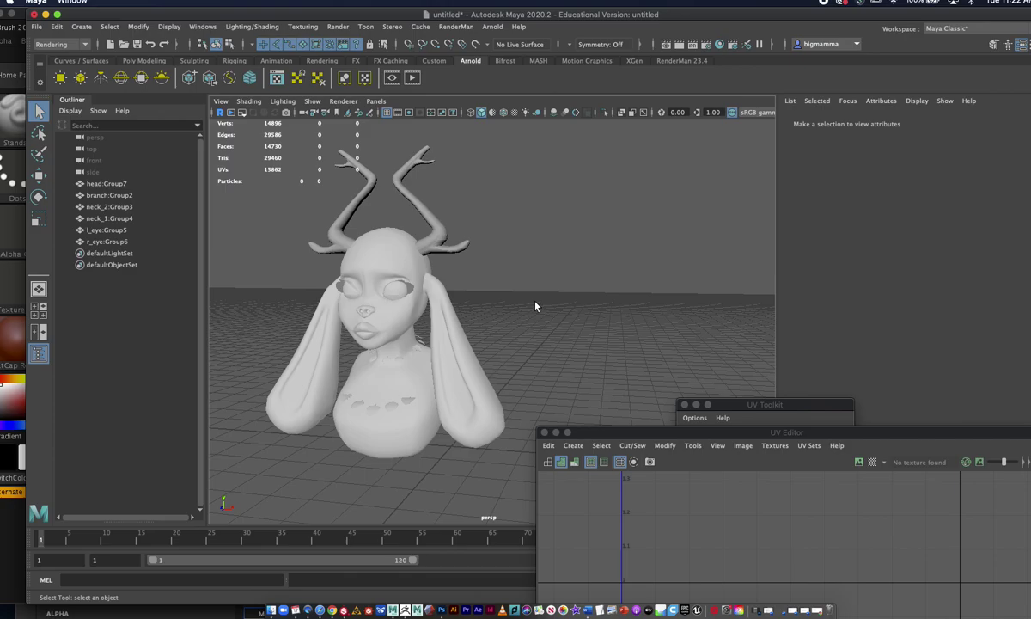
{"action": "left_click", "coordinate": [456, 378]}
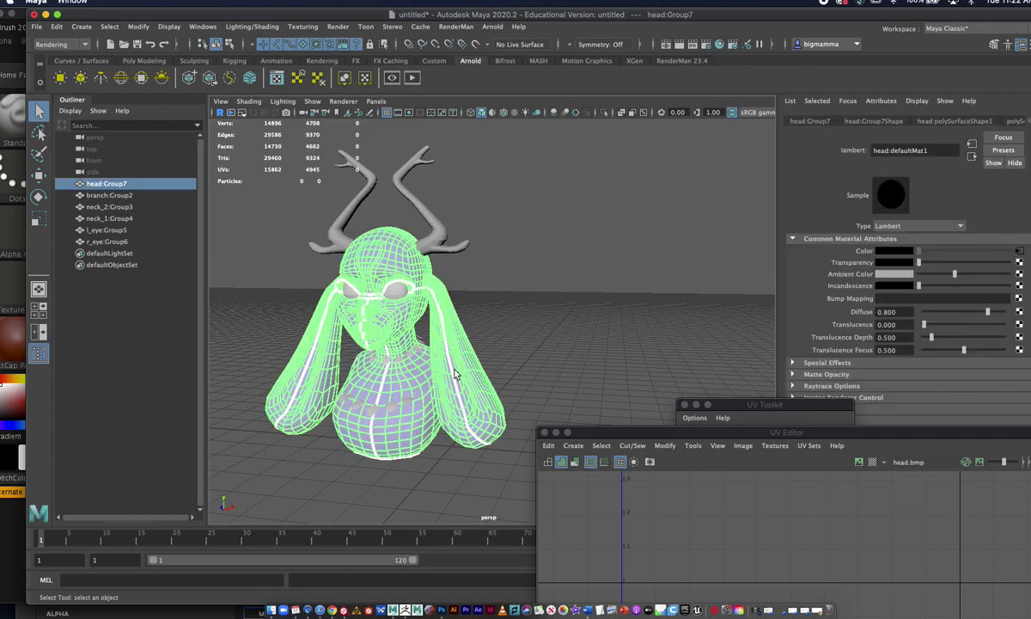
{"action": "left_click", "coordinate": [434, 248]}
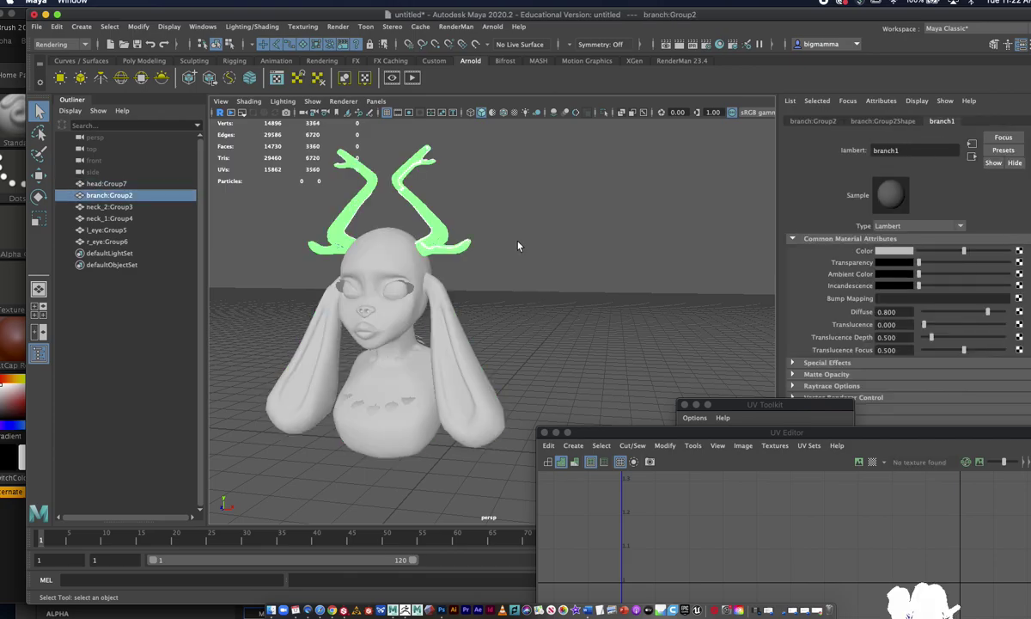